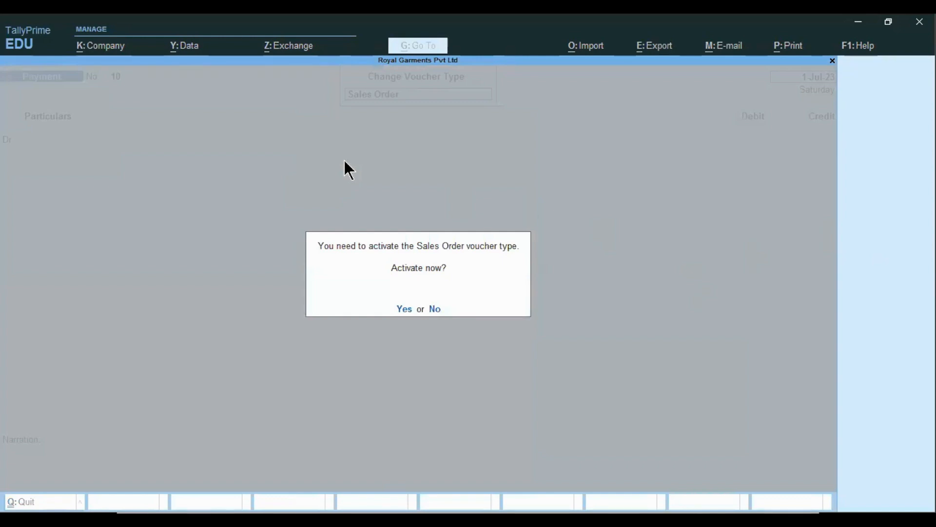
Step: Activate the Sales Order voucher type and check the ledger and order details in the presentation slides
click(403, 308)
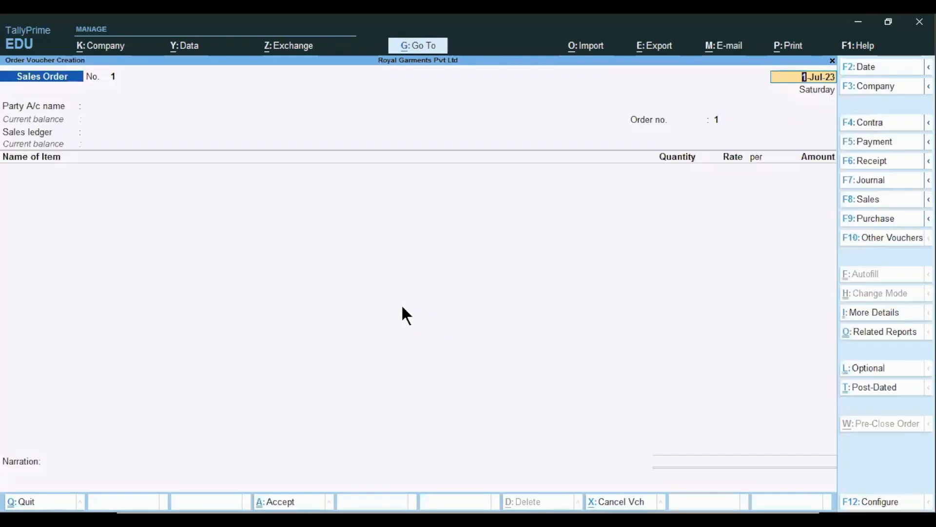
key(alt+Tab)
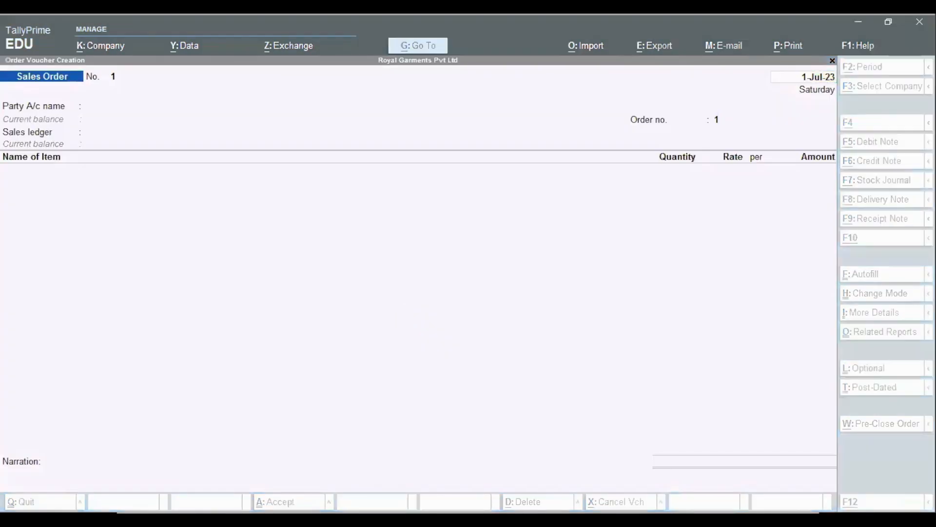
click(264, 439)
click(257, 225)
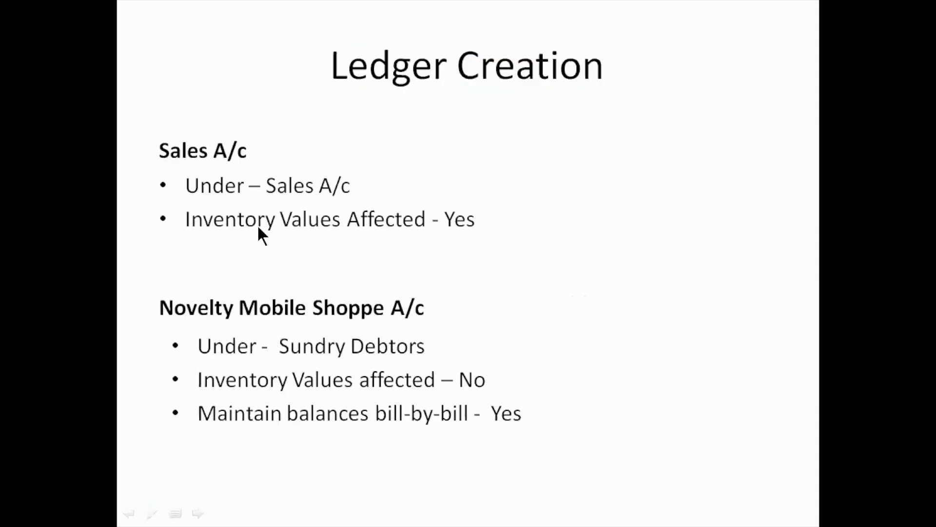
click(258, 227)
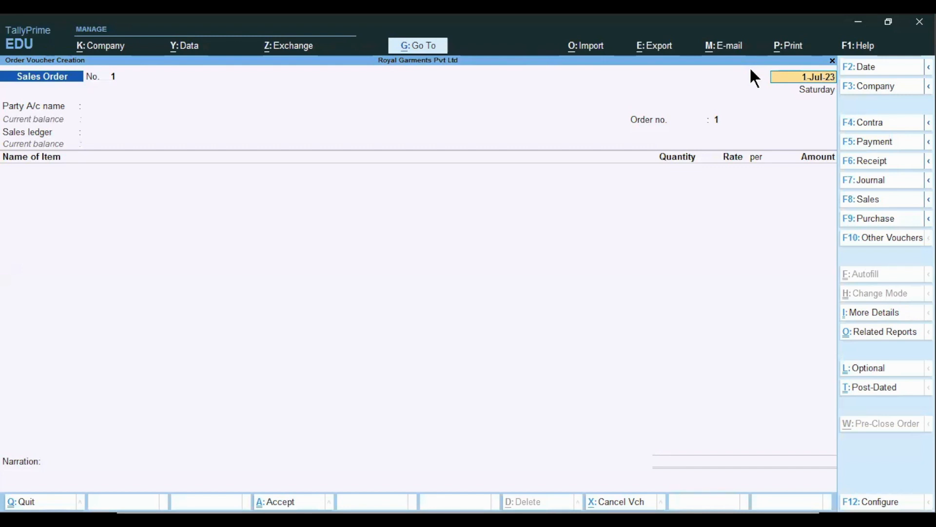
Step: Date the sales order 1-Jul-23 and select Novelty Mobile Shopee as the party account
text(1.7)
key(Return)
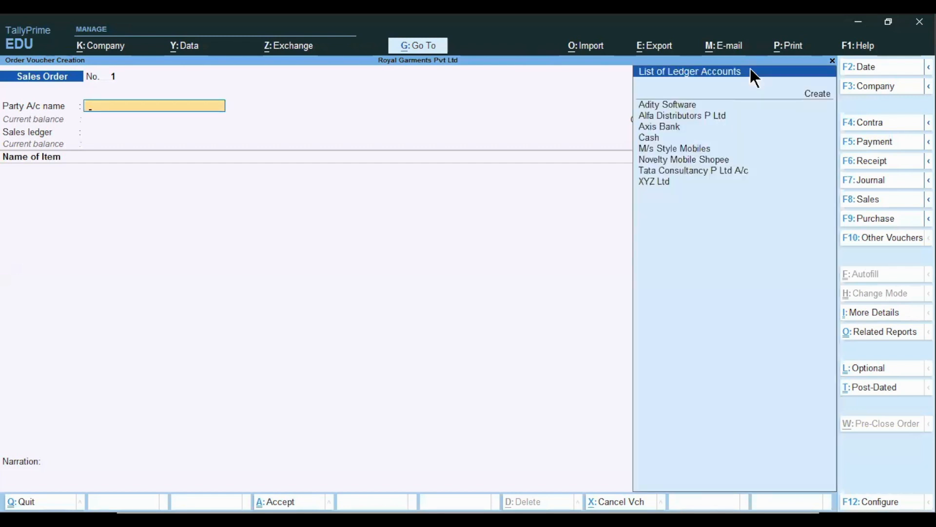
key(Down)
key(Down)
key(Down)
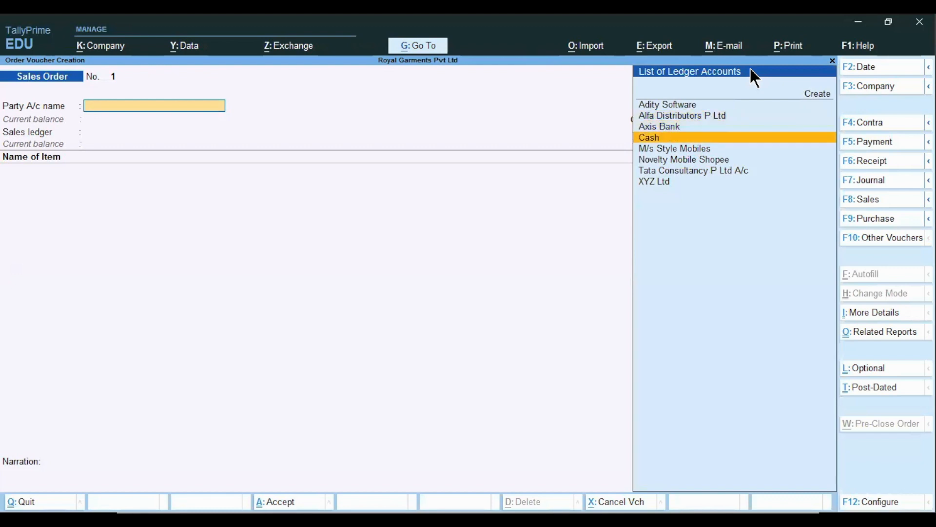
key(Down)
key(Down)
key(Return)
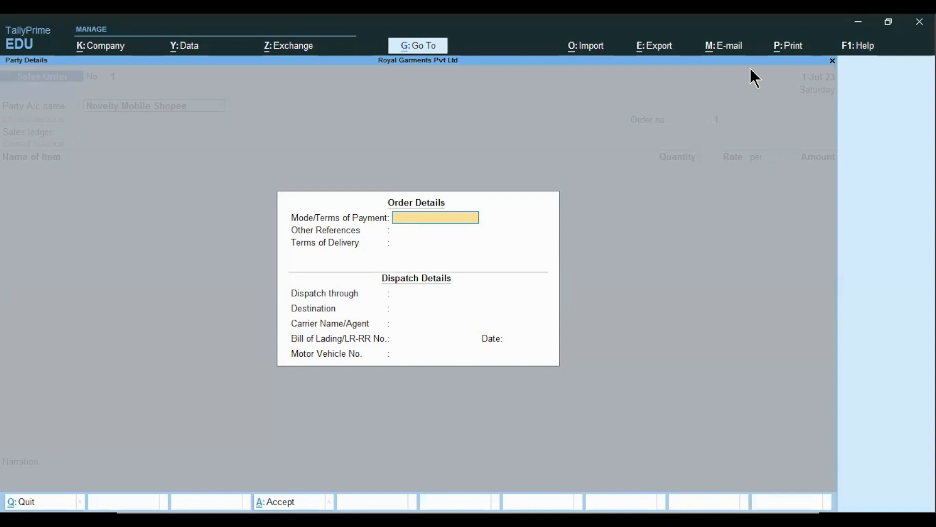
Step: Leave all order details and dispatch details blank for this sales order
key(Return)
key(Return)
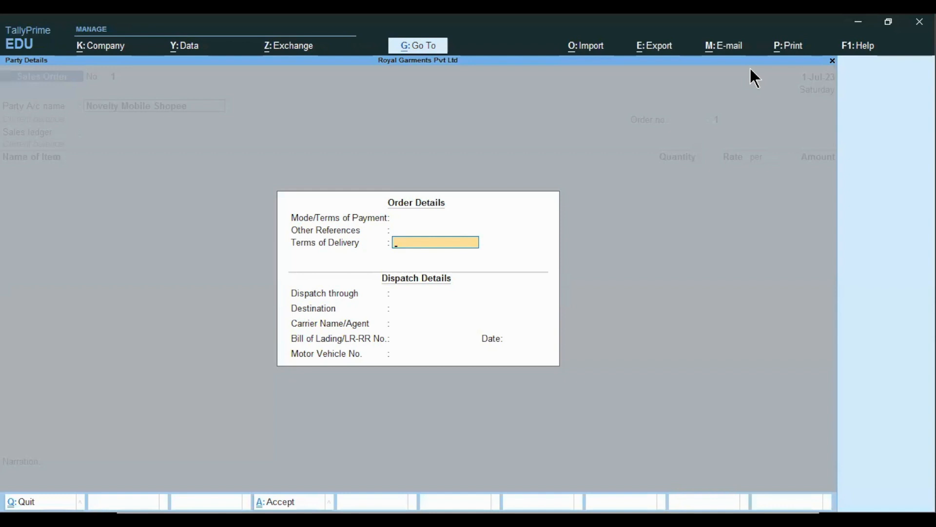
key(Return)
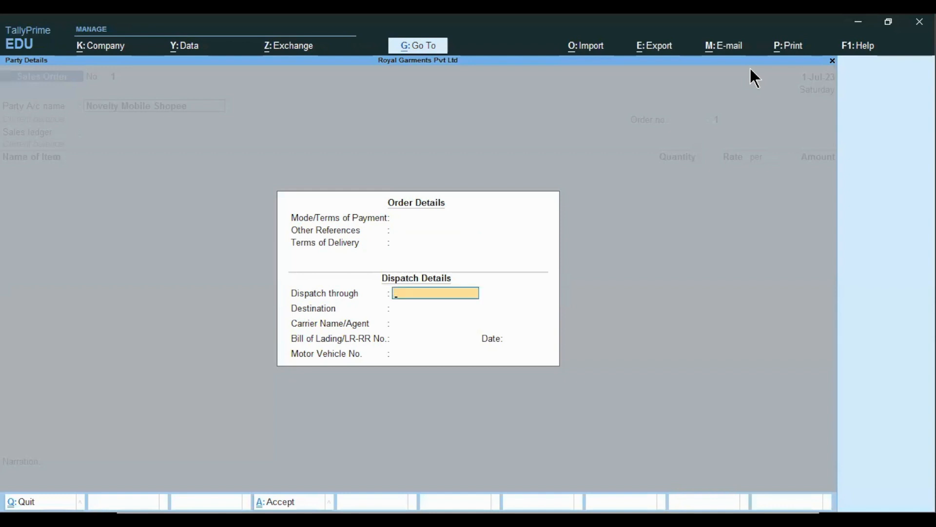
key(Return)
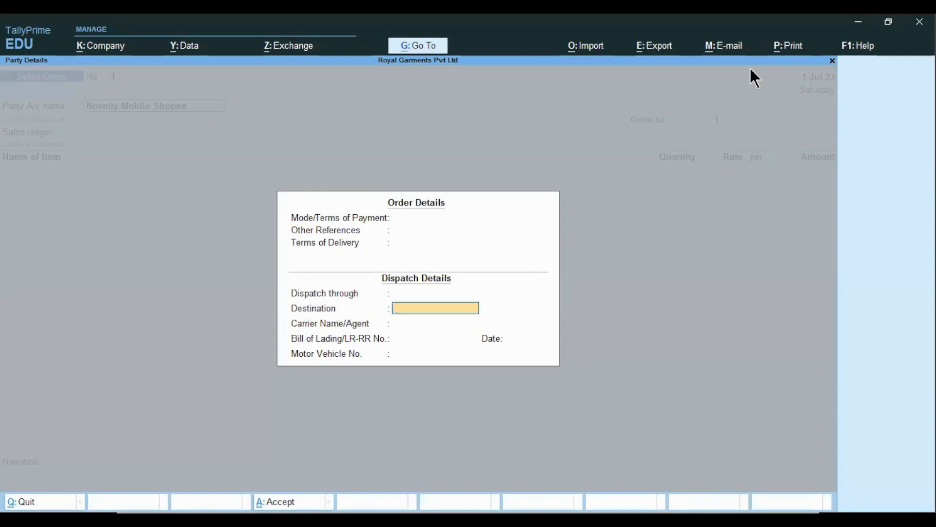
key(Return)
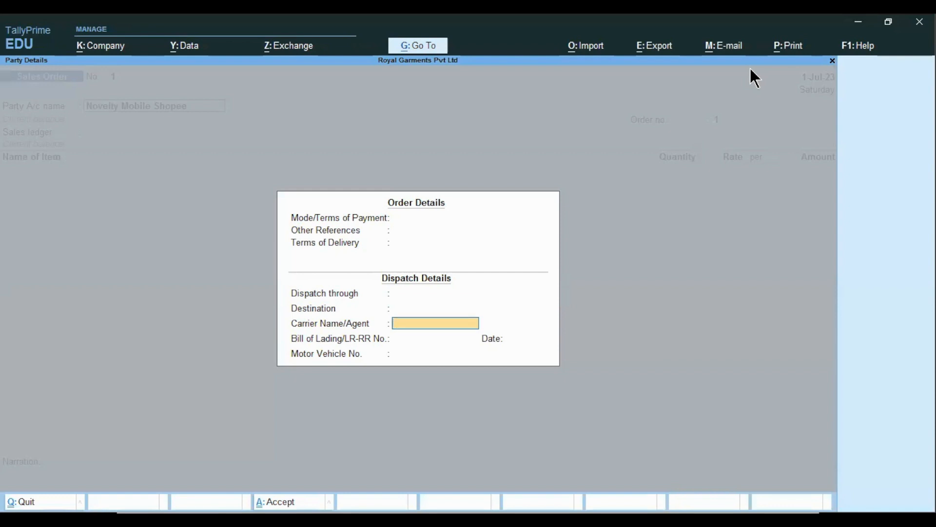
key(Return)
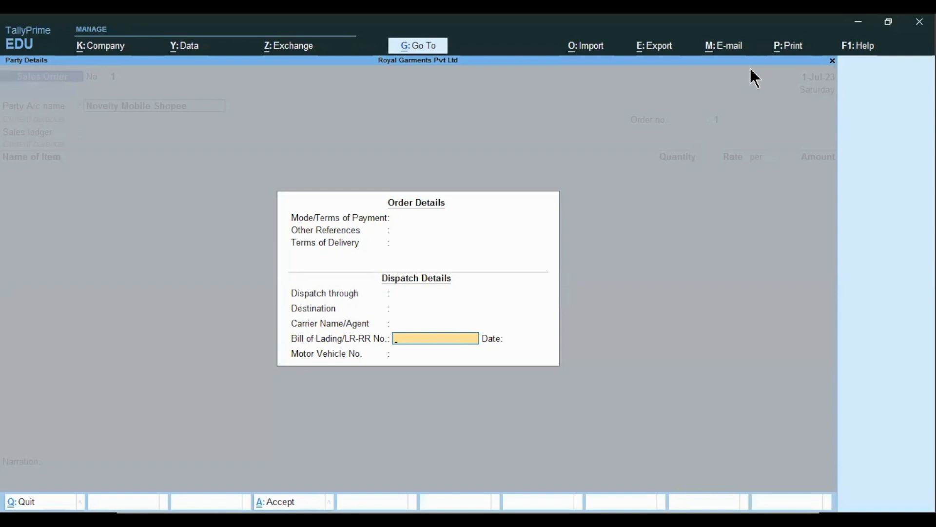
key(Return)
key(Return)
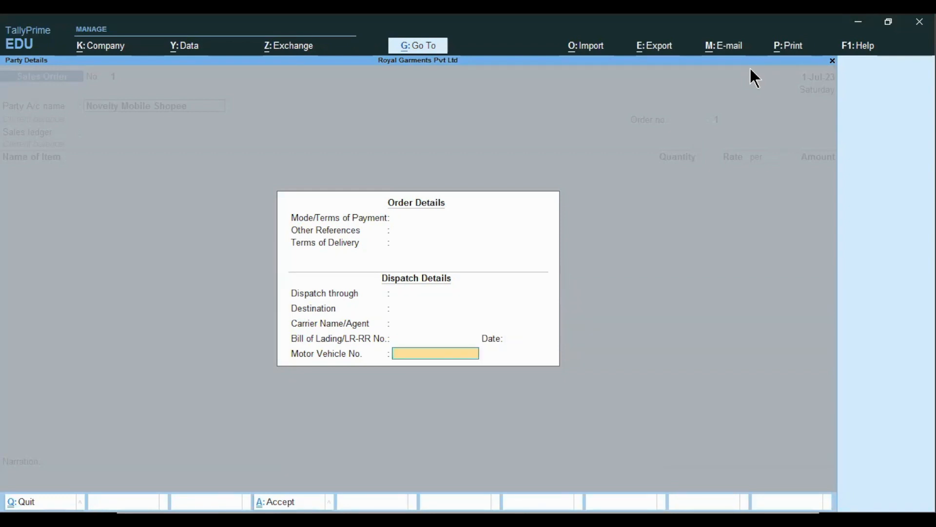
key(Return)
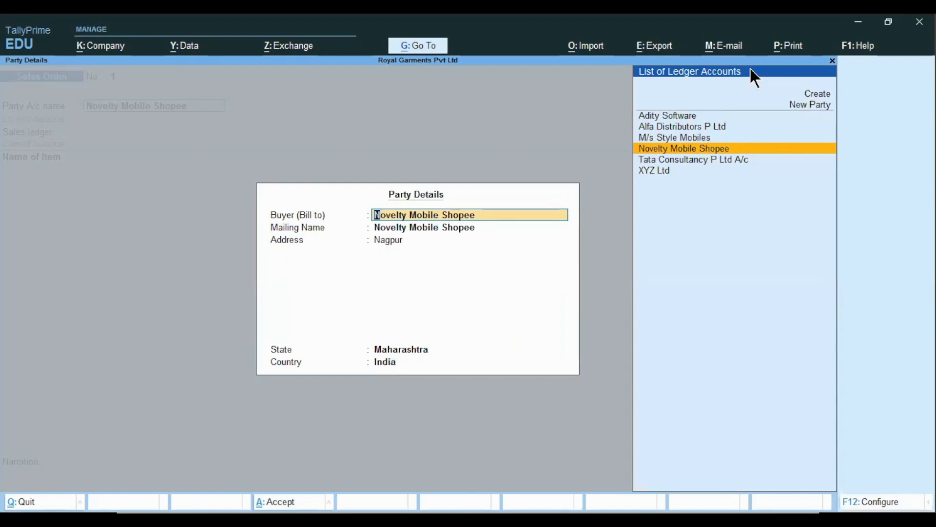
Step: Accept the prefilled buyer, mailing name, address, state and country in the party details
key(Return)
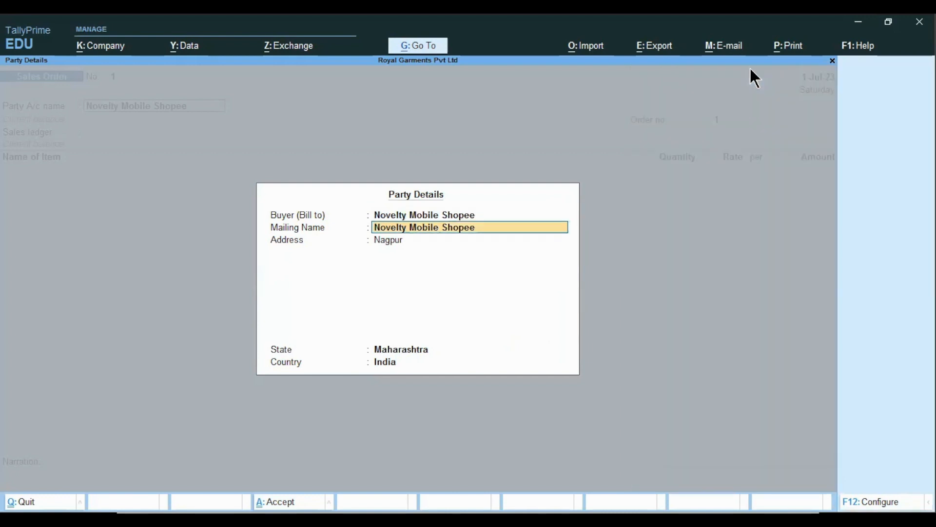
key(Return)
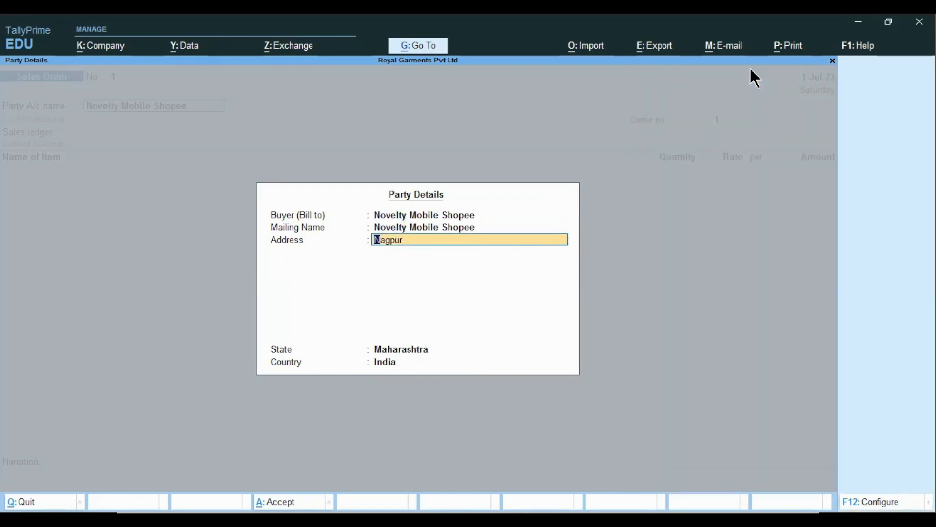
key(Return)
key(Return)
key(Return)
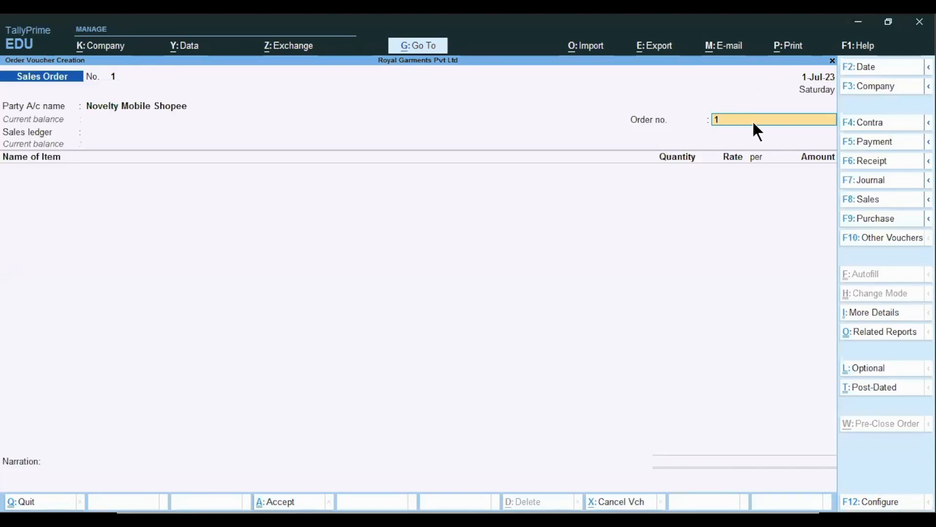
Step: Enter the order number in the voucher header and select Sales A/c as the sales ledger
text(SO/0)
key(Return)
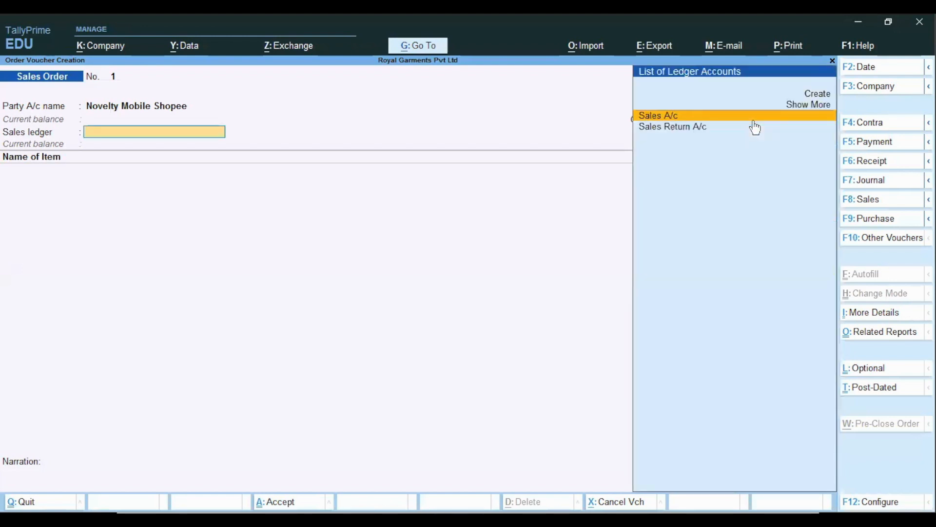
click(754, 121)
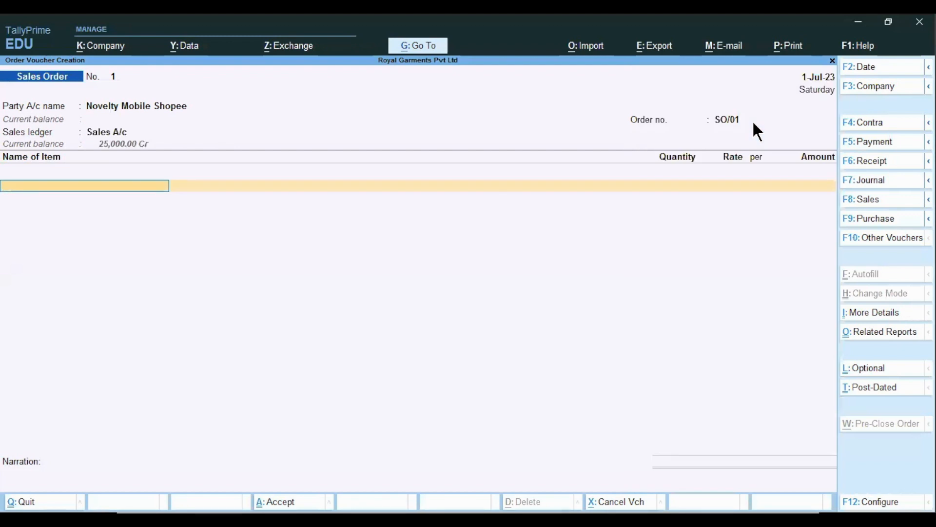
Step: Consult the example order in the presentation and add Galaxy M33 as the first item, due on 1-Jul-23
key(alt)
key(alt+Tab)
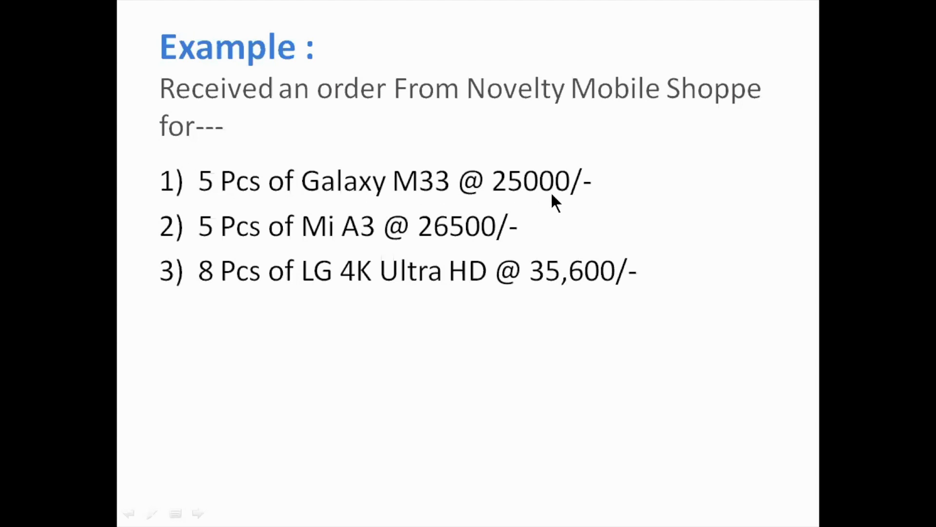
key(alt+Tab)
text(Ga)
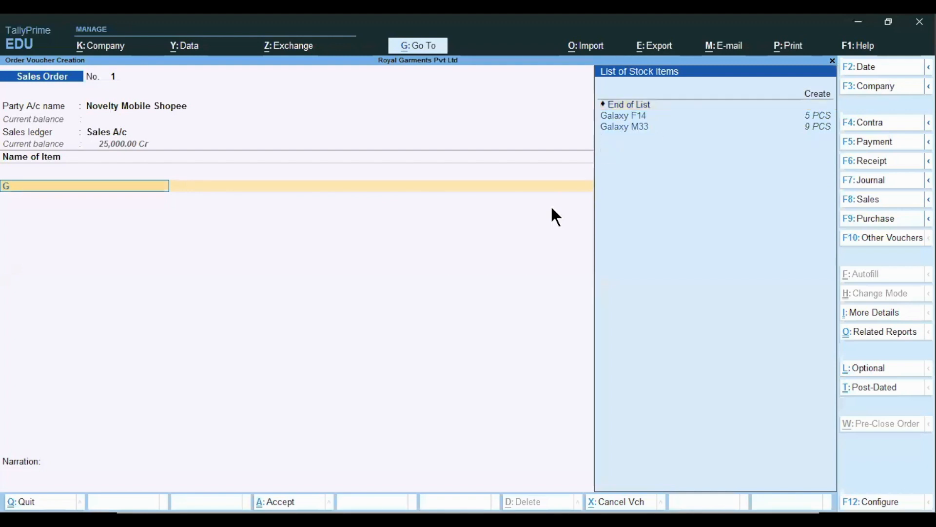
key(Down)
key(Return)
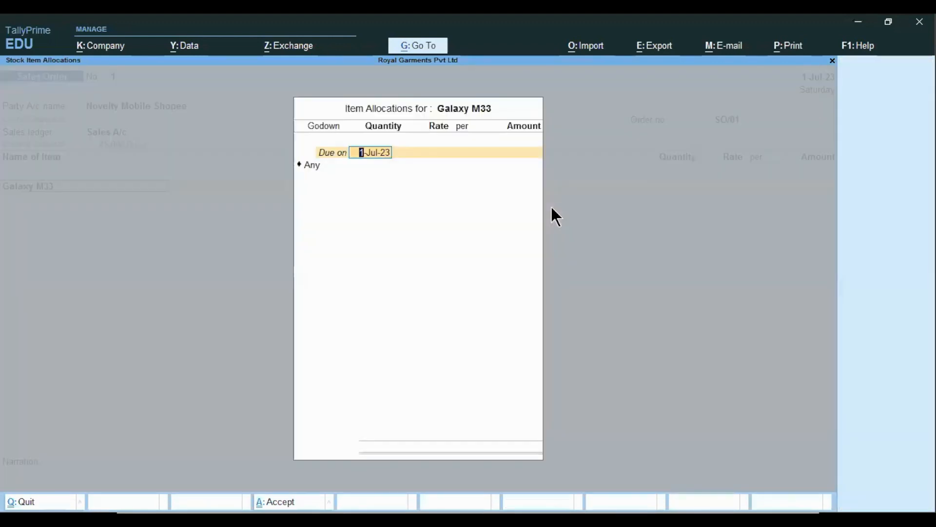
key(Return)
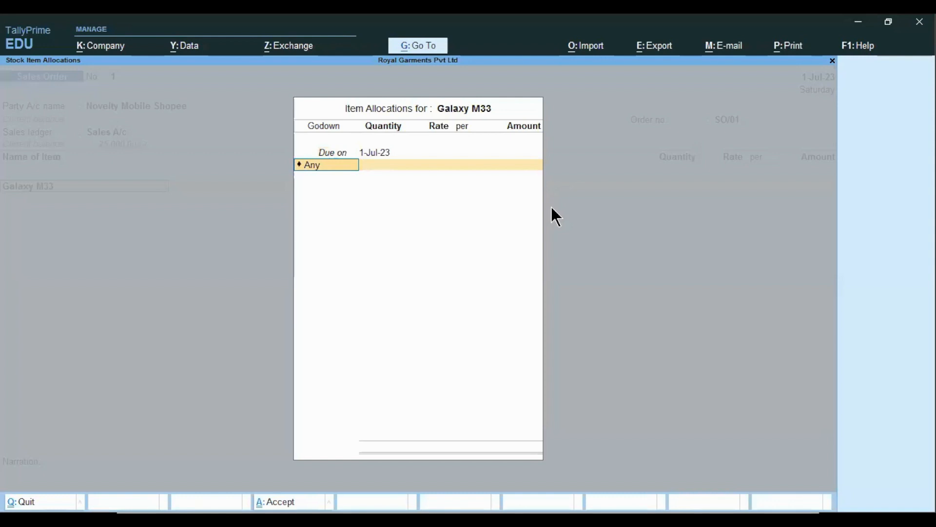
Step: Replace the Any godown with Shastri Road in the Galaxy M33 allocation
key(BackSpace)
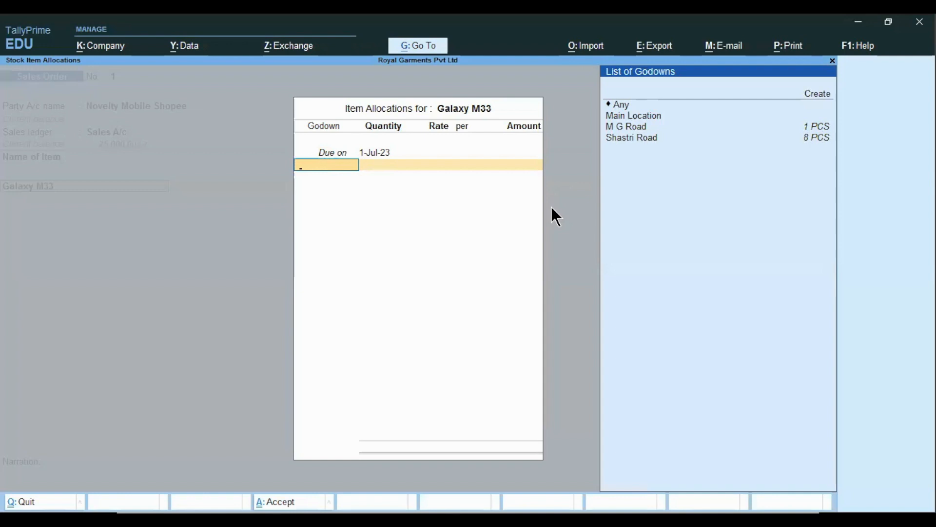
key(alt+Tab)
key(alt+Tab)
key(Down)
key(Down)
key(Down)
key(Down)
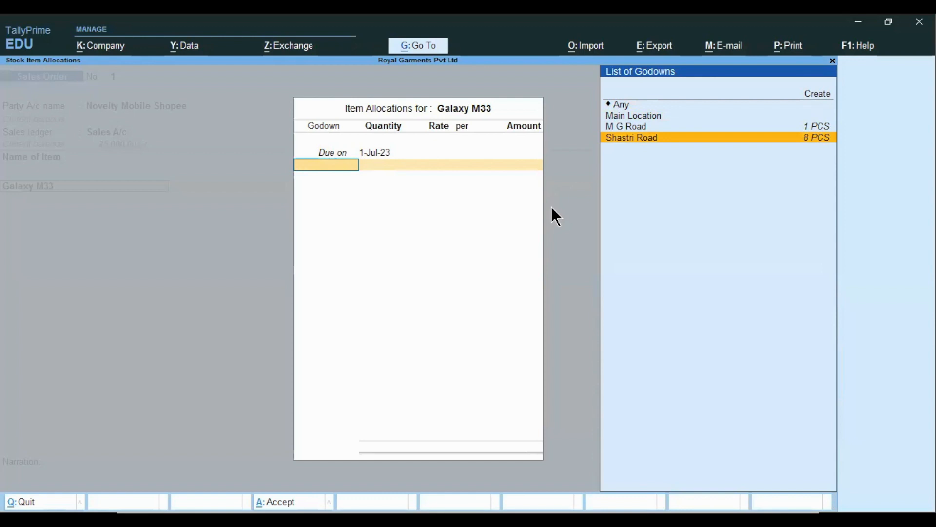
key(Return)
Step: Allocate 5 PCS of Galaxy M33 at a rate of 25,000 and complete its item line
text(5)
key(Return)
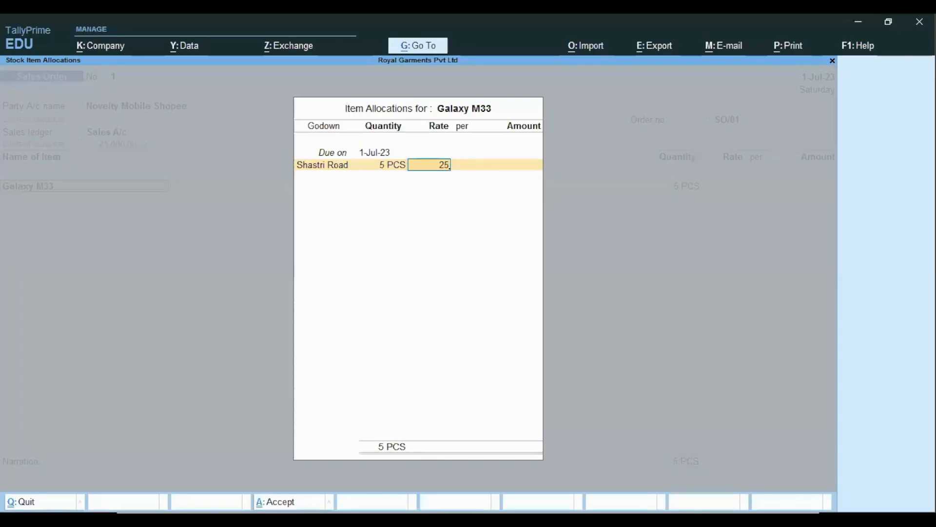
text(000)
key(Return)
key(Return)
key(Return)
key(Return)
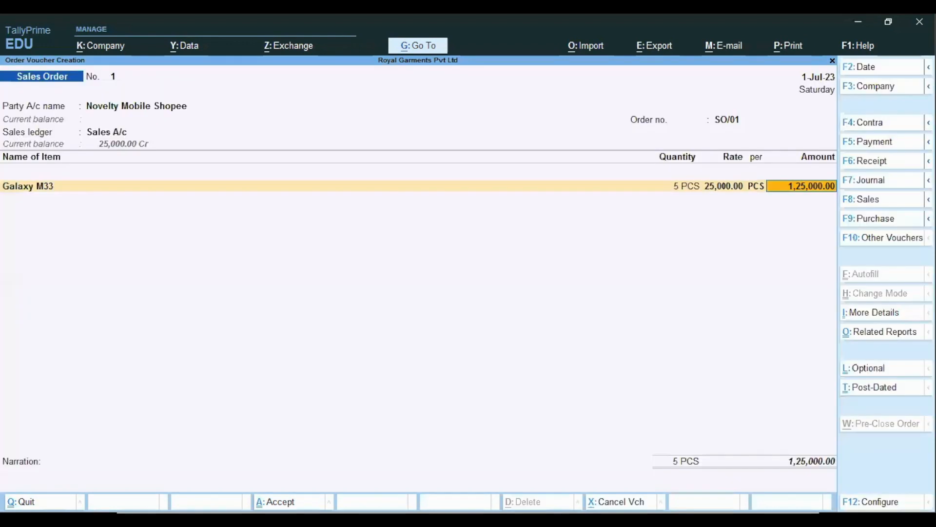
key(Return)
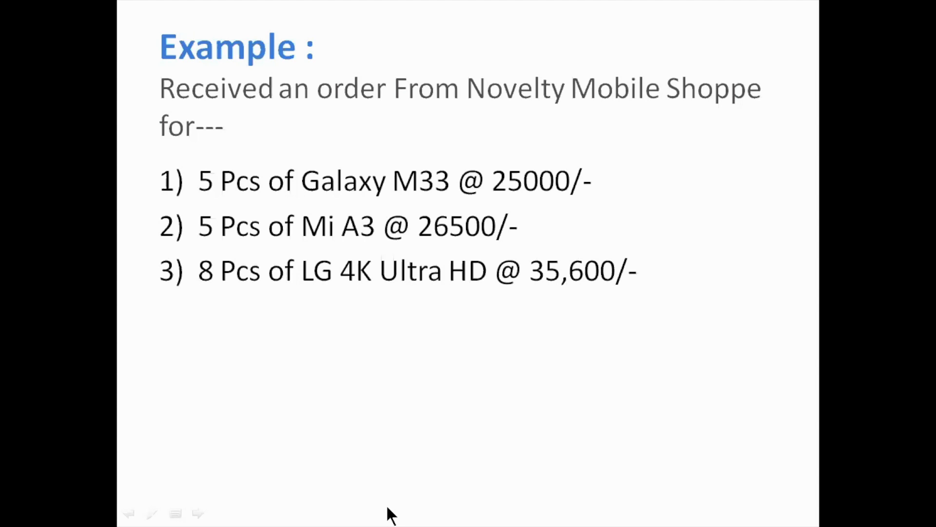
Step: Add Mi A3 as the second item, due on 1-Jul-23, from the M G Road godown
text(Mi)
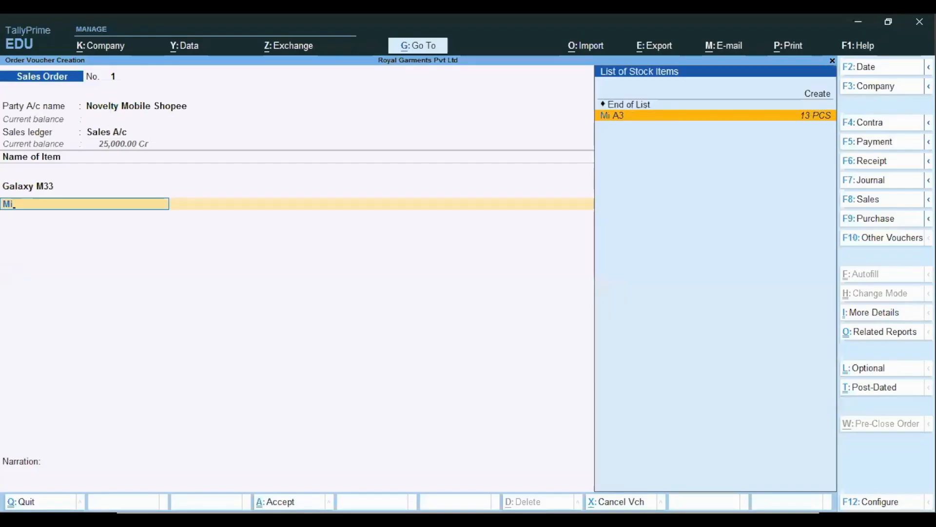
key(Return)
key(Return)
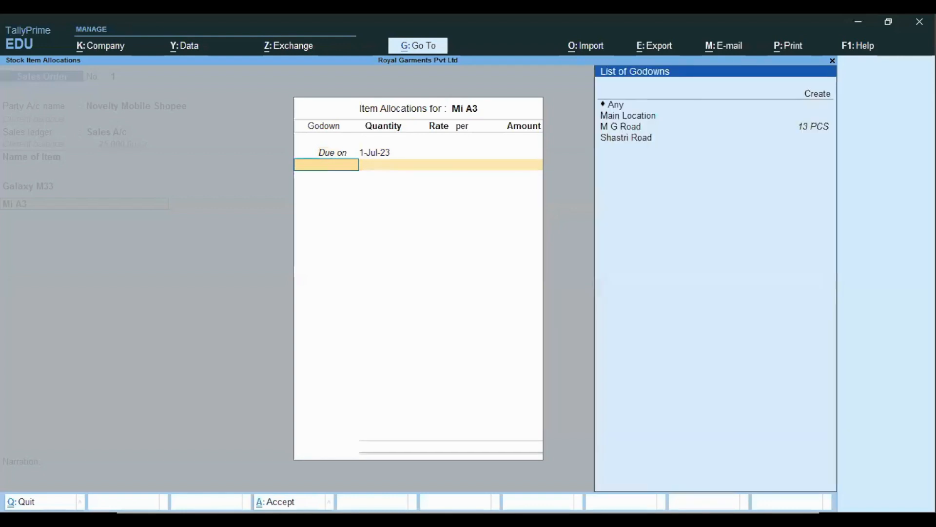
key(Down)
key(Down)
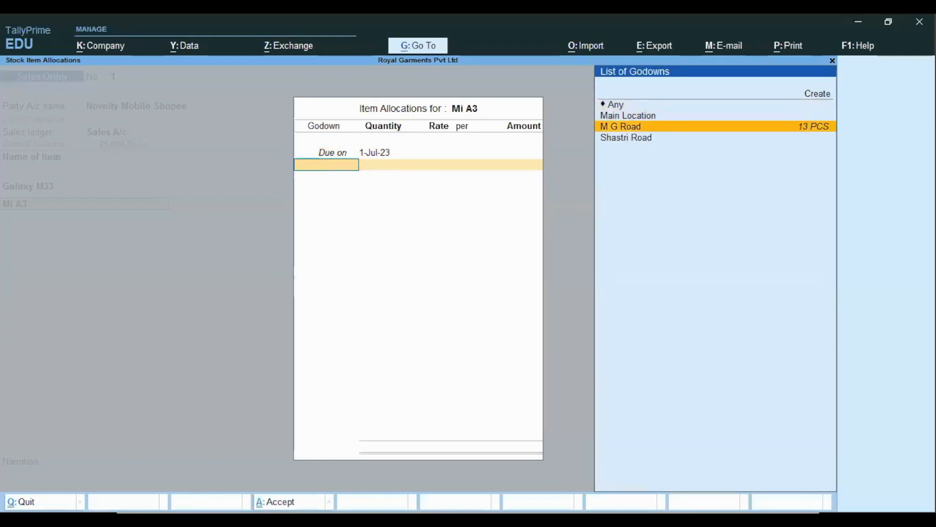
key(Return)
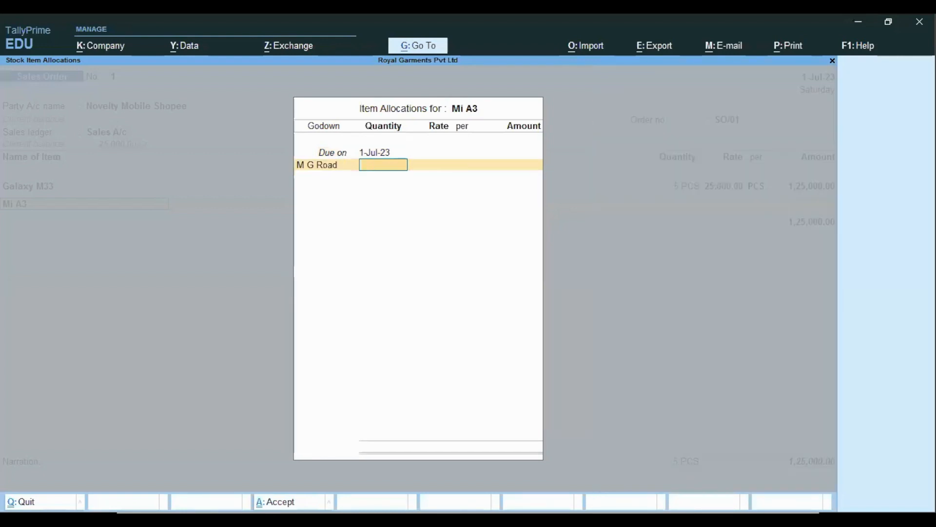
Step: Allocate 5 PCS of Mi A3 at a rate of 26,500 and complete its item line
text(5)
key(Return)
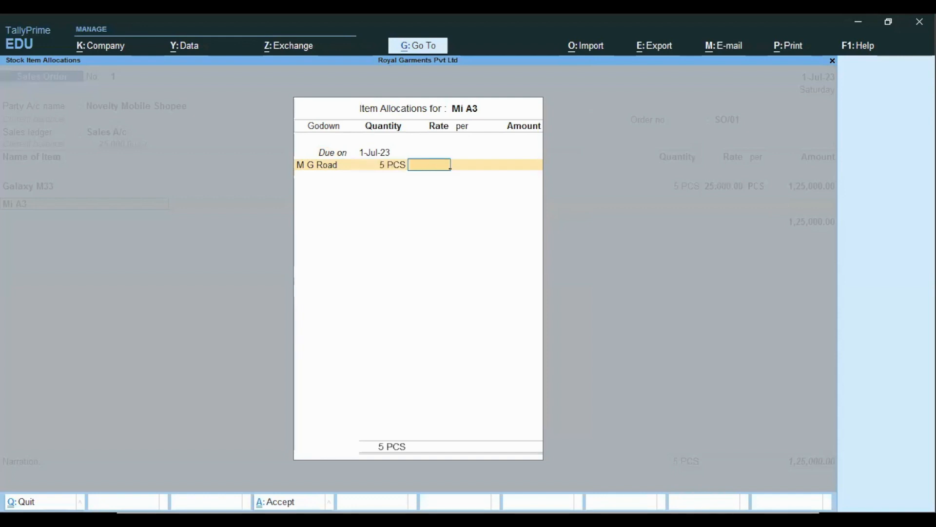
text(2)
text(6,5)
text(00)
key(Return)
key(Return)
key(Return)
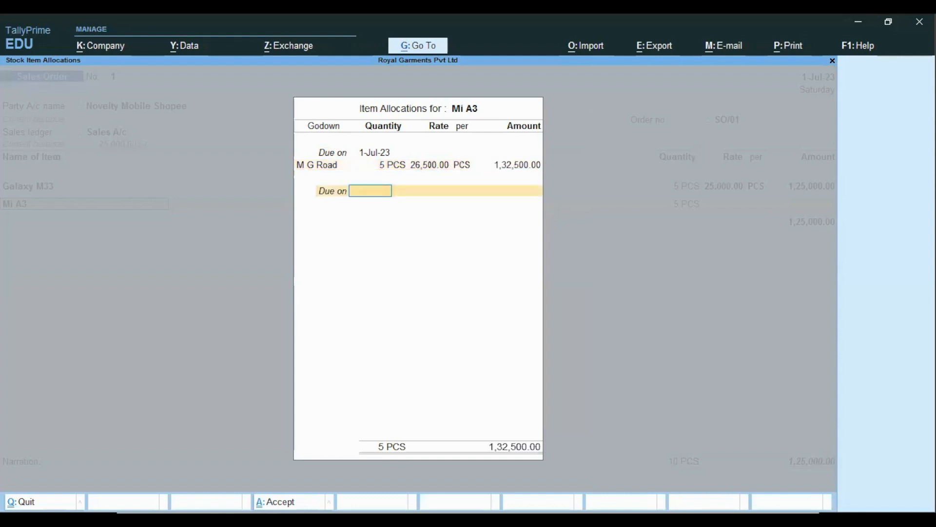
key(Return)
key(Return)
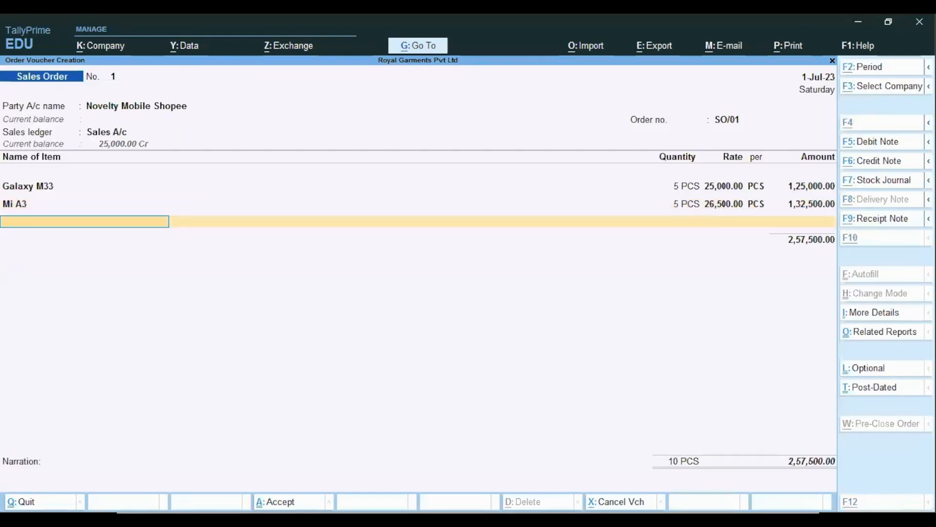
Step: Switch to the presentation and check the quantity and rate of the third ordered item in the example
key(ctrl+a)
key(alt+Tab)
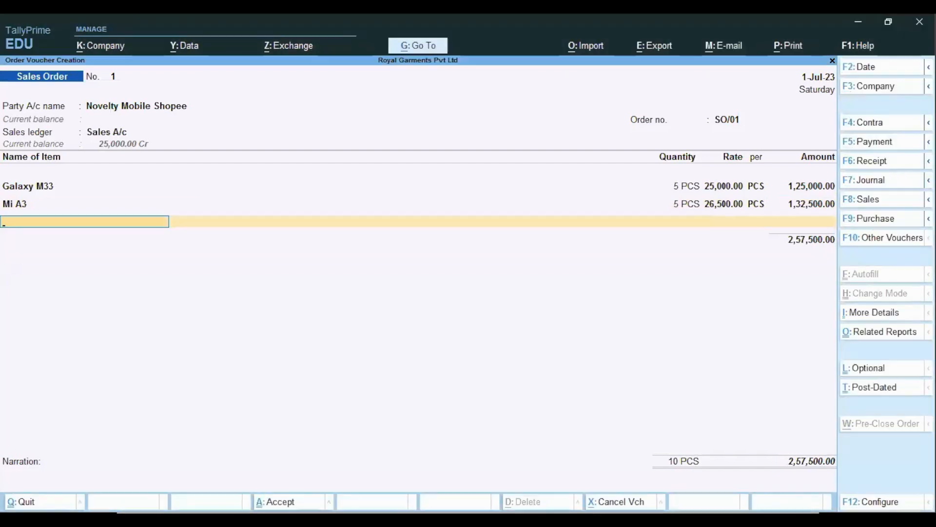
key(ctrl+a)
key(alt+Tab)
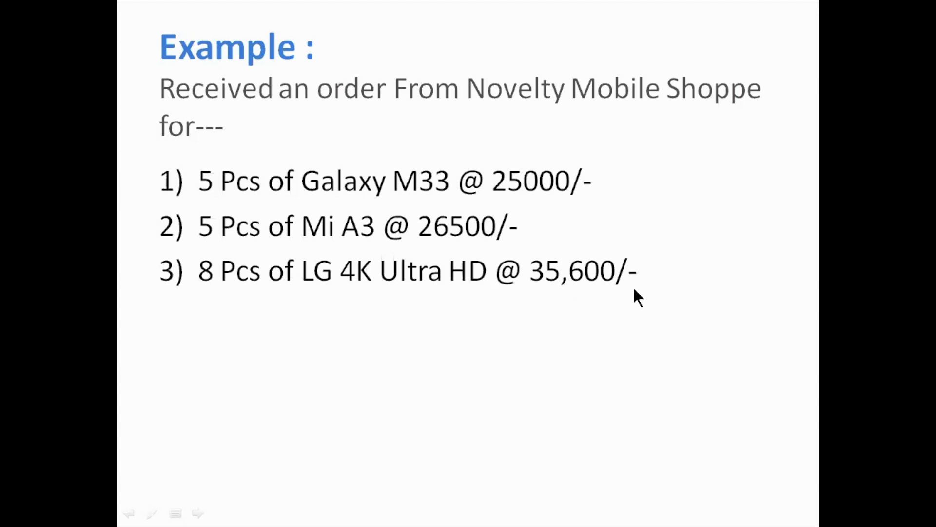
Step: Switch back to TallyPrime and add LG 4K Ultra HD as the third item, due on 1-Jul-23, from the Shastri Road godown
key(alt+Tab)
text(L)
key(Return)
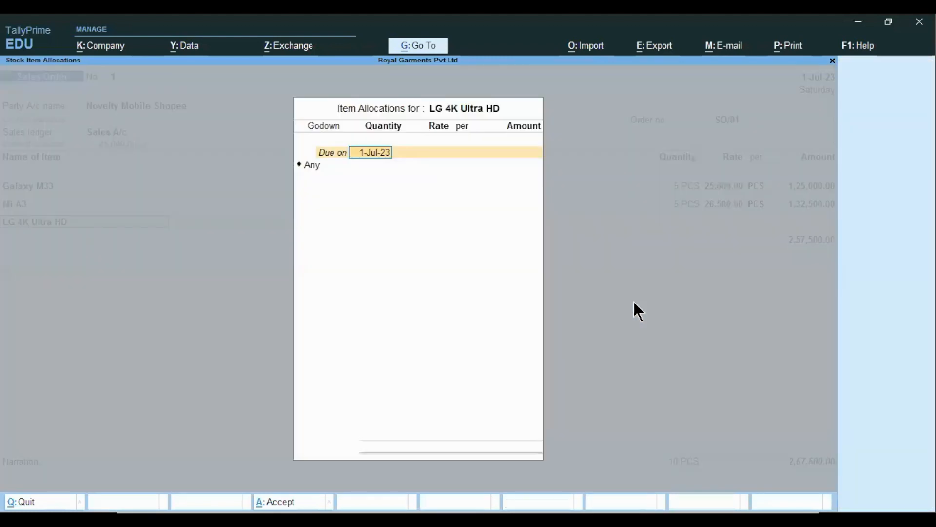
key(Return)
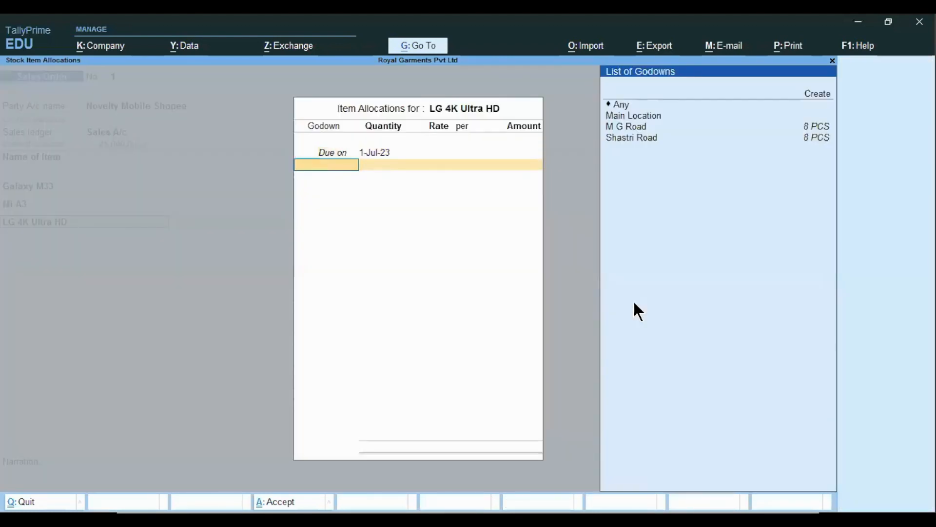
key(Up)
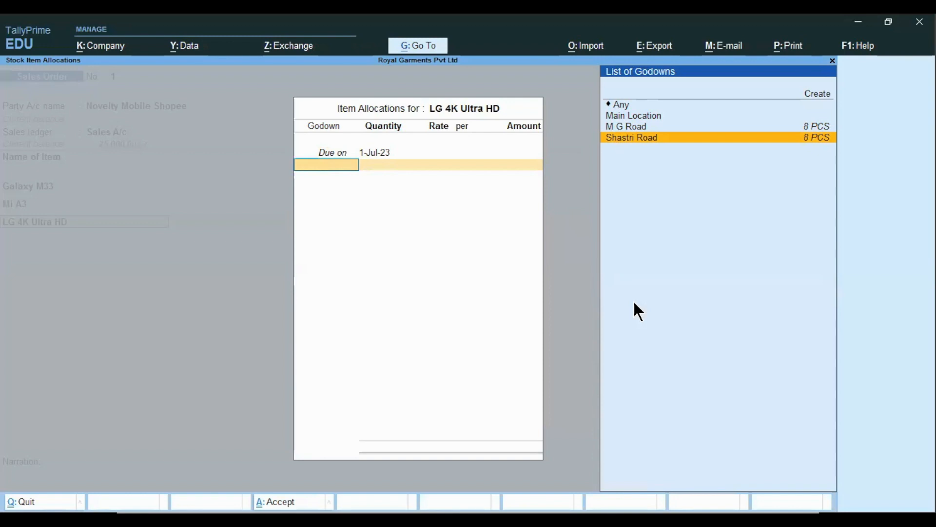
key(Return)
Step: Allocate 8 PCS of LG 4K Ultra HD at a rate of 35,600 and complete its item line
text(8)
key(Return)
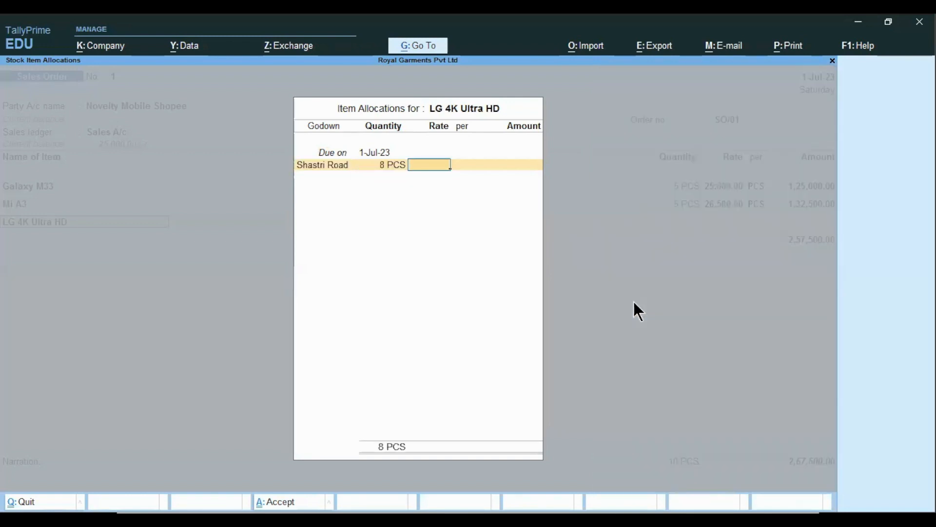
text(35600)
key(Return)
key(Return)
key(Return)
key(Return)
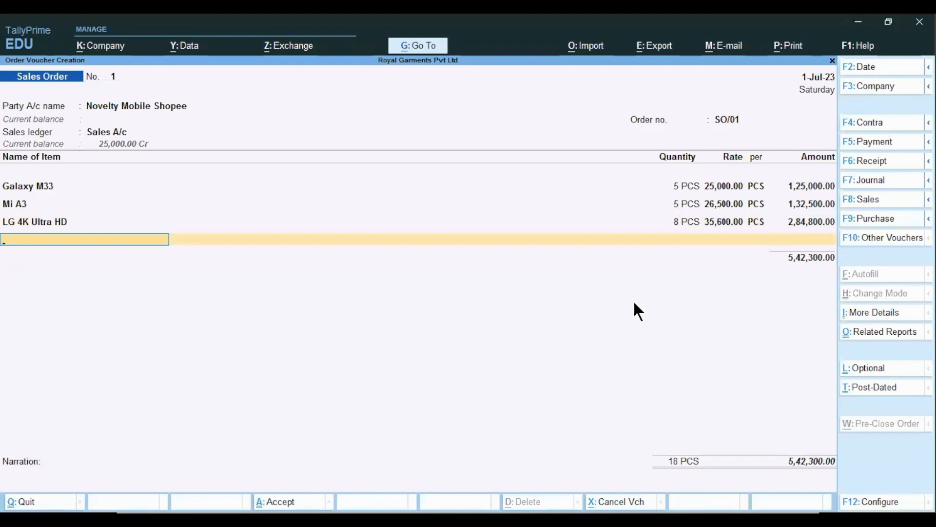
Step: End the item list, enter the narration "being sales order raised" and save the sales order
key(Return)
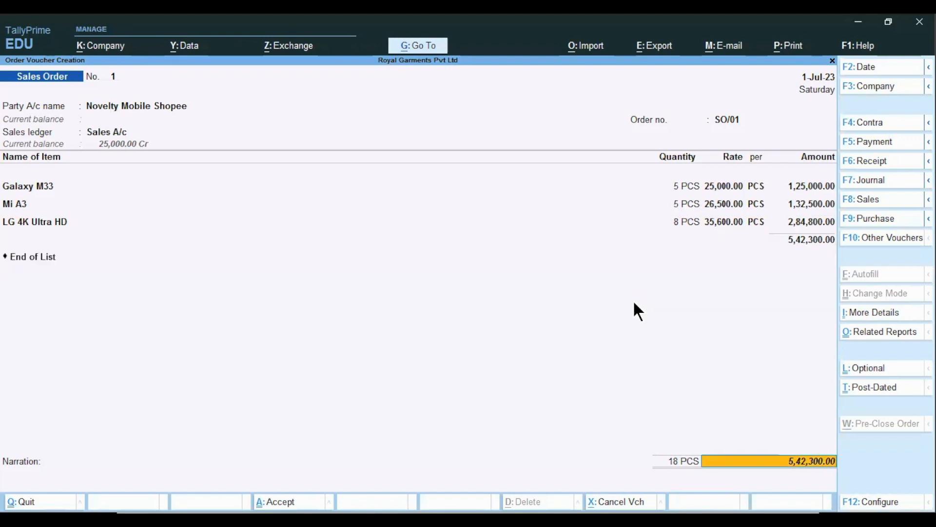
key(Return)
text(being sales ord)
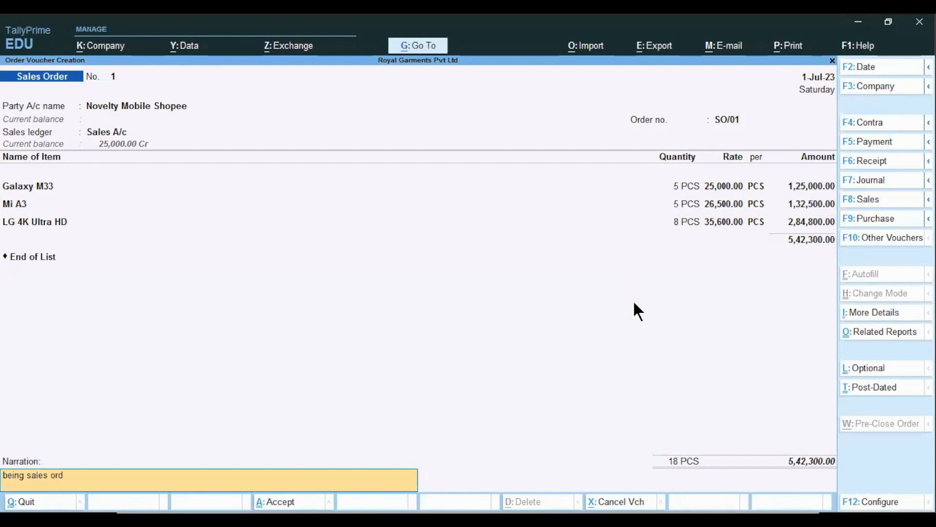
text(er raised)
key(Return)
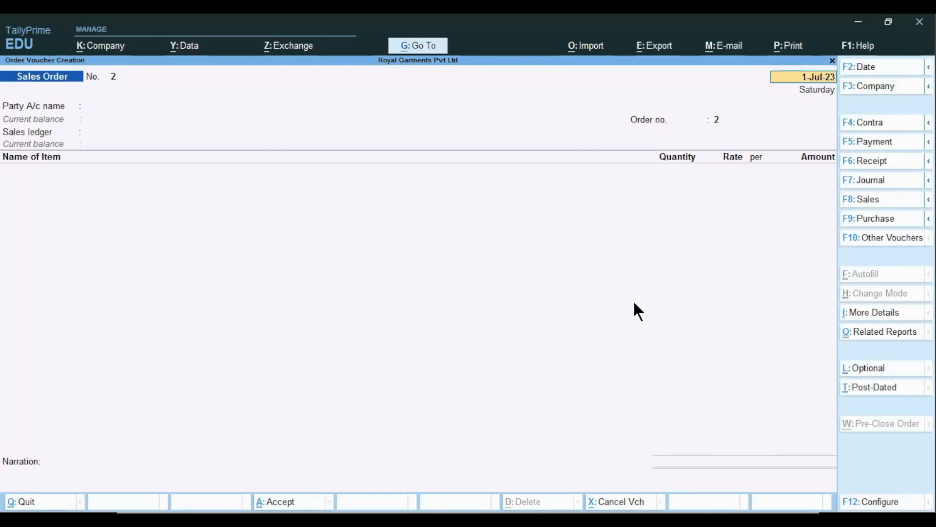
Step: Consult the Sales Order slides in the presentation and close the blank new sales order in TallyPrime
key(alt)
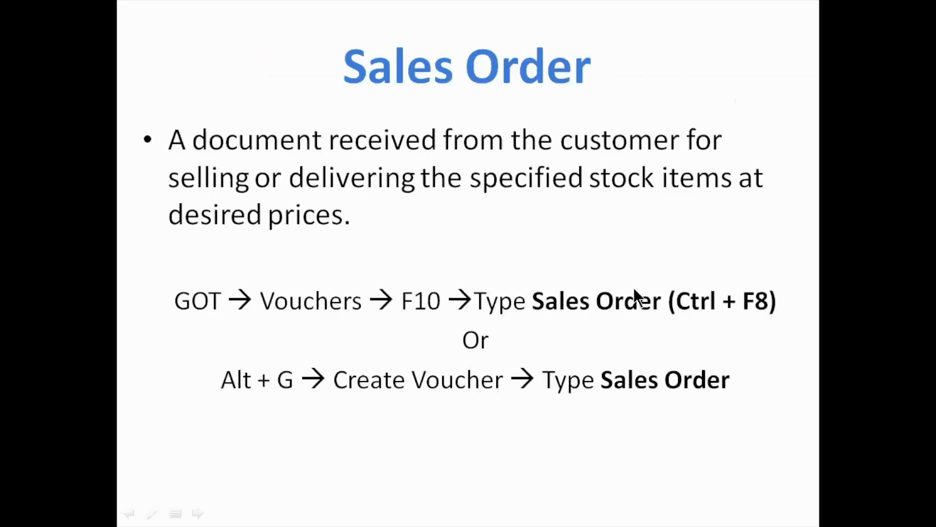
click(634, 290)
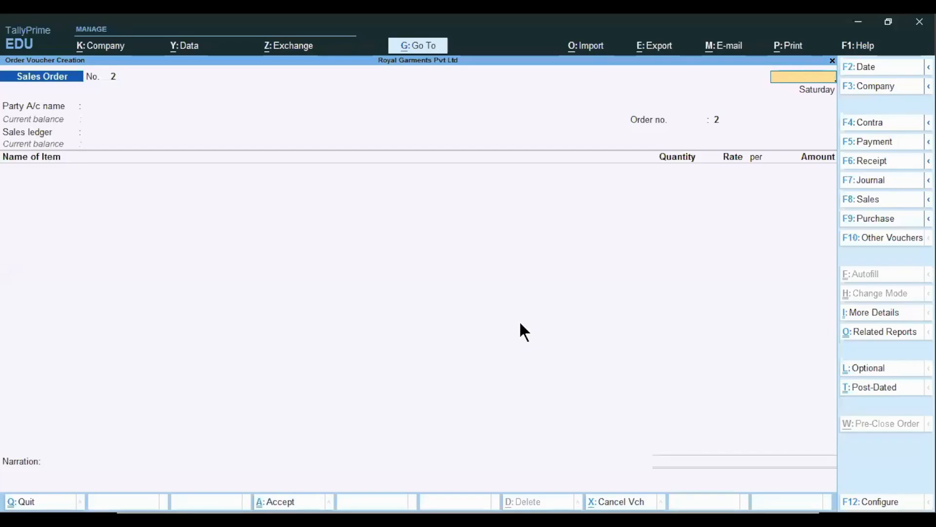
key(Escape)
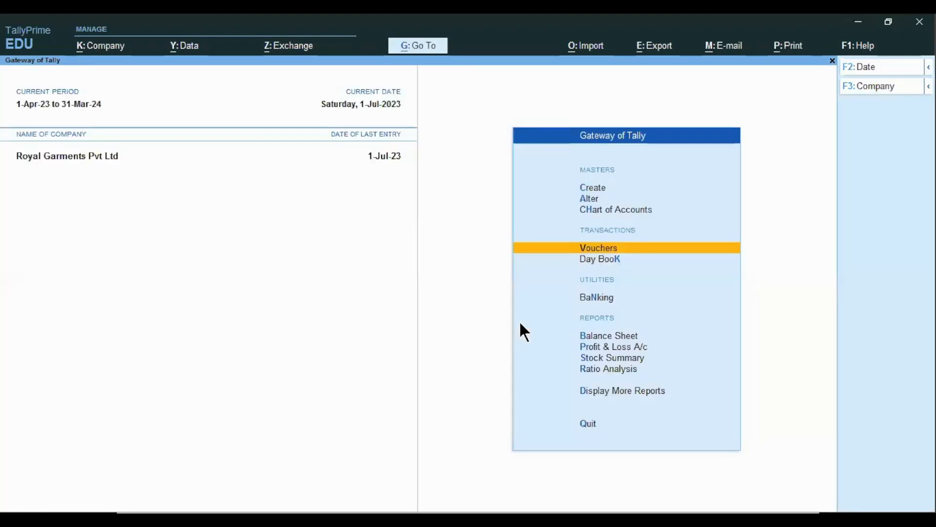
Step: Open the Display More Reports list from the Gateway of Tally
key(Down)
key(Down)
key(Down)
key(Down)
key(Down)
key(Down)
key(Down)
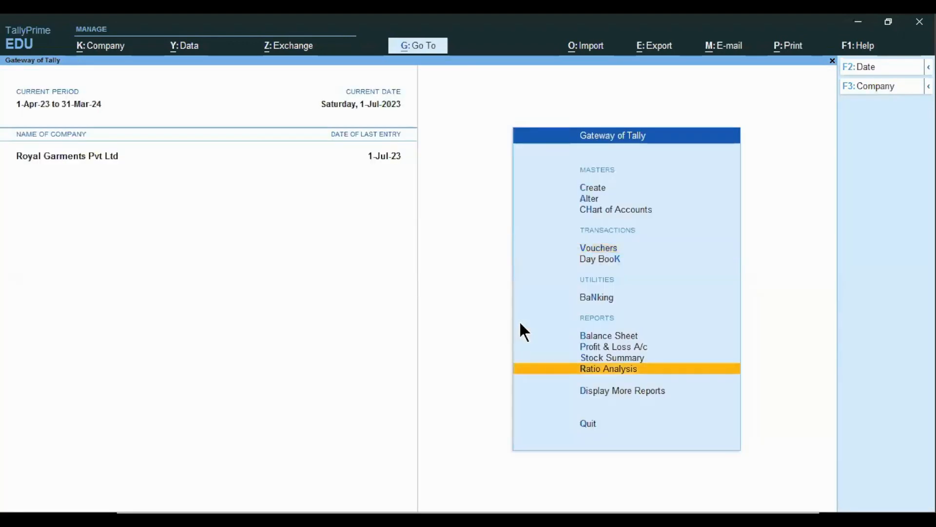
key(Return)
Step: Open Sales Order Outstandings within the Statements of Inventory
key(Down)
key(Down)
key(Down)
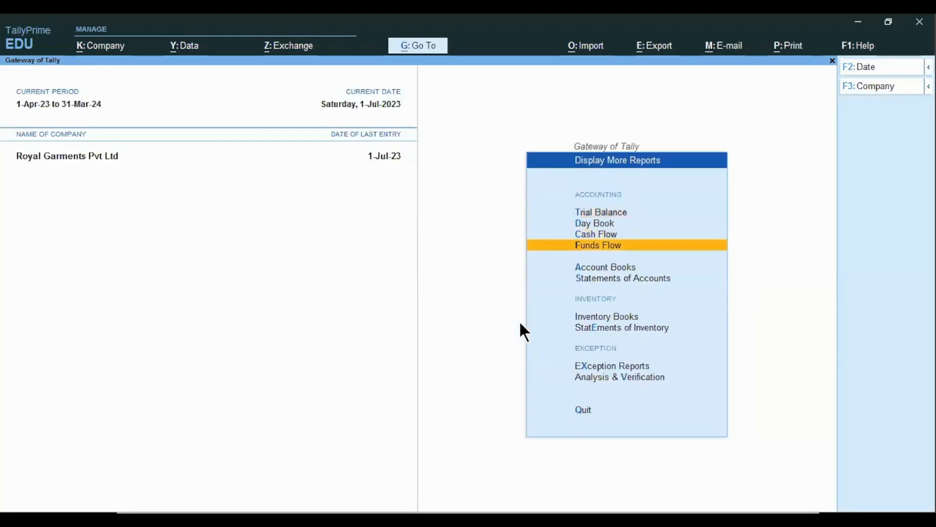
key(e)
key(Down)
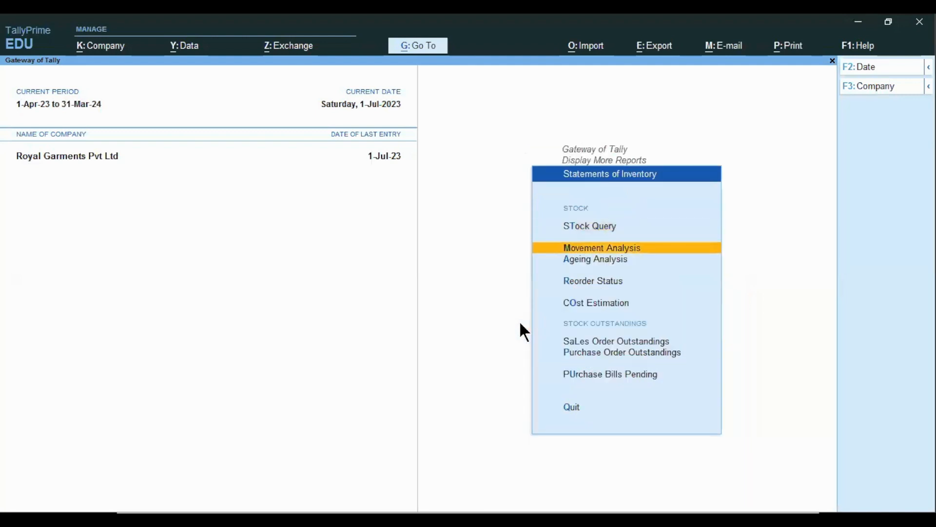
key(p)
key(Up)
key(Return)
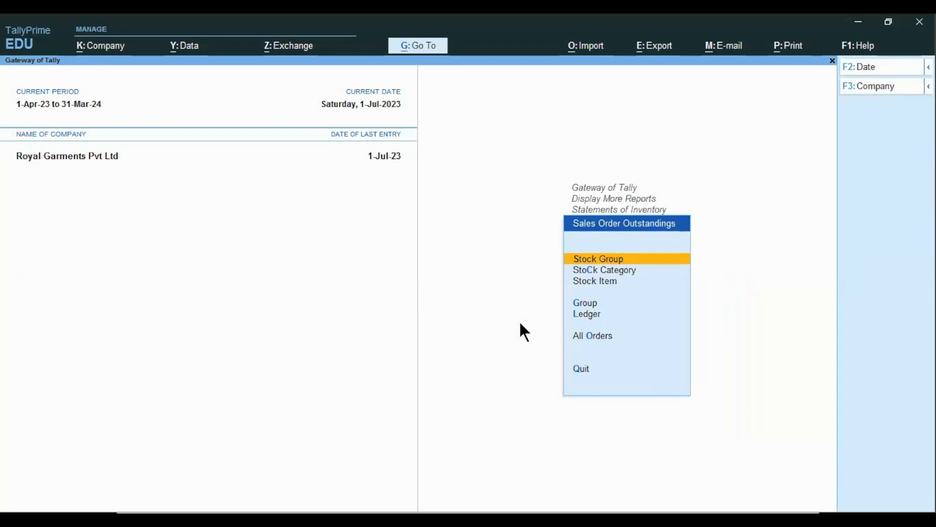
Step: Look through the Sales Order Outstandings groupings and open the report for all orders to examine the outstanding items
key(g)
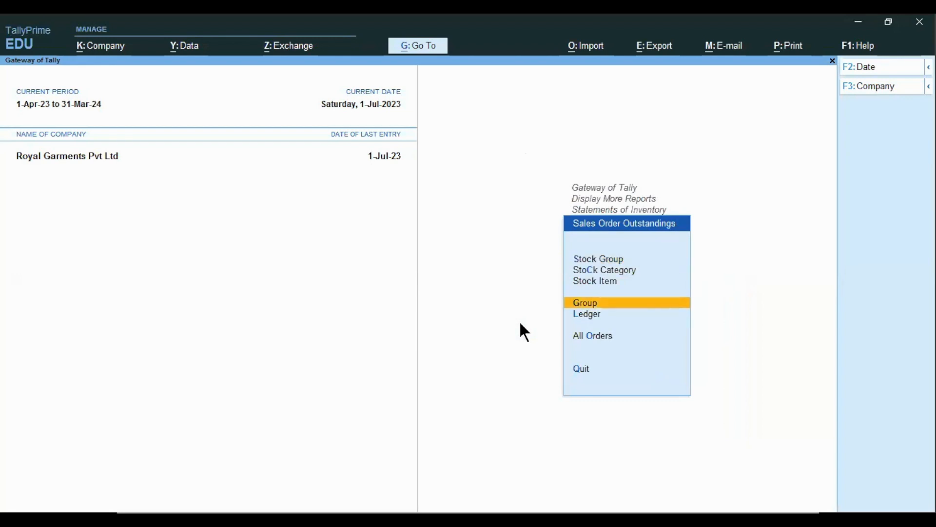
key(Down)
key(Up)
key(Up)
key(Up)
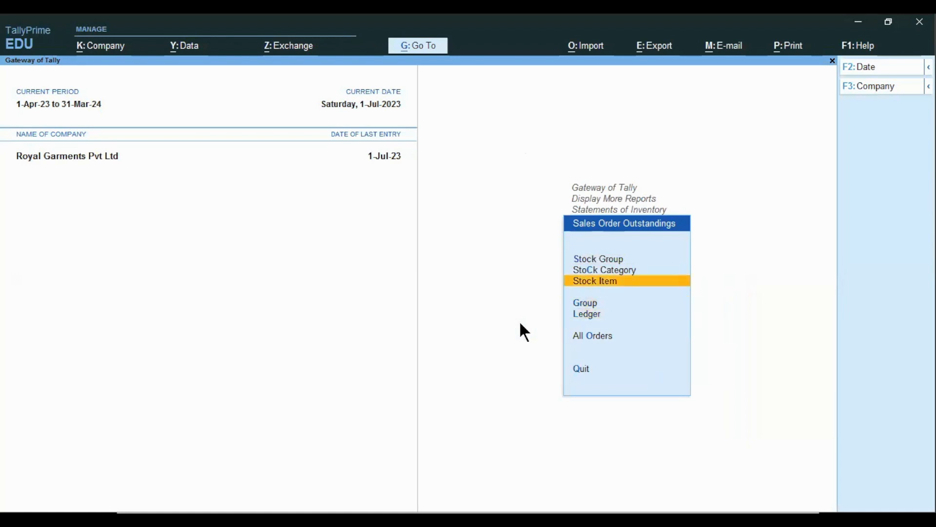
key(Up)
key(Down)
key(Down)
key(Down)
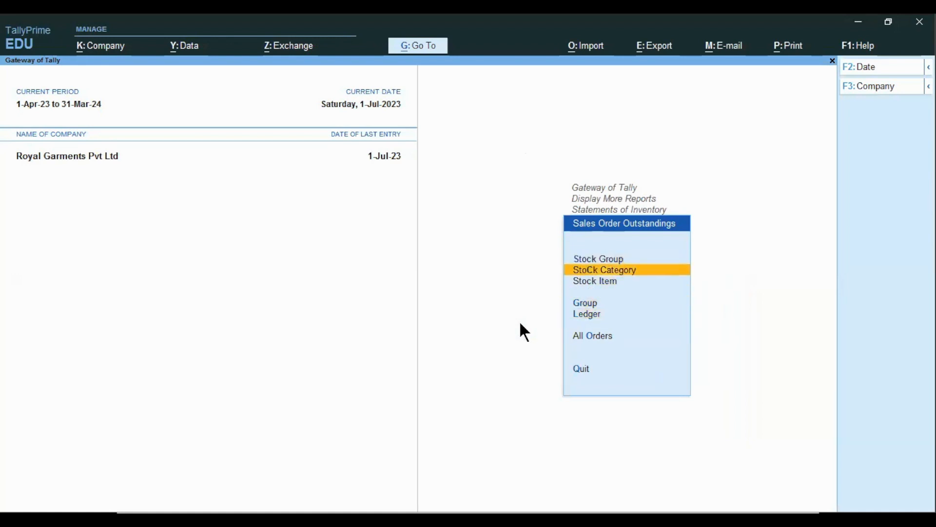
key(Down)
key(Down)
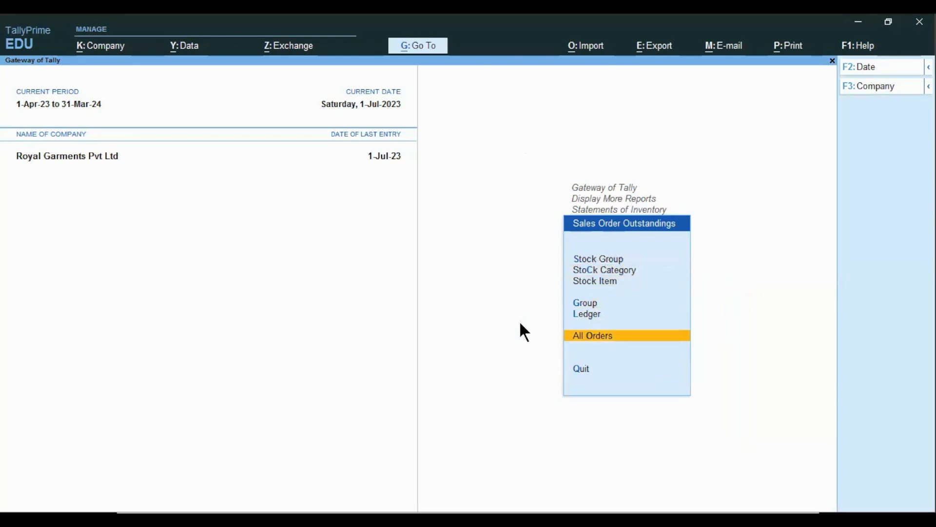
key(Return)
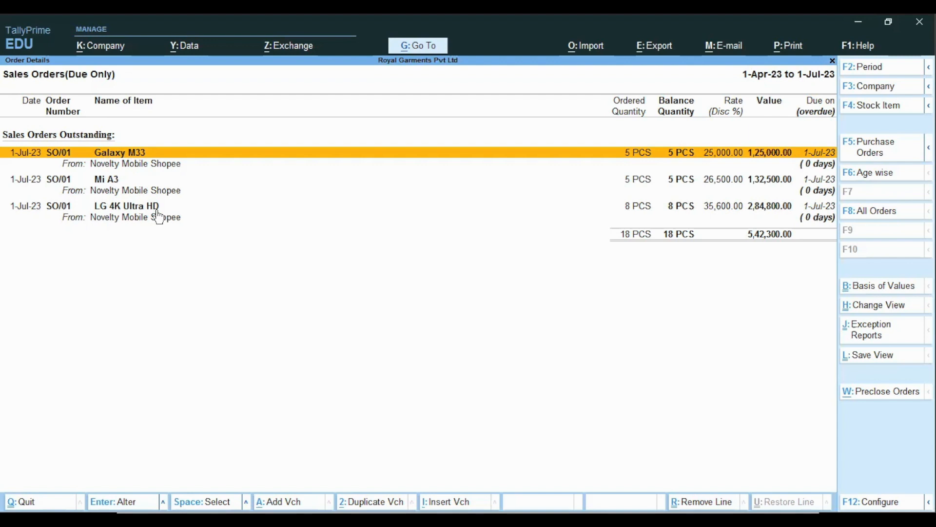
Step: Close the outstanding sales orders report, return to the Gateway of Tally and switch to the presentation
key(Escape)
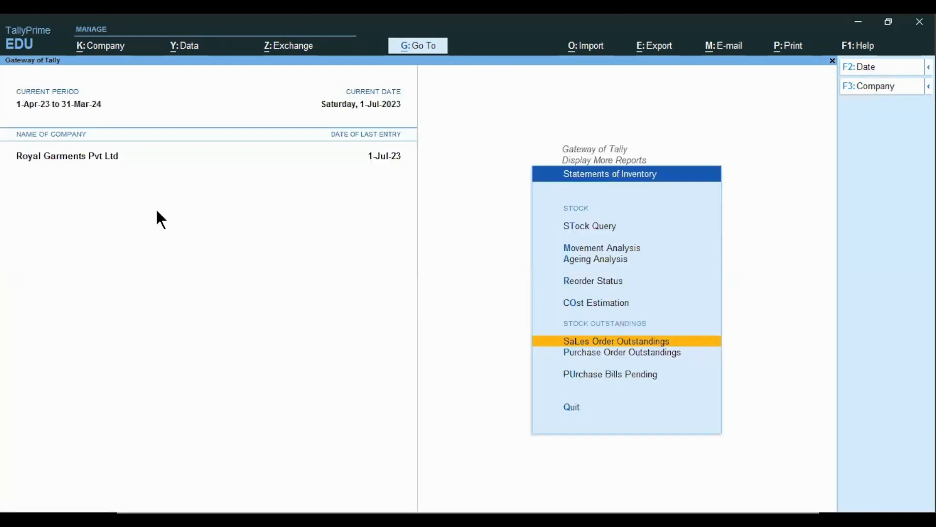
key(Escape)
key(Escape)
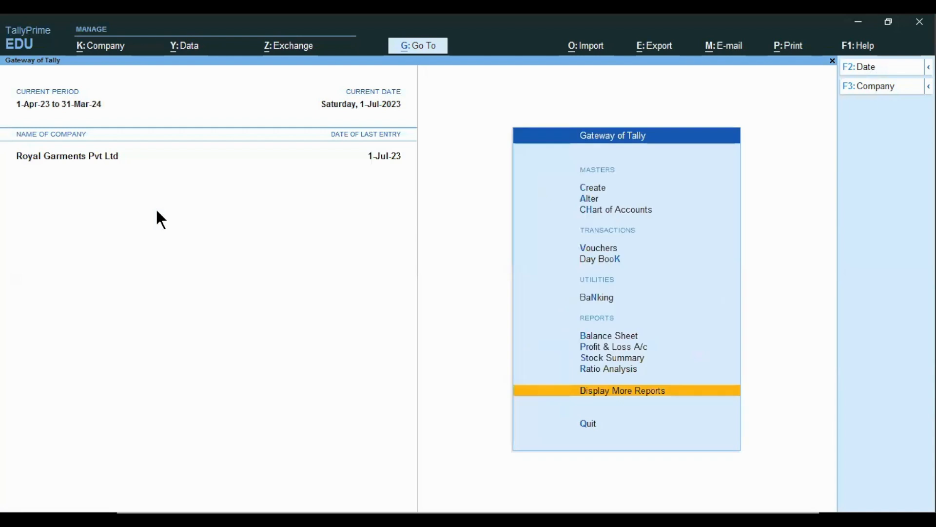
key(Escape)
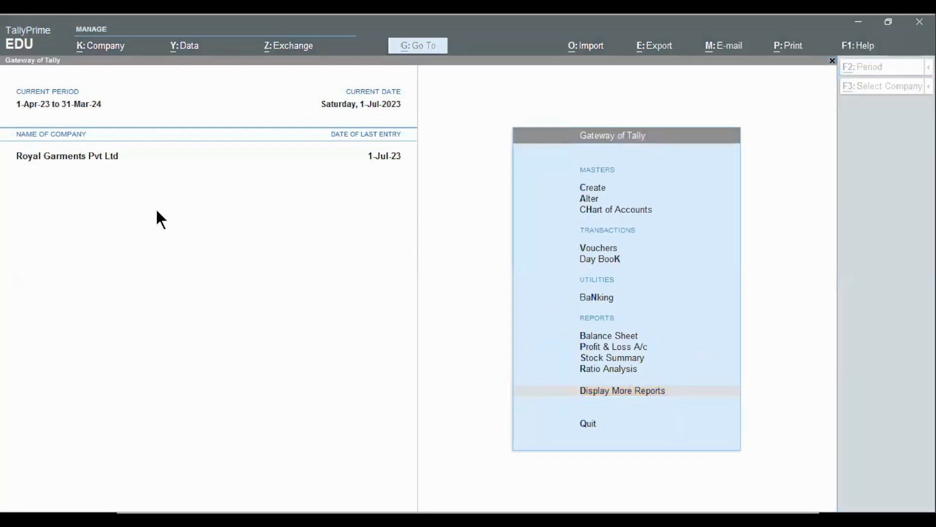
key(alt+Tab)
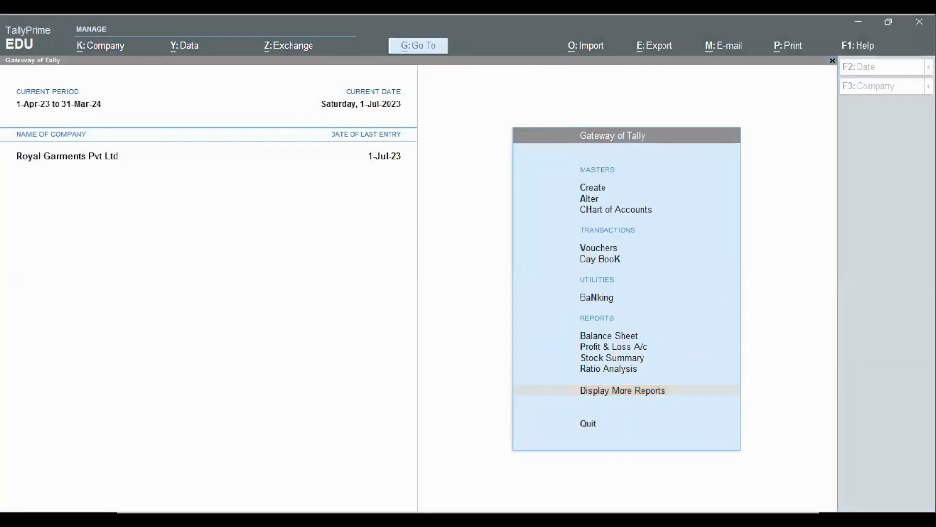
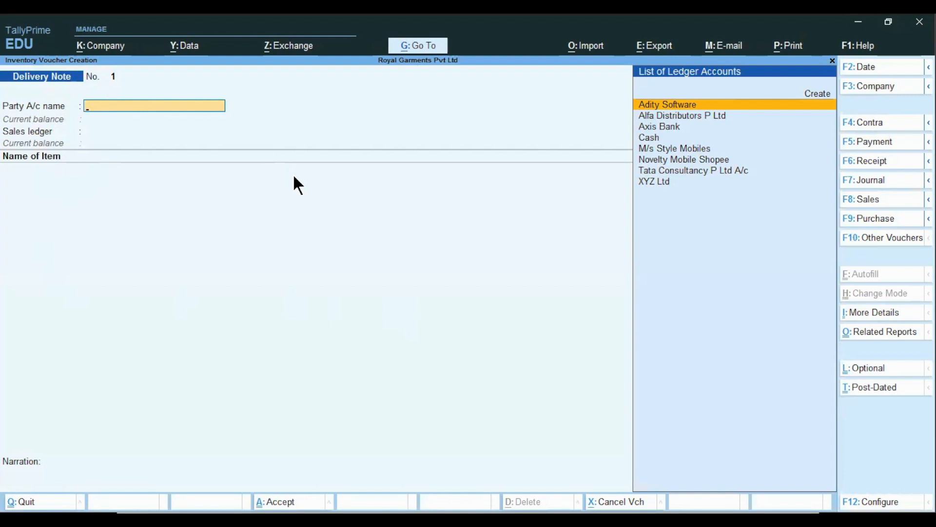
Step: Set Show more configurations to Yes in the delivery note's voucher configuration
click(880, 502)
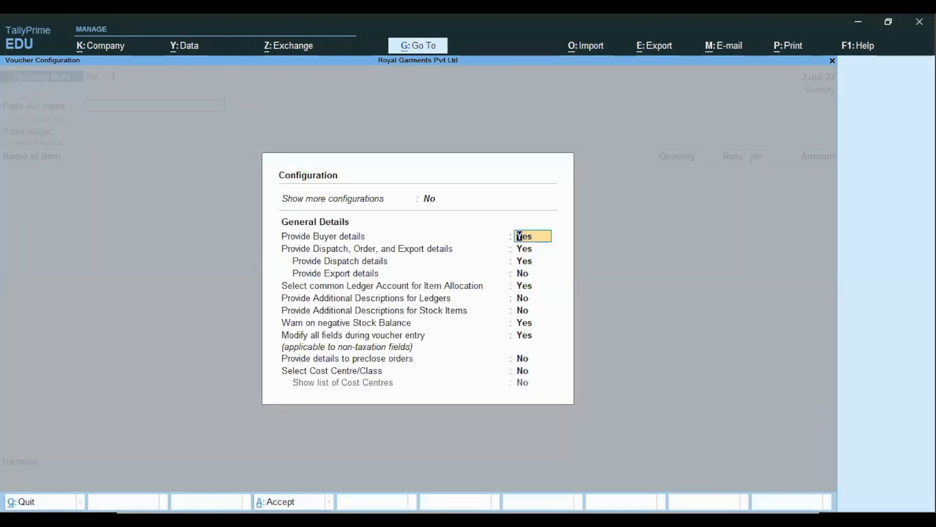
key(Up)
text(y)
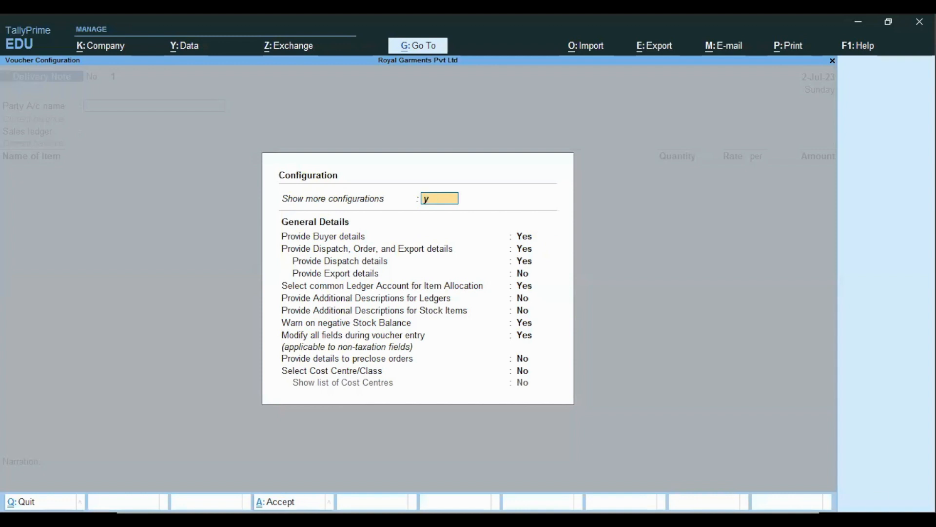
key(Return)
Step: Review the General Details settings and accept the delivery note's configuration
key(Down)
key(Down)
key(Down)
key(Down)
key(Up)
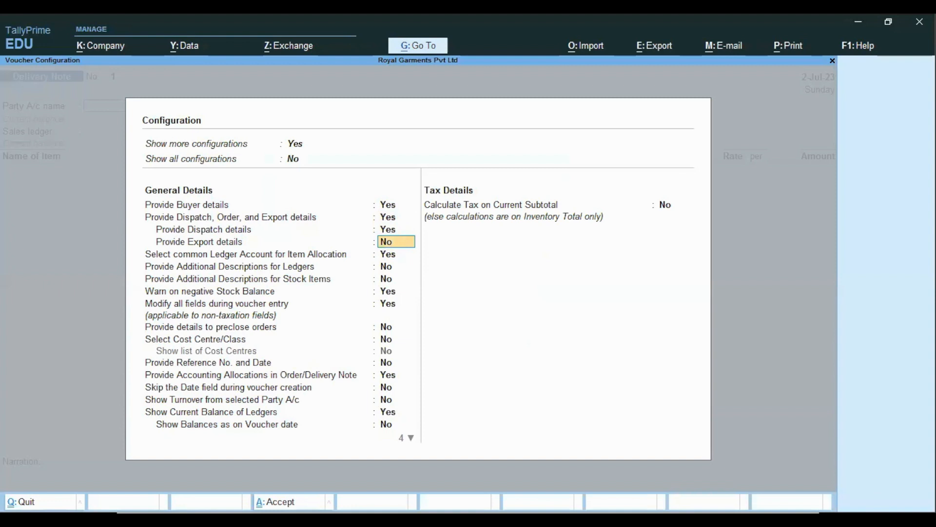
key(Down)
key(Down)
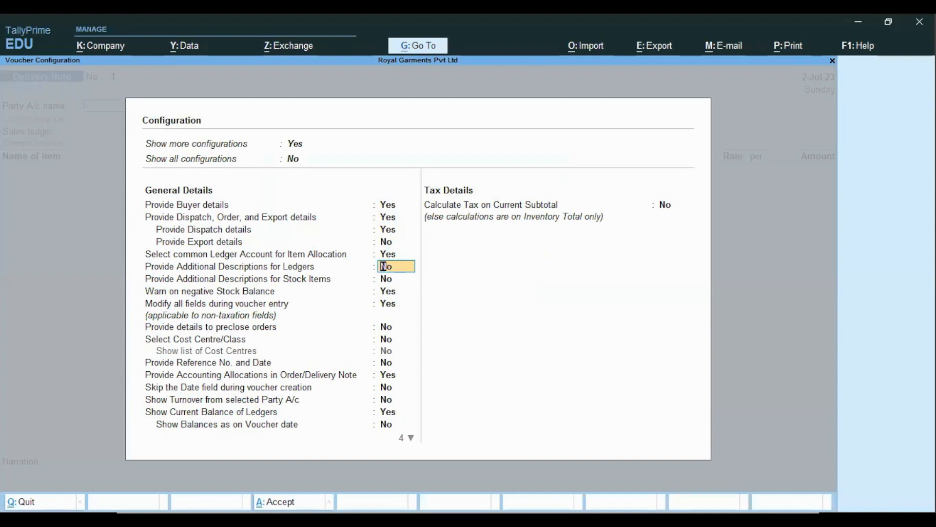
key(ctrl+a)
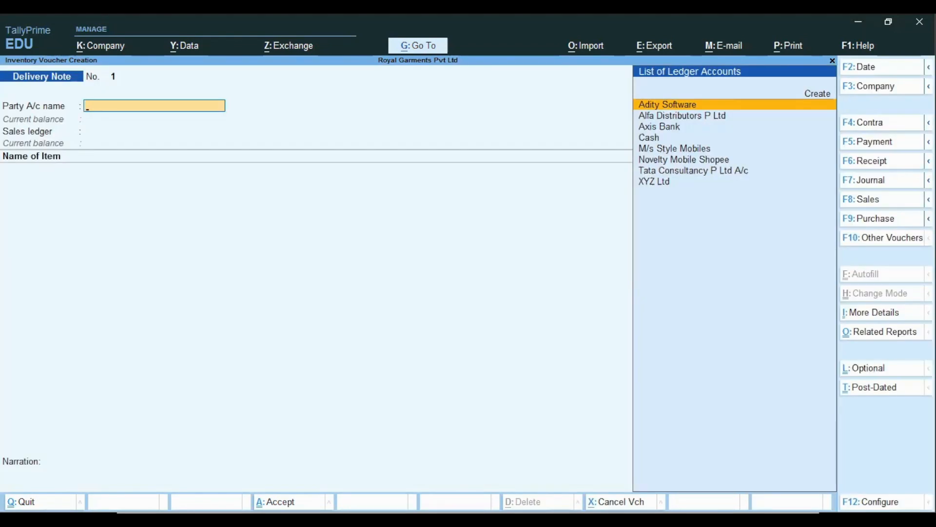
Step: Quit the delivery note without saving and open master alteration from the Gateway of Tally
key(Escape)
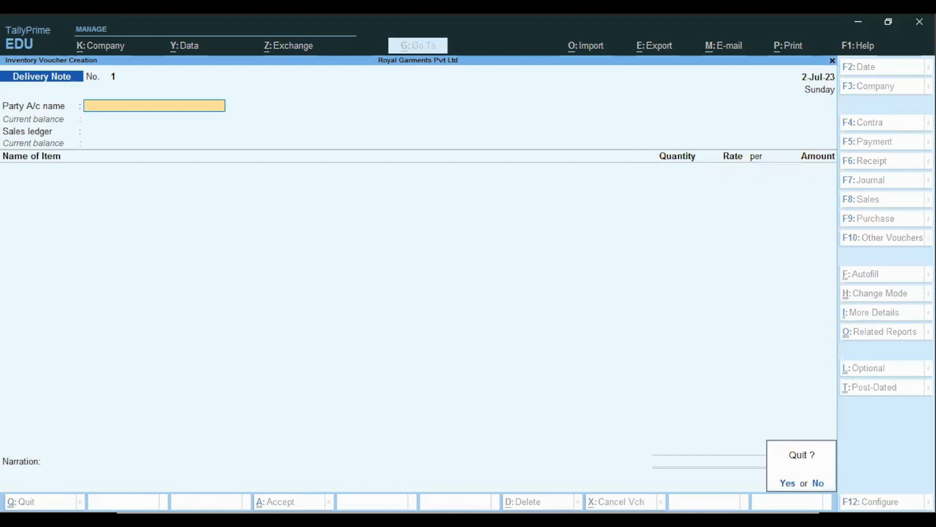
key(y)
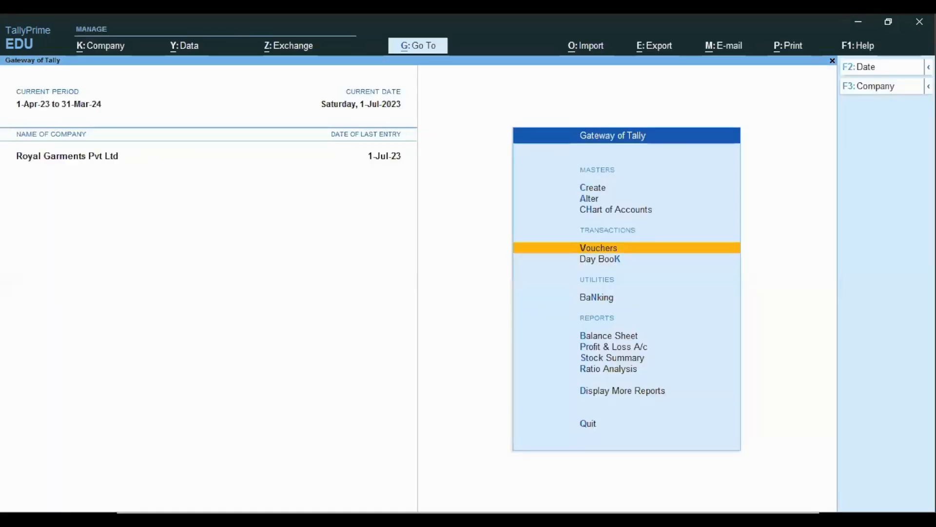
key(Down)
key(Up)
key(Up)
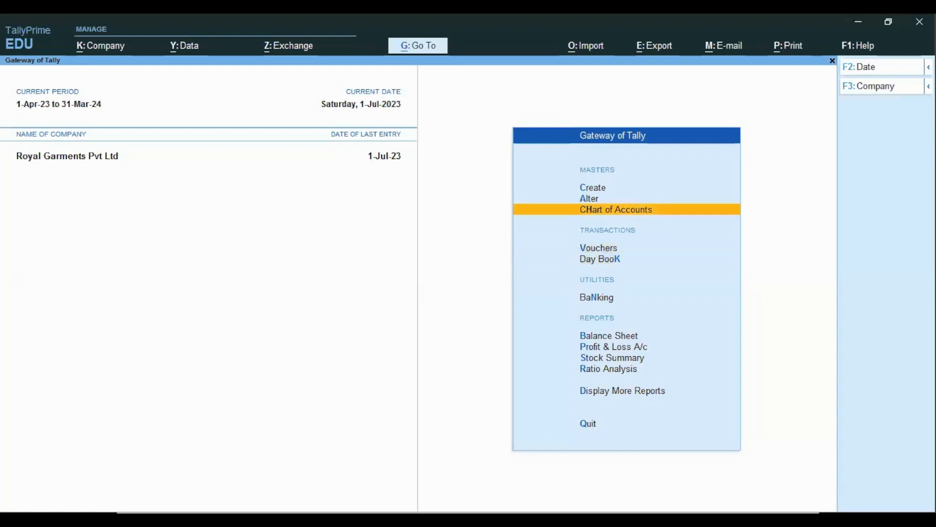
key(Up)
key(Return)
Step: Open the Delivery Note voucher type for alteration
key(Down)
key(Down)
key(Down)
key(Down)
key(Down)
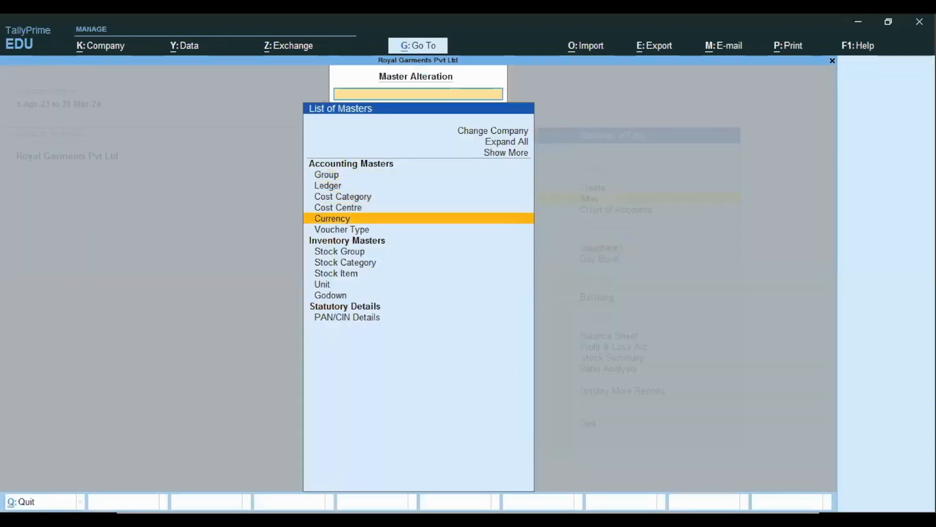
key(Return)
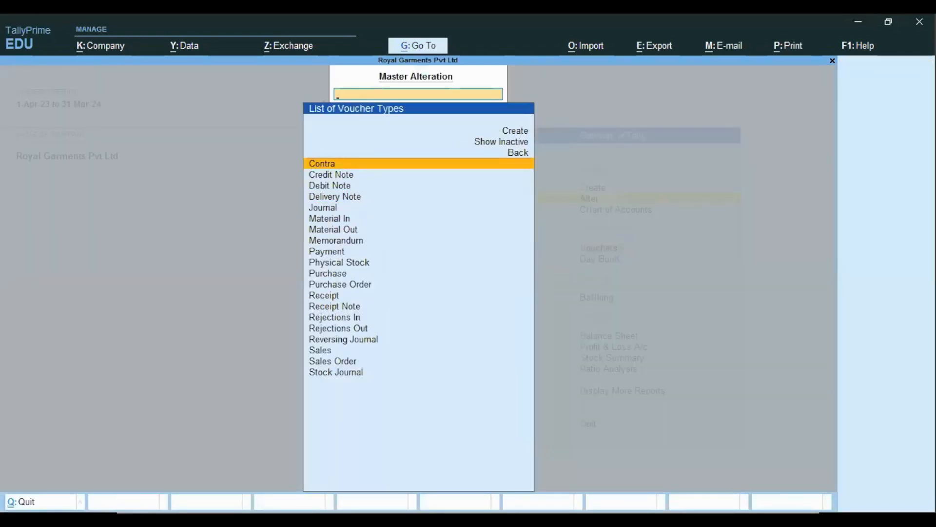
text(De)
key(Down)
key(Return)
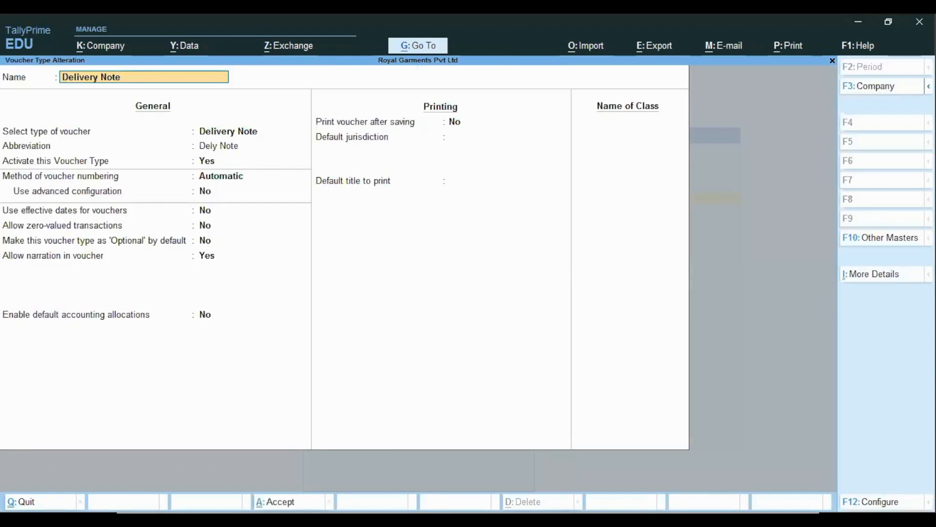
Step: Set the Delivery Note voucher type's method of voucher numbering to Manual, save it and return to the Gateway of Tally
key(Return)
key(Return)
key(Return)
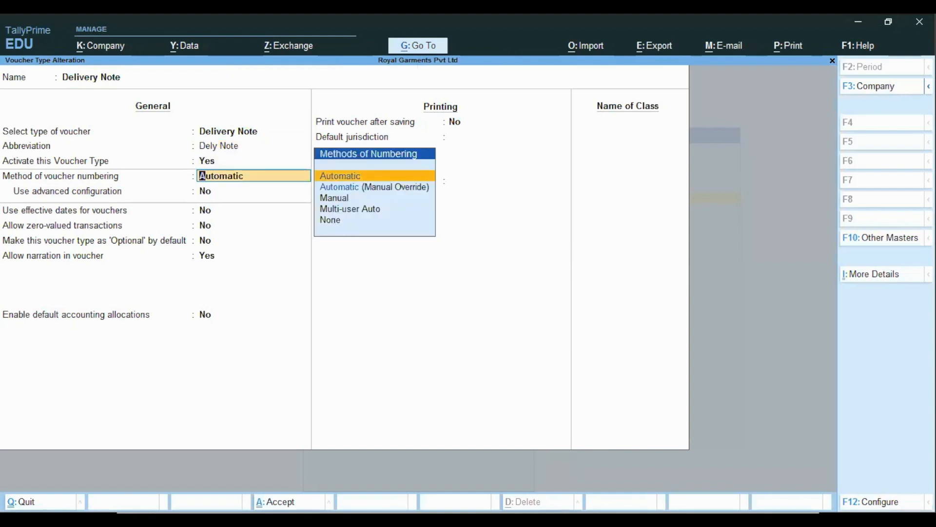
key(Down)
key(Down)
key(Return)
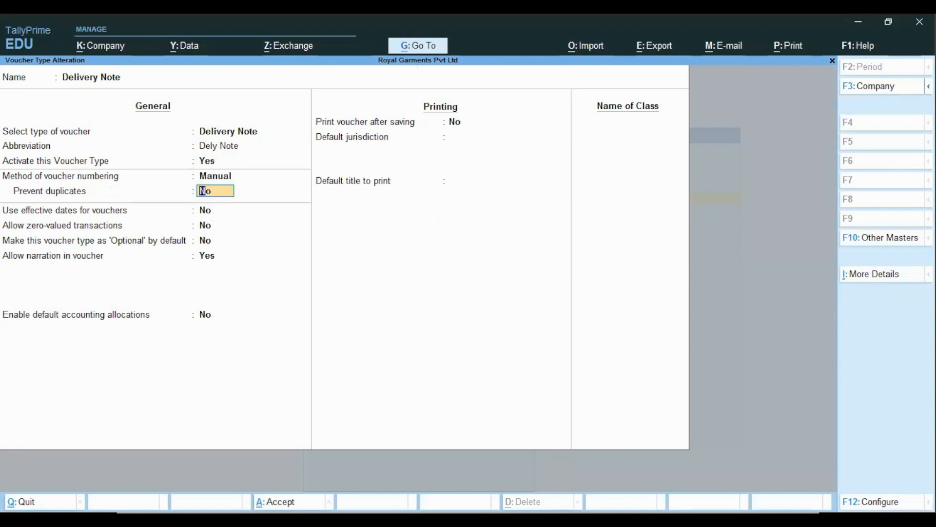
key(ctrl+a)
key(Escape)
key(Escape)
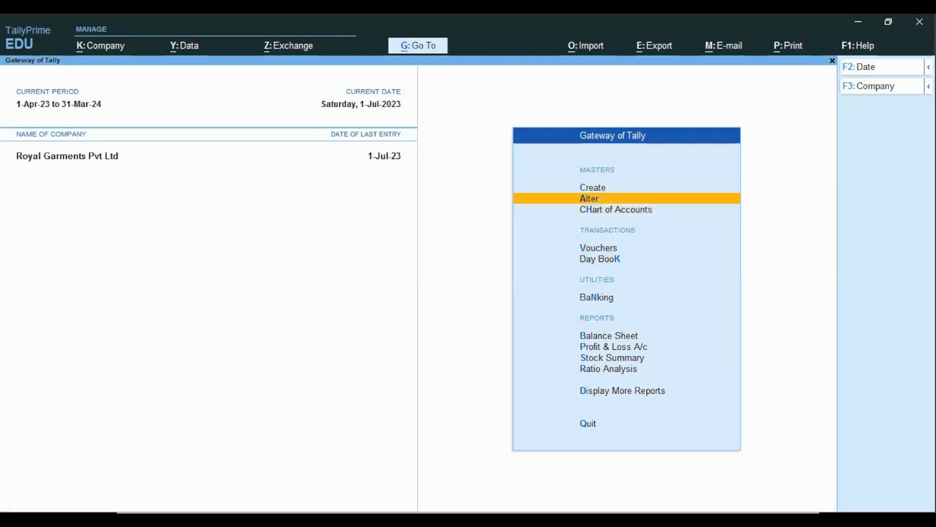
Step: Reopen the Delivery Note voucher type, check its method of voucher numbering, accept it and return to the Gateway of Tally
key(Return)
key(Down)
key(Down)
key(Down)
key(Down)
key(Down)
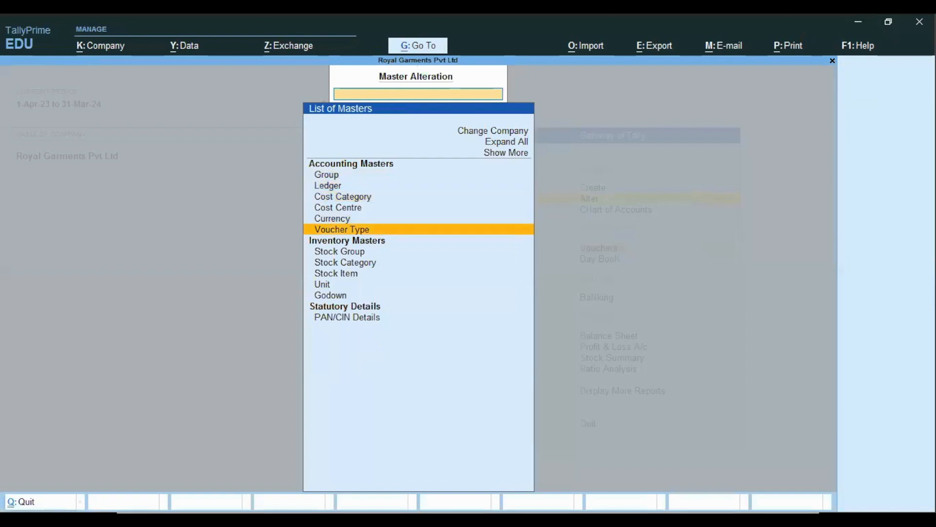
key(Return)
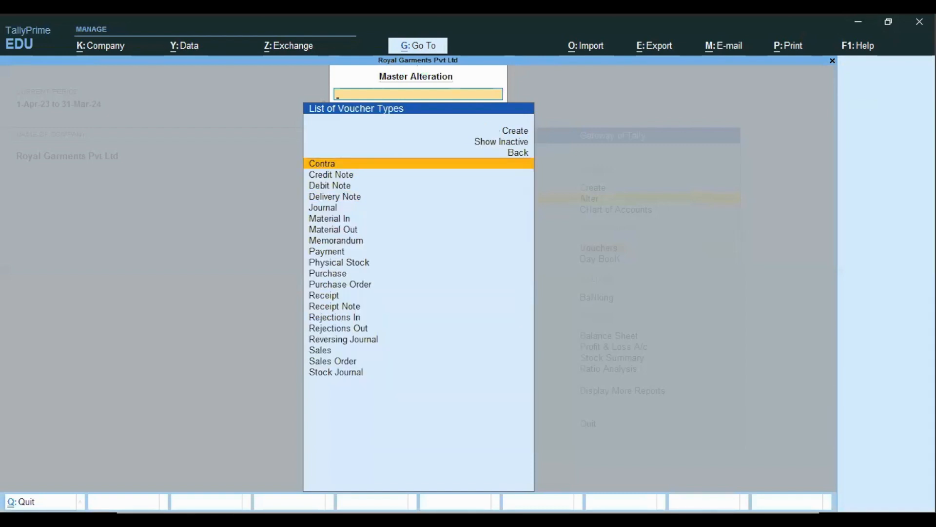
text(d)
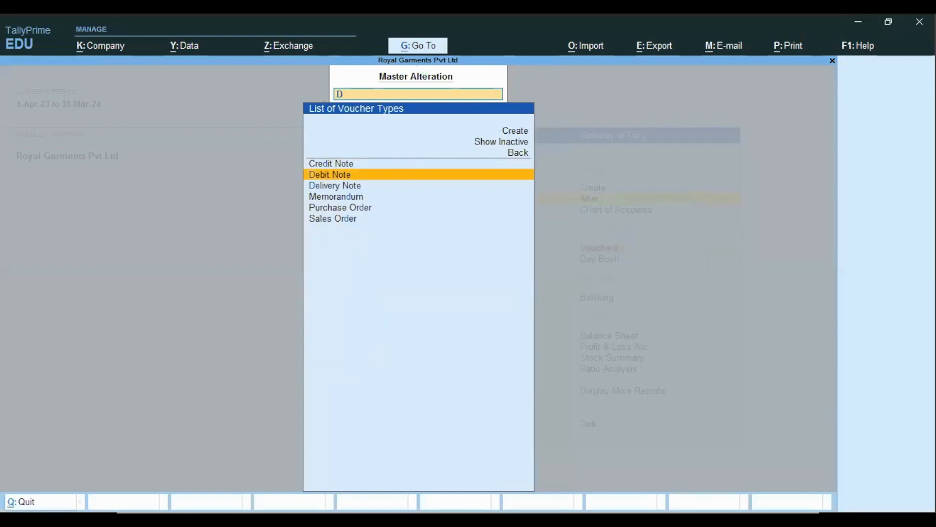
key(Down)
key(Return)
key(Return)
key(Return)
key(Return)
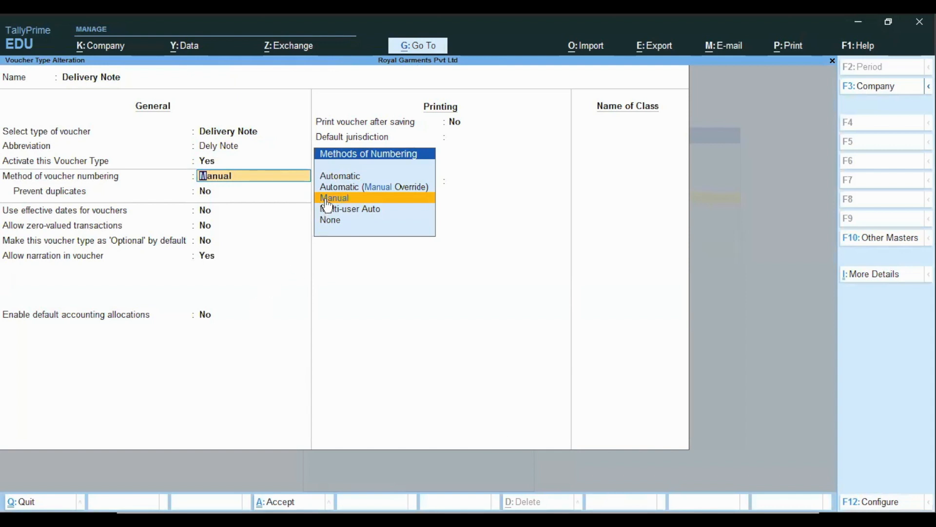
key(ctrl)
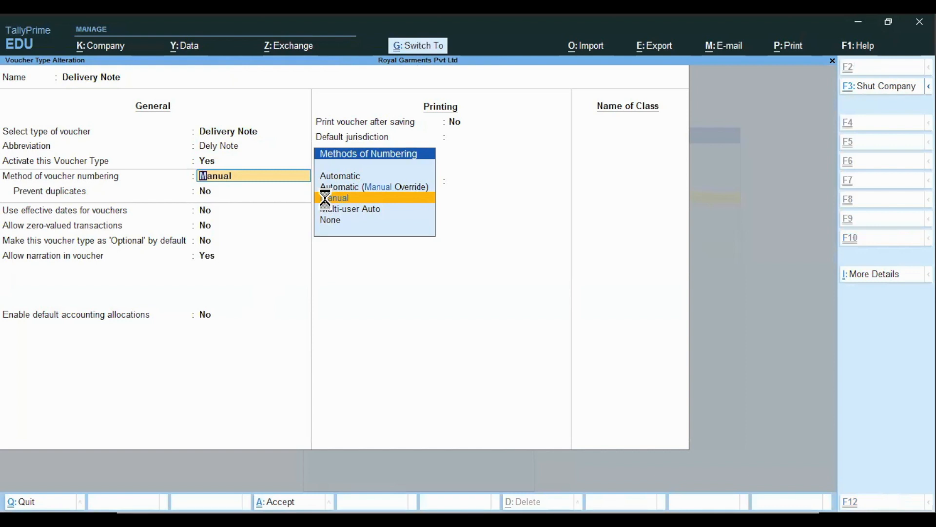
key(ctrl+a)
key(Escape)
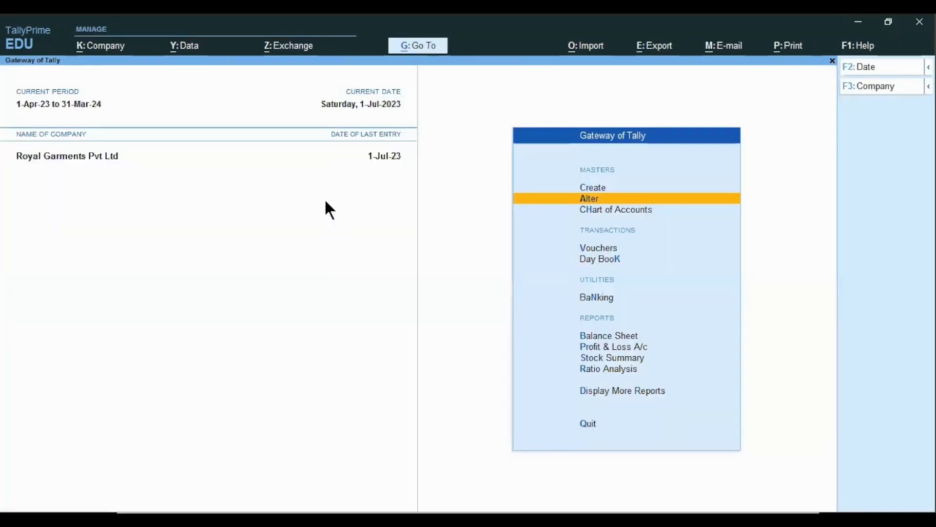
Step: Start a new delivery note voucher numbered Challan-01 and date it 2-Jul-23
key(Down)
key(Down)
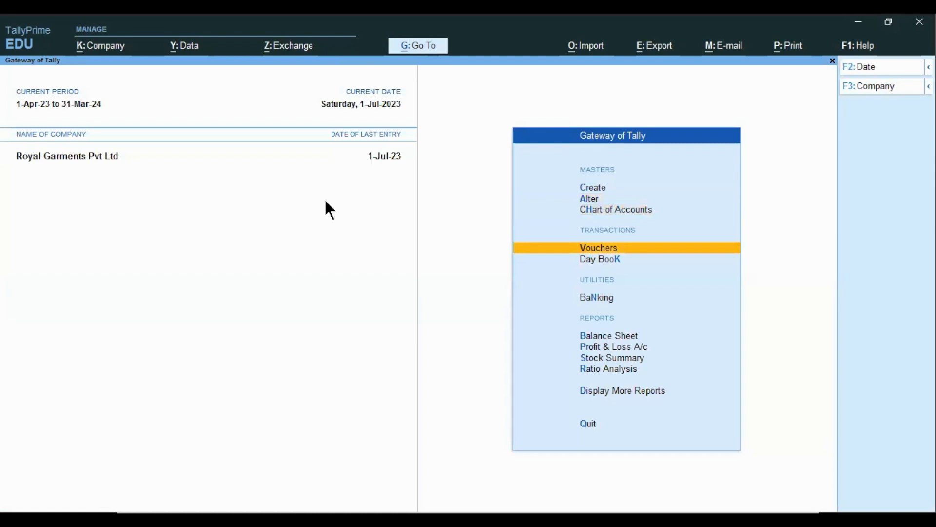
key(Return)
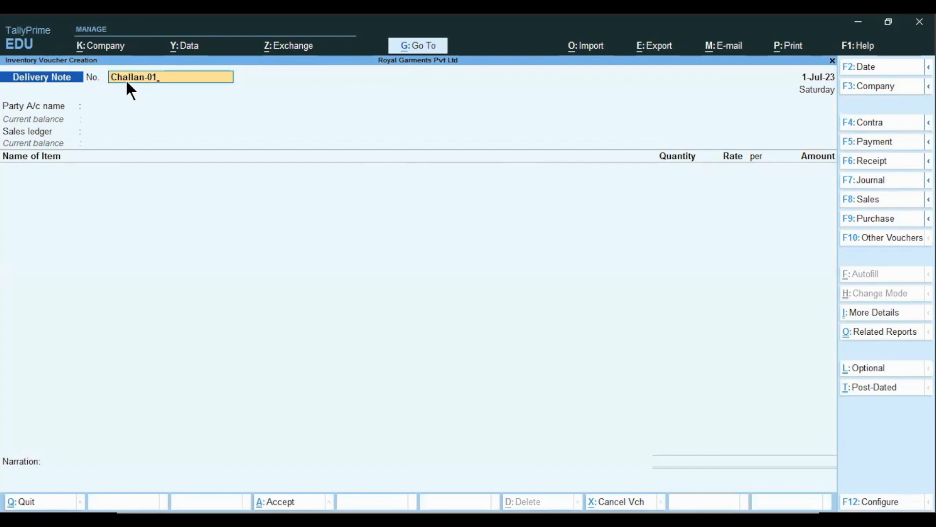
click(818, 78)
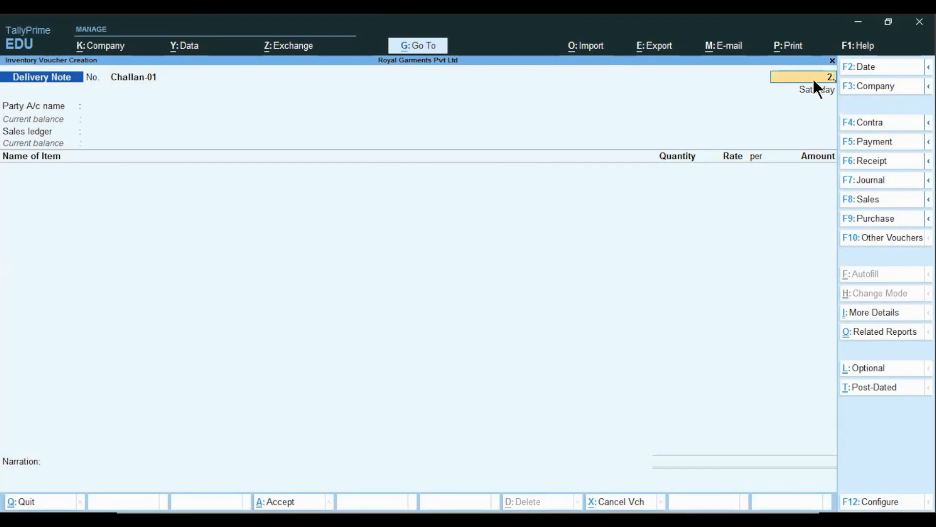
key(Return)
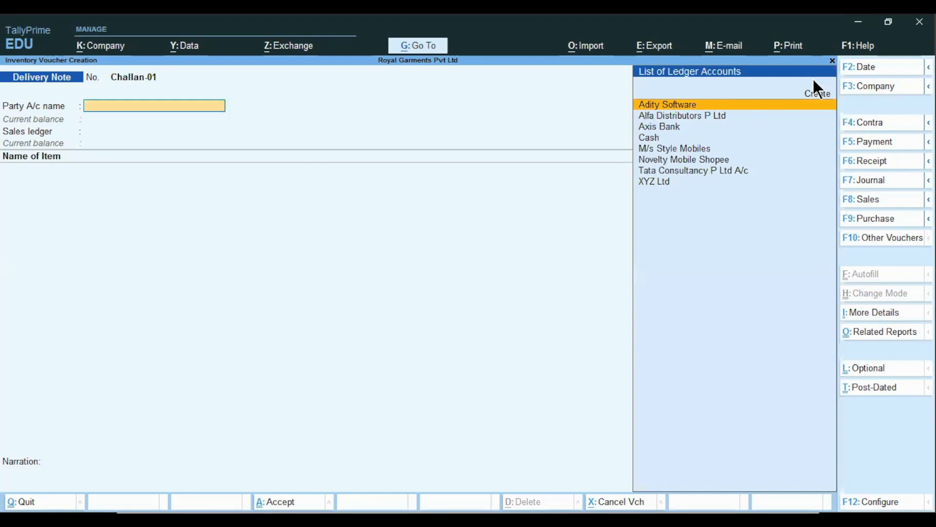
Step: Select Novelty Mobile Shopee as the delivery note's party and link sales order SO/01 to it
key(Down)
key(Down)
key(Down)
key(Down)
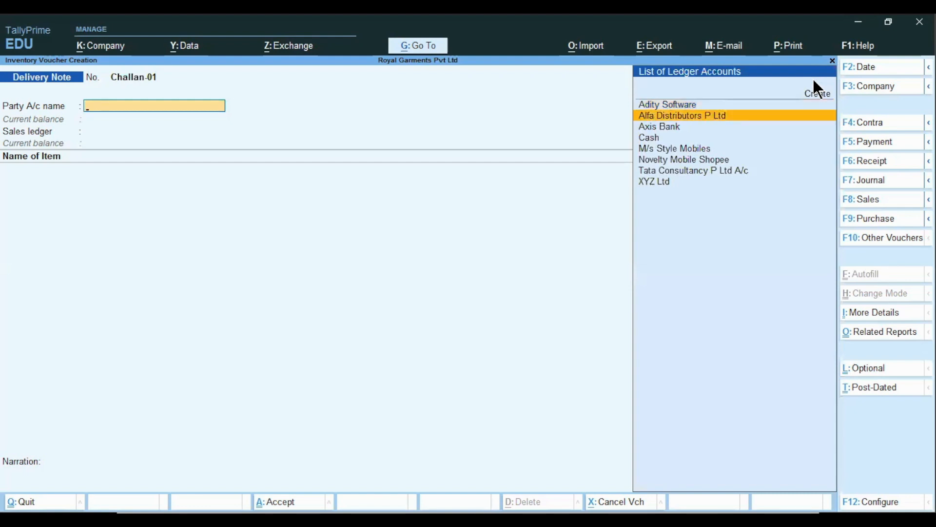
key(Down)
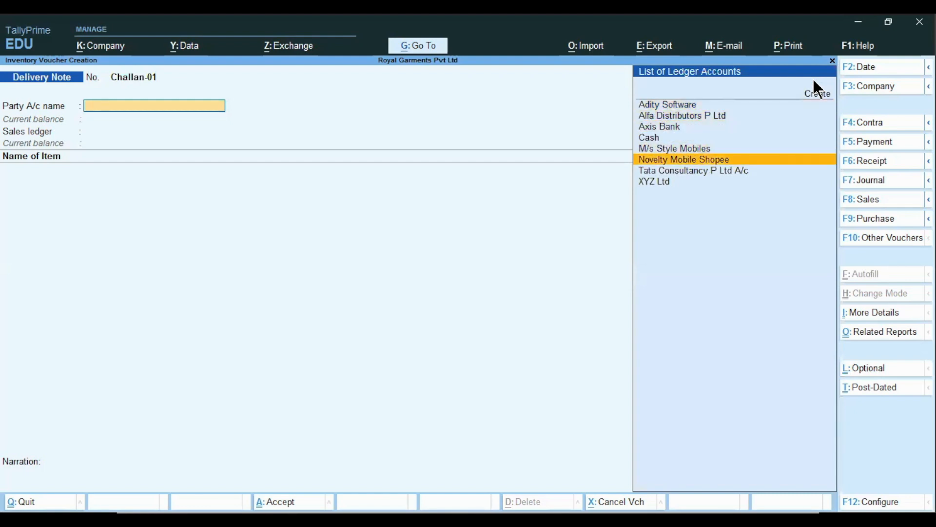
key(Return)
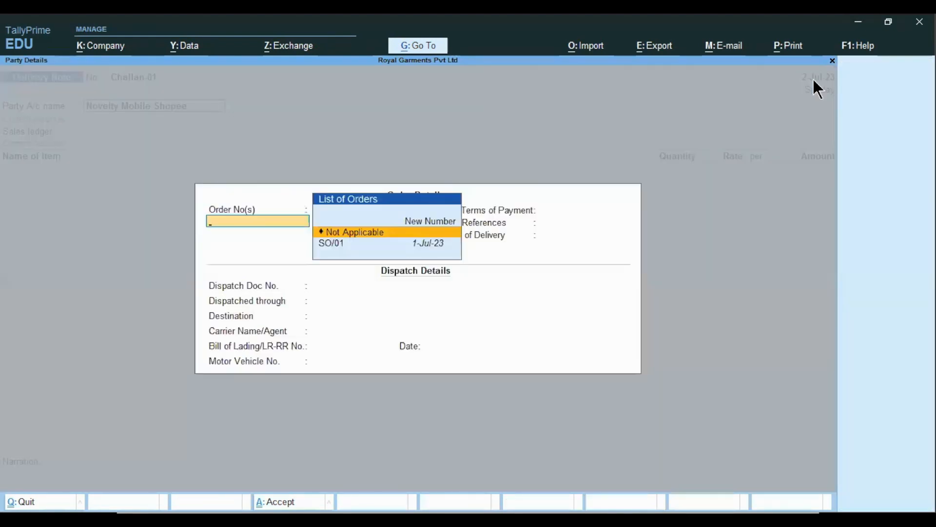
key(Down)
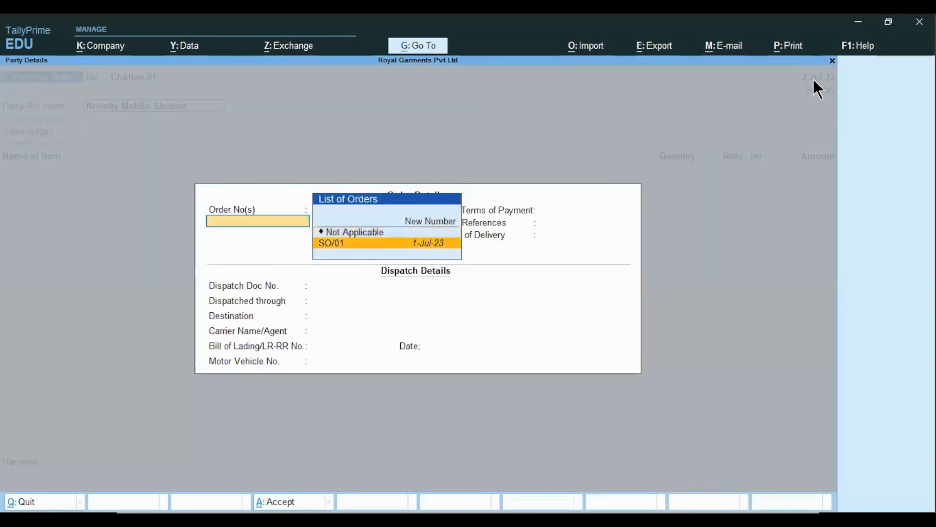
click(340, 247)
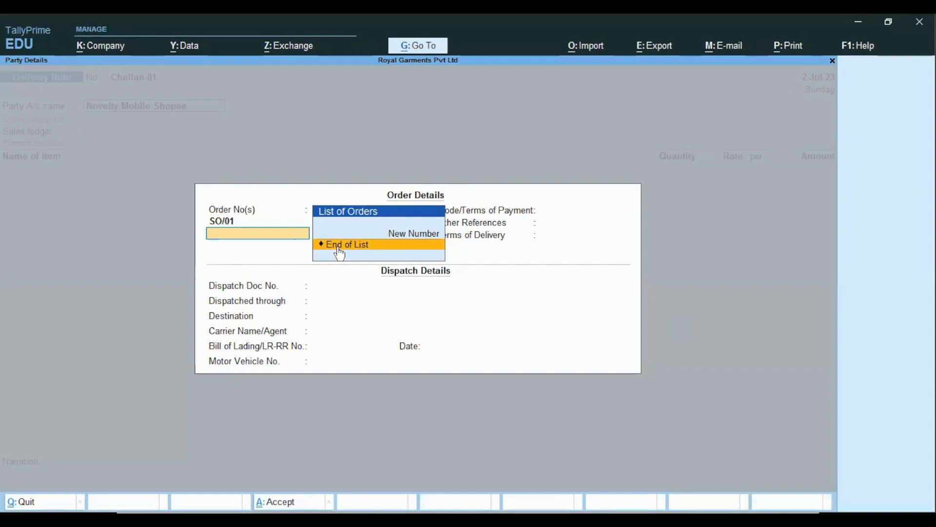
click(340, 249)
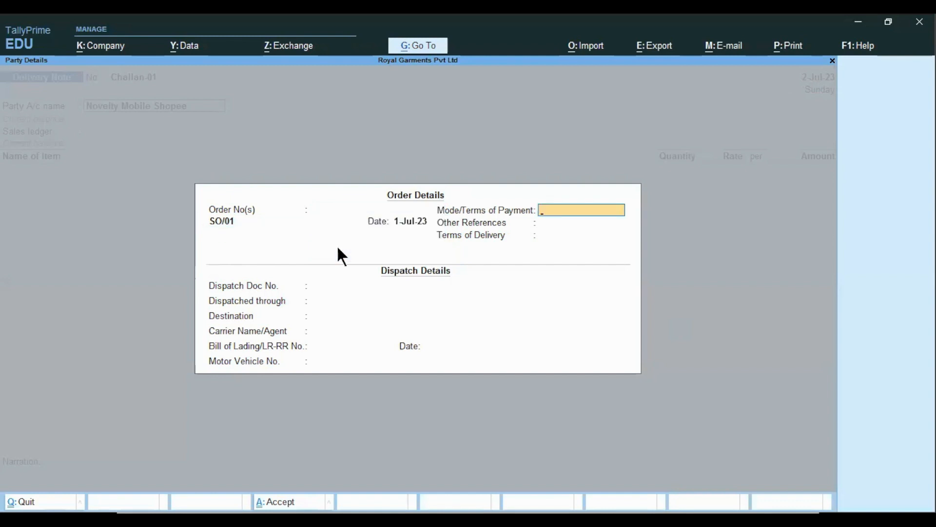
Step: Leave the payment terms, references, delivery terms and dispatch details blank and accept the order details
key(Return)
key(Return)
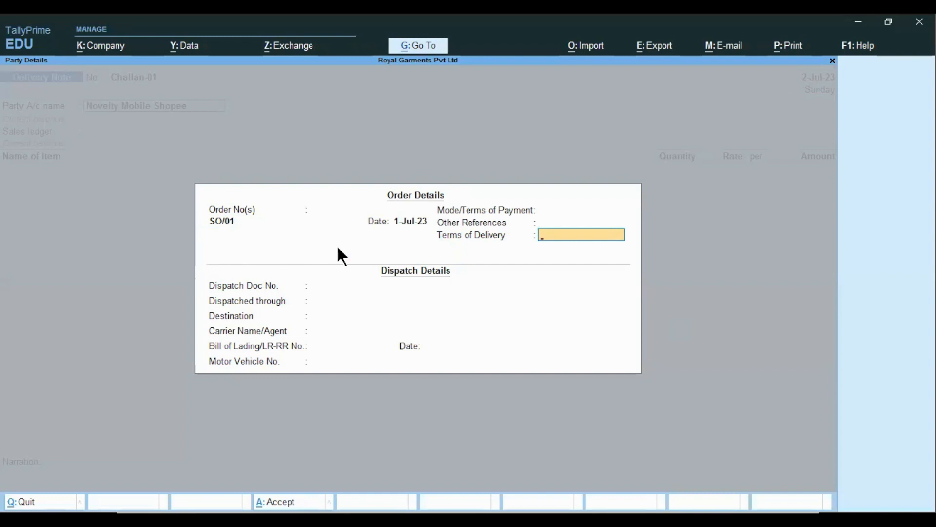
key(Return)
key(Return)
key(Return)
key(Return)
key(Return)
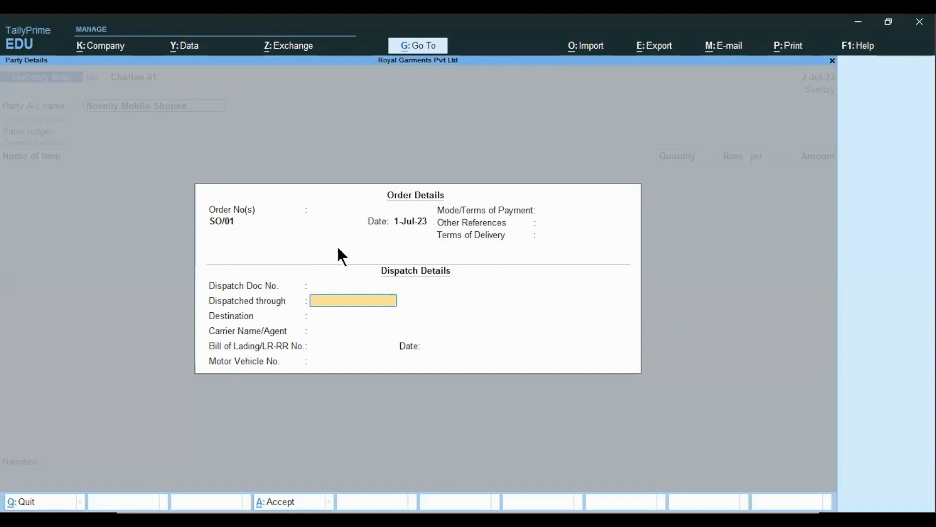
key(Return)
key(Return)
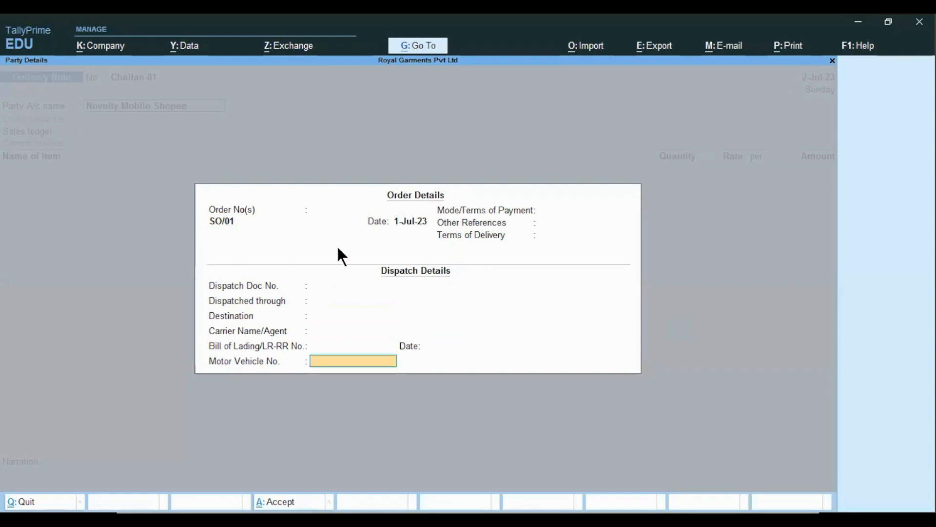
key(Return)
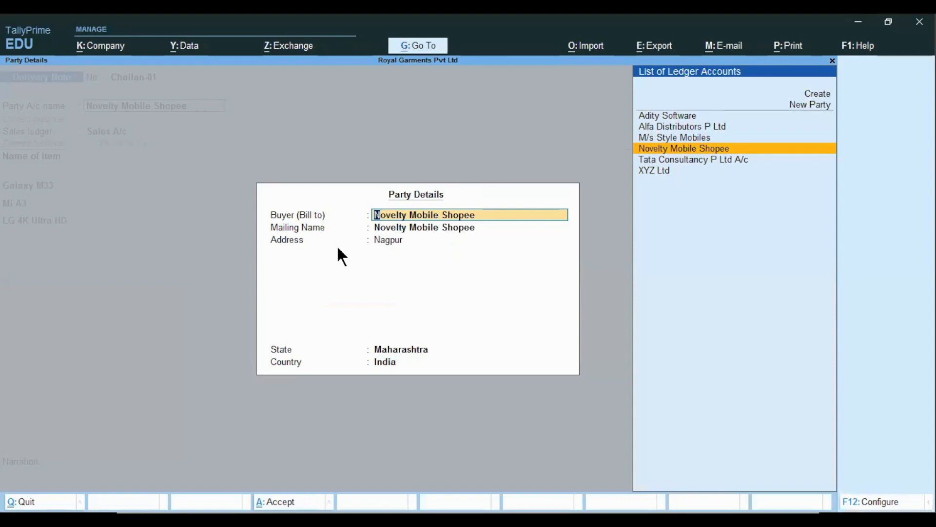
Step: Accept the buyer's party details as filled in and keep Sales A/c as the sales ledger
key(Return)
key(Return)
key(Return)
key(Return)
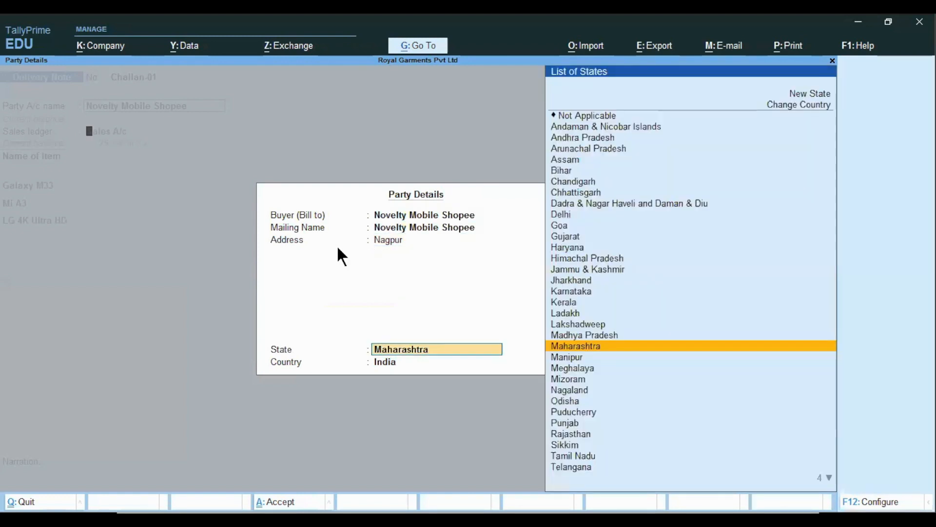
key(Return)
key(BackSpace)
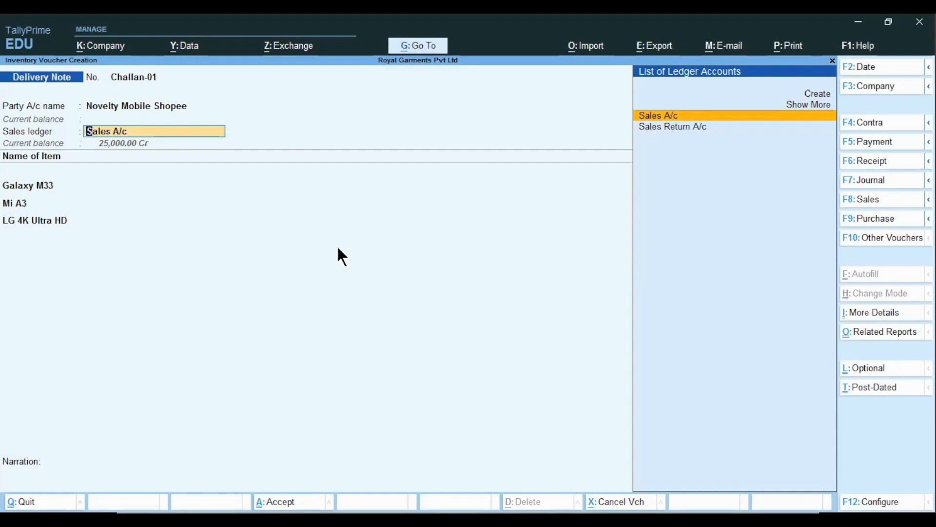
key(Return)
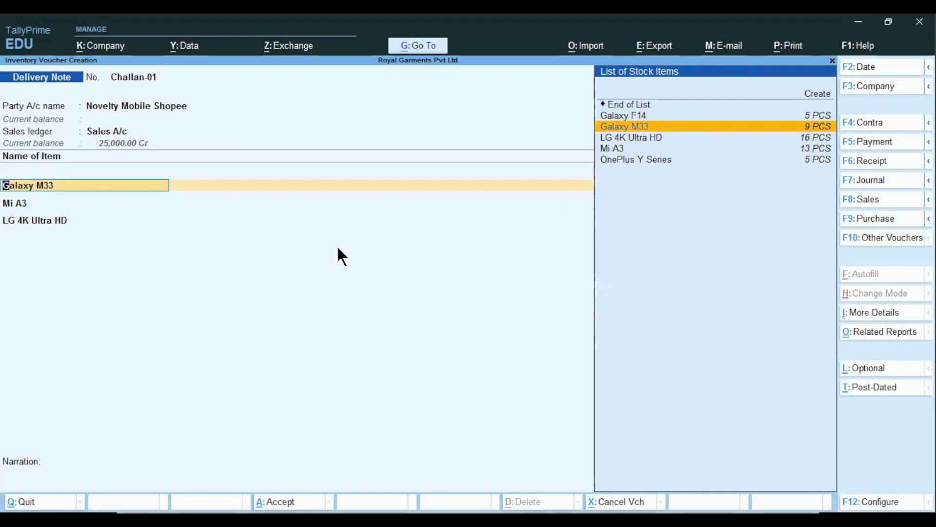
Step: Allocate the Galaxy M33 line to tracking number Challan-01 and order SO/01, keeping Shastri Road, 5 PCS and the 25,000.00 rate
key(Return)
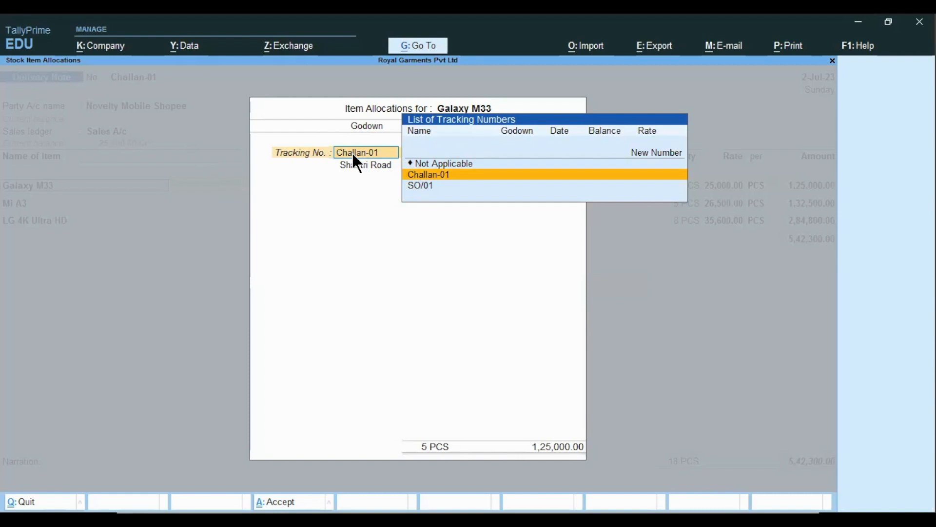
key(Return)
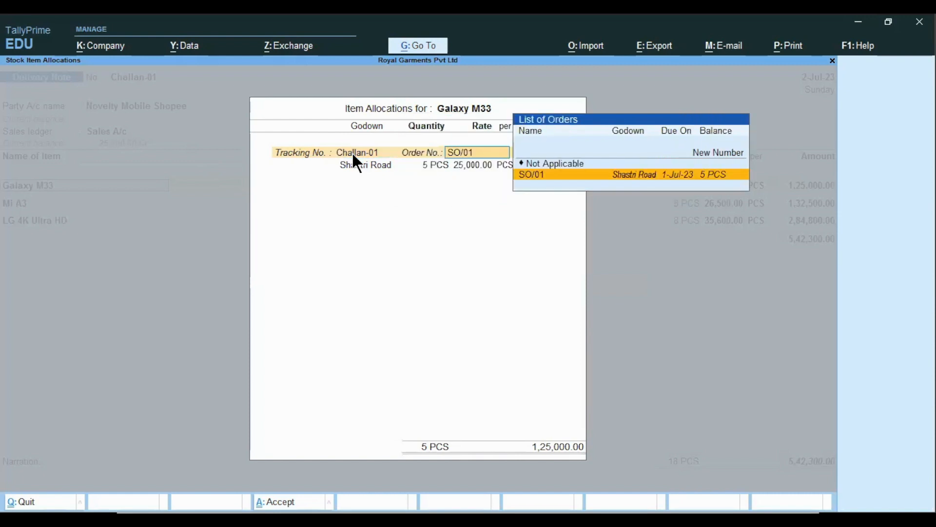
key(Return)
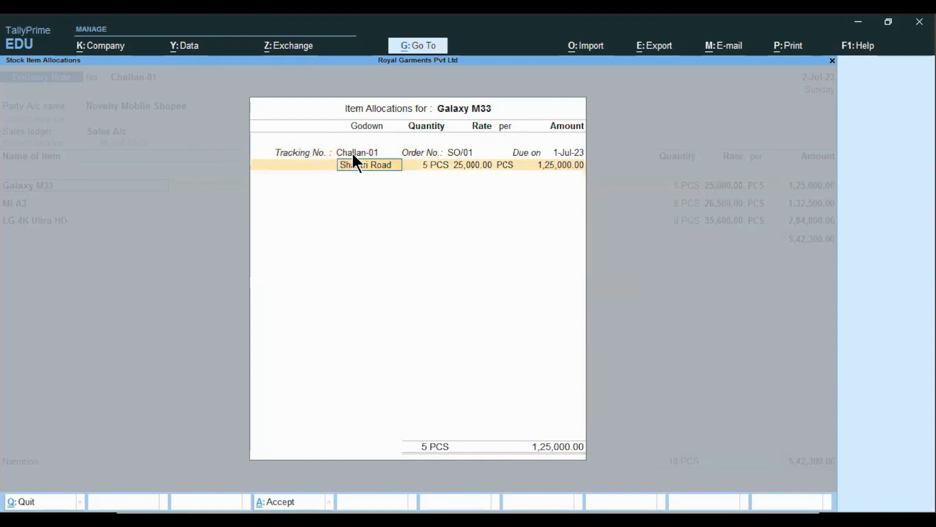
key(Return)
key(Return)
key(Return)
key(Return)
key(Return)
key(Return)
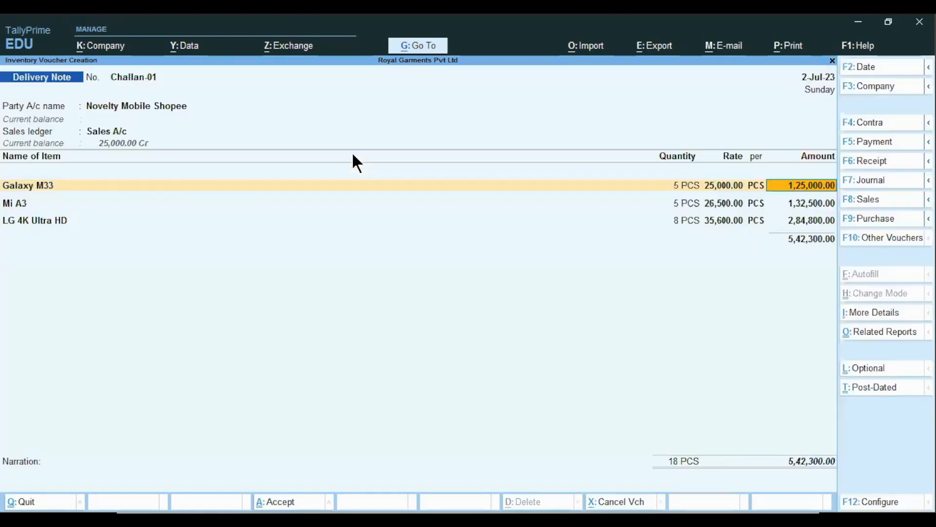
key(Return)
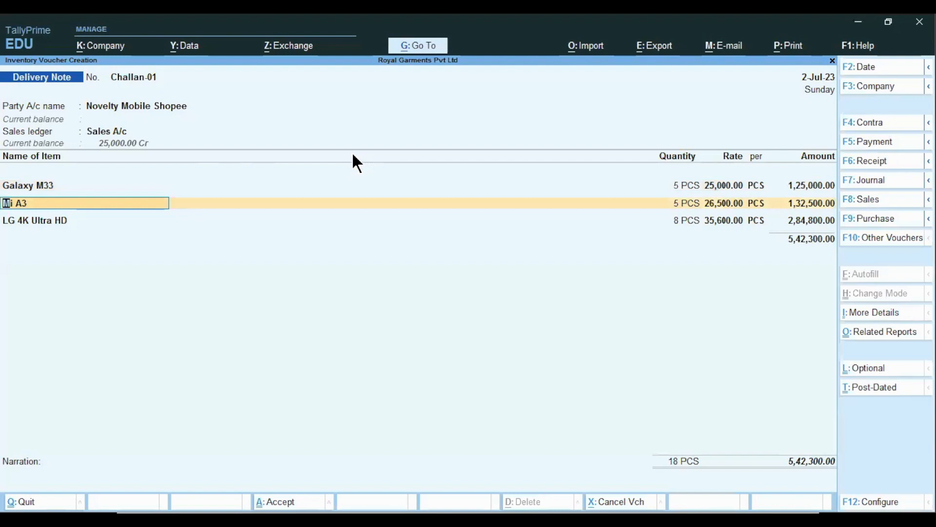
Step: Allocate the Mi A3 line to tracking number Challan-01, keeping its order details, godown, 5 PCS and the 26,500.00 rate
key(Return)
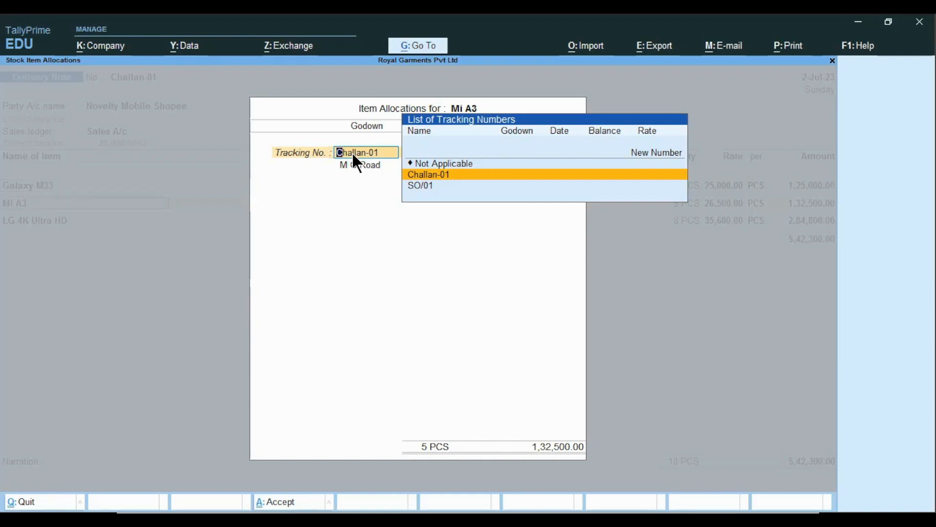
key(Return)
key(Return)
key(Return)
key(Return)
key(Return)
key(Return)
key(Return)
key(Return)
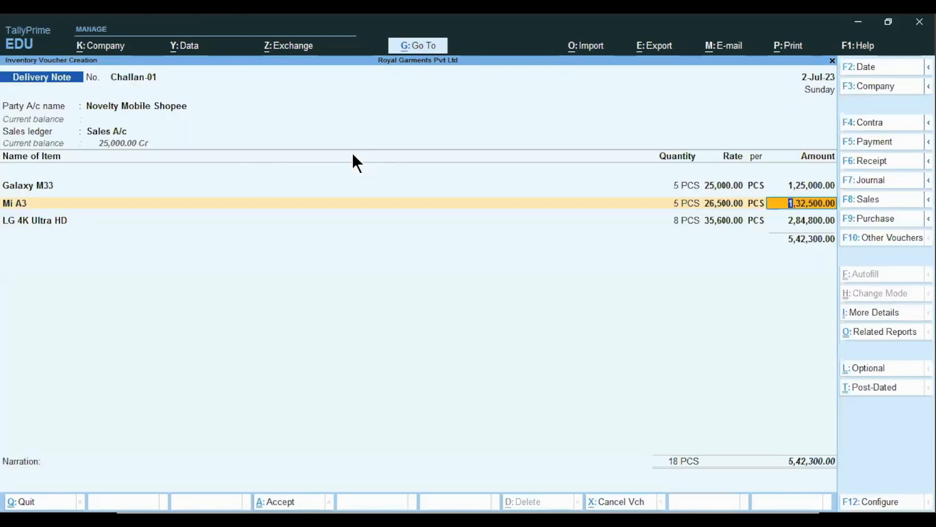
key(Return)
Step: Allocate the LG 4K Ultra HD line to Challan-01 and order SO/01, keeping Shastri Road, 8 PCS and the 35,600.00 rate
key(Return)
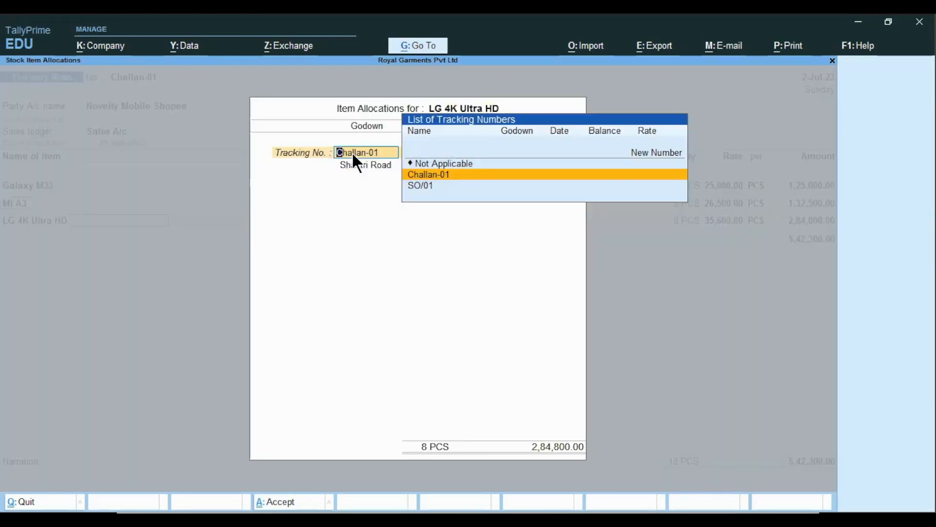
key(Return)
key(Return)
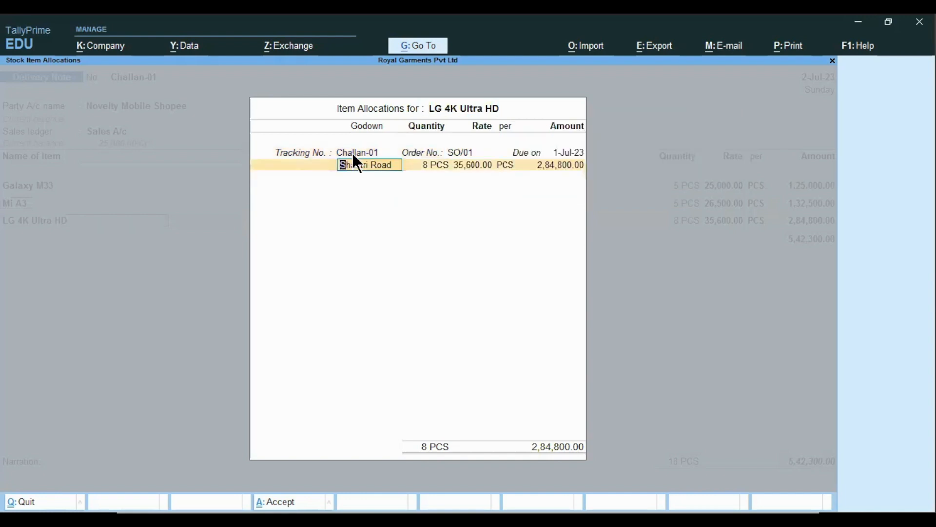
key(Return)
key(Return)
key(Return)
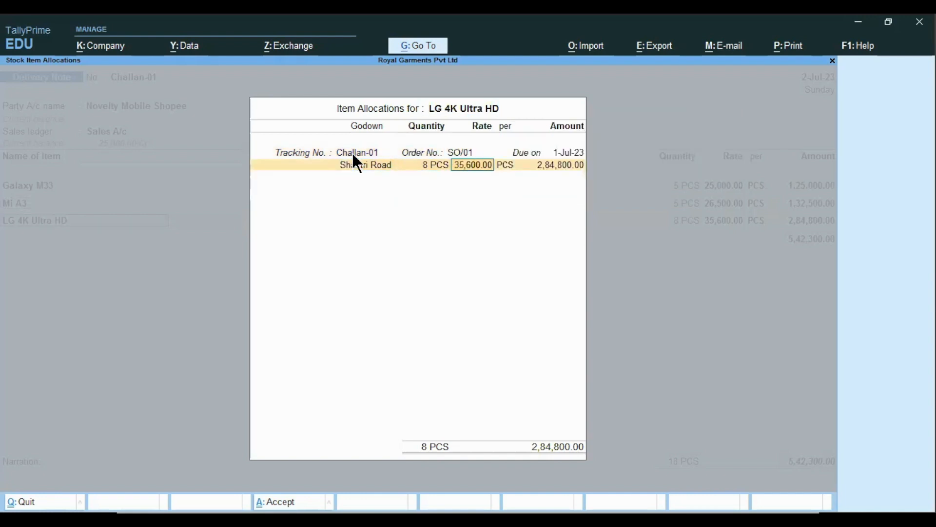
key(Return)
key(Return)
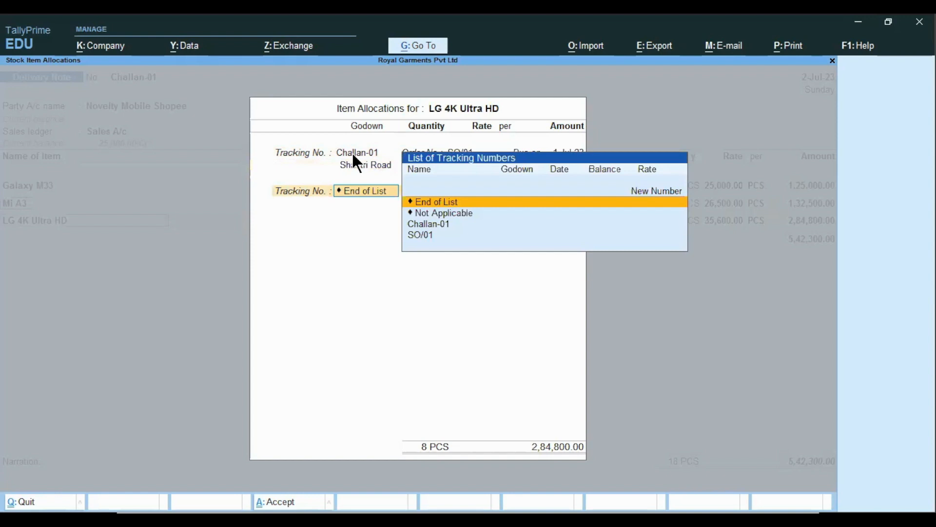
key(Return)
key(Return)
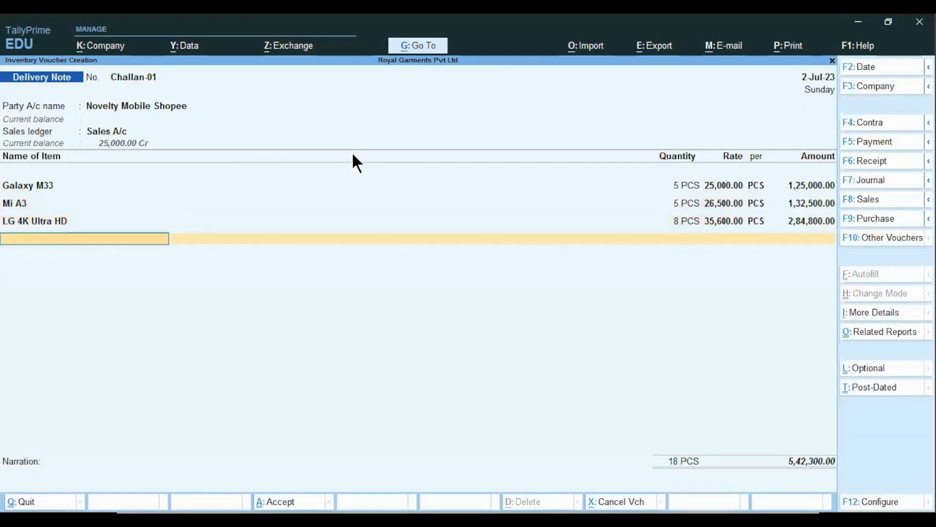
Step: End the item list, enter the narration "being goods delivered", save the delivery note and leave voucher entry
key(Return)
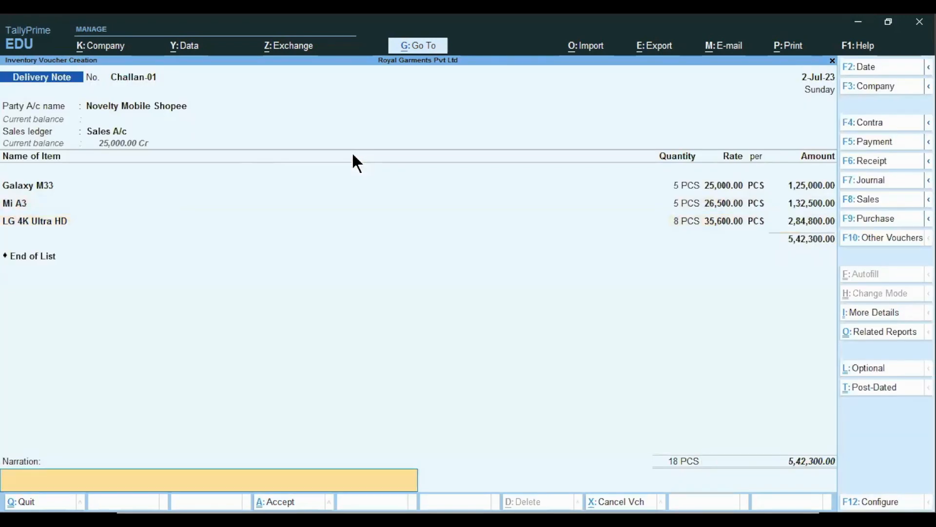
text(being goods delivered)
key(Return)
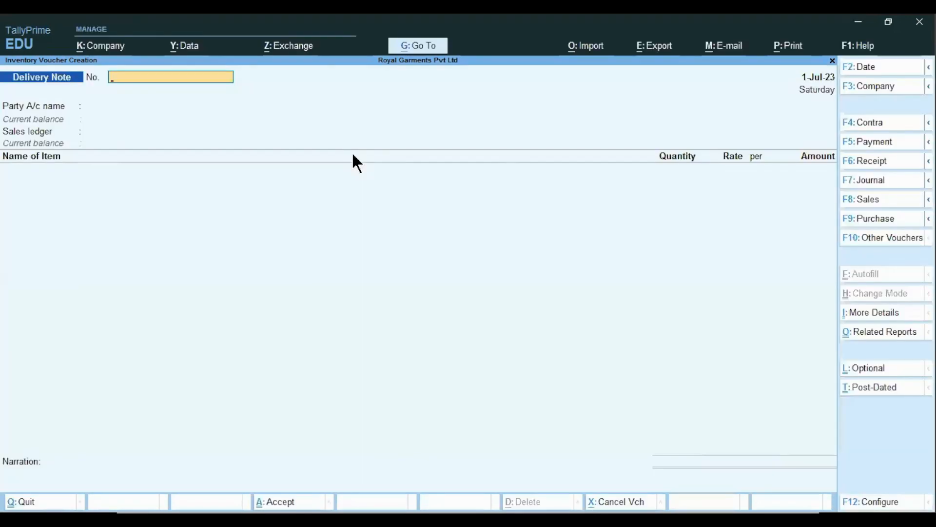
key(Escape)
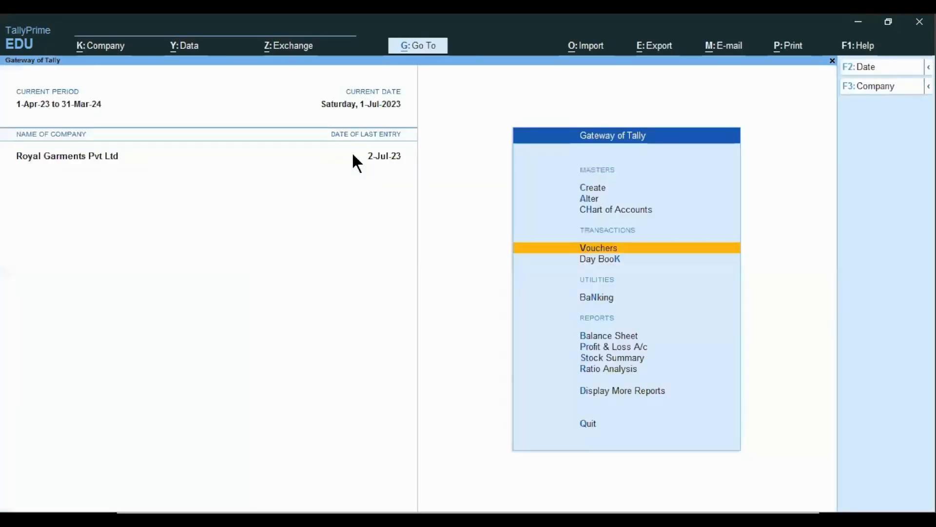
Step: Bring up the Sales Order Outstandings reports within the inventory statements
key(Down)
key(Down)
key(Down)
key(Down)
key(Down)
key(Down)
key(Down)
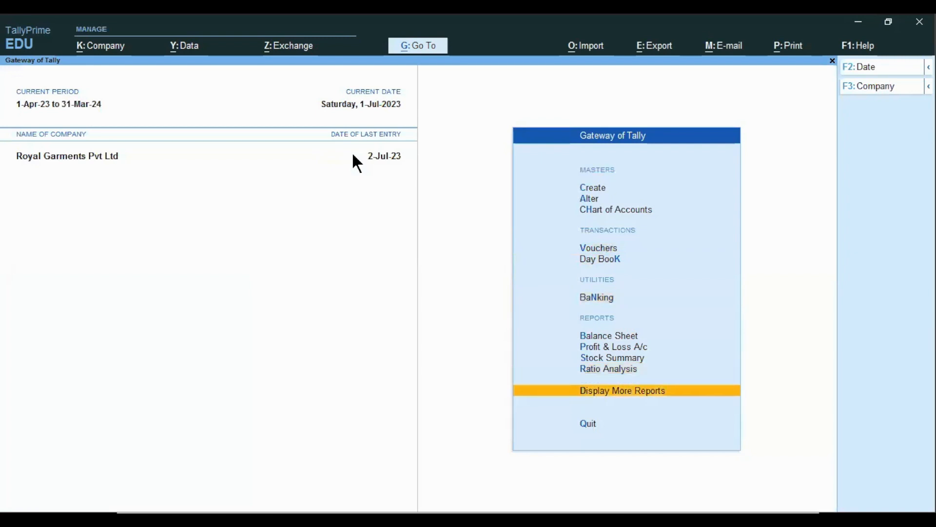
key(Return)
key(Down)
key(Down)
key(Down)
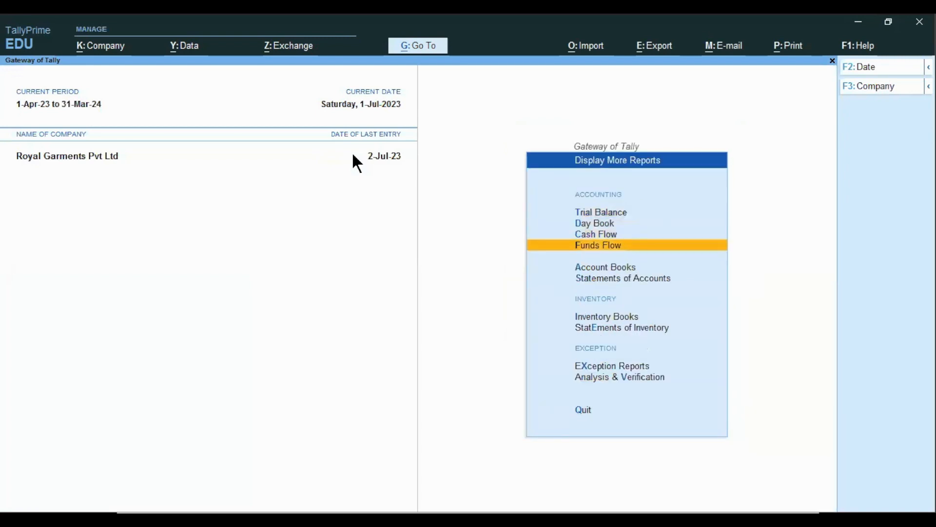
key(e)
key(Down)
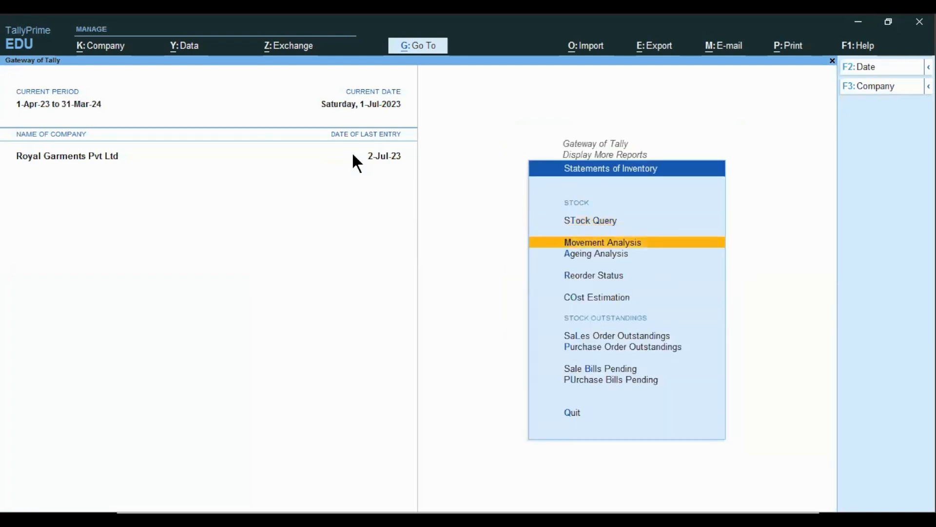
key(l)
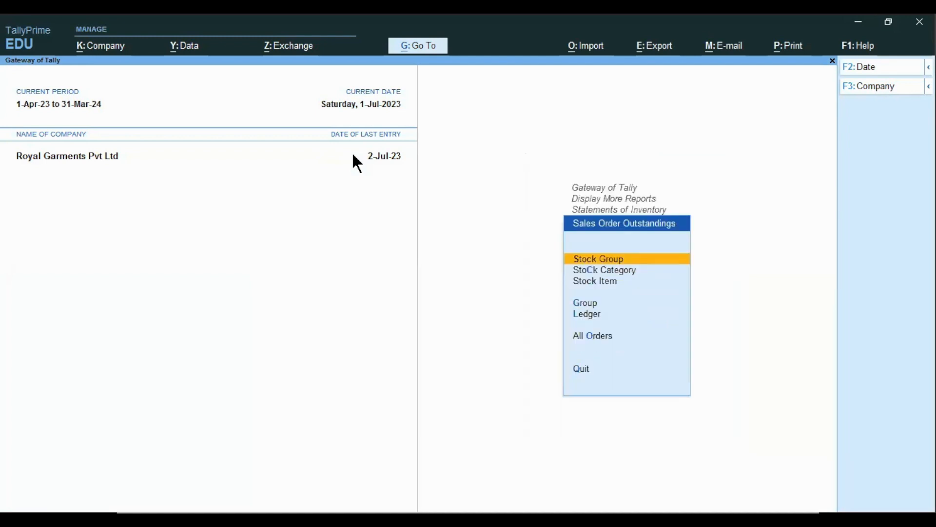
Step: Check the outstanding sales orders for the Mobile Phones stock group and close the report
key(Return)
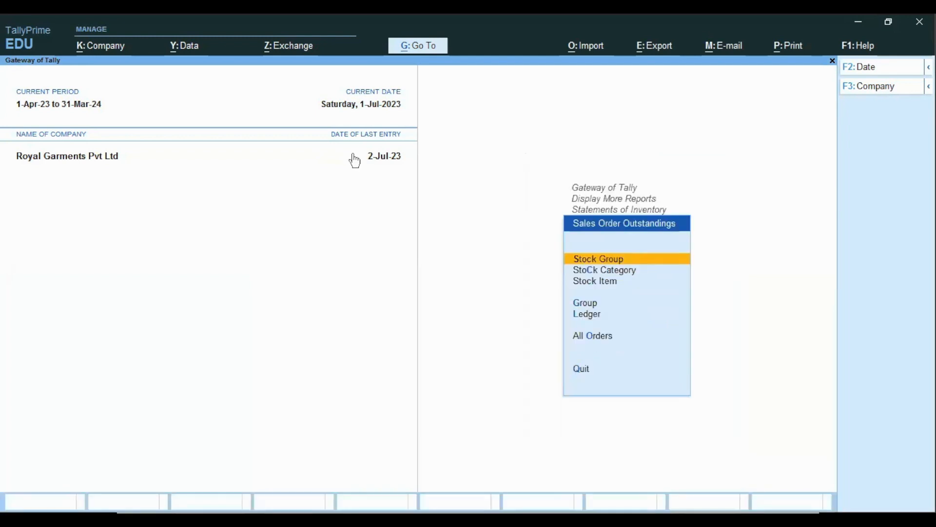
key(Down)
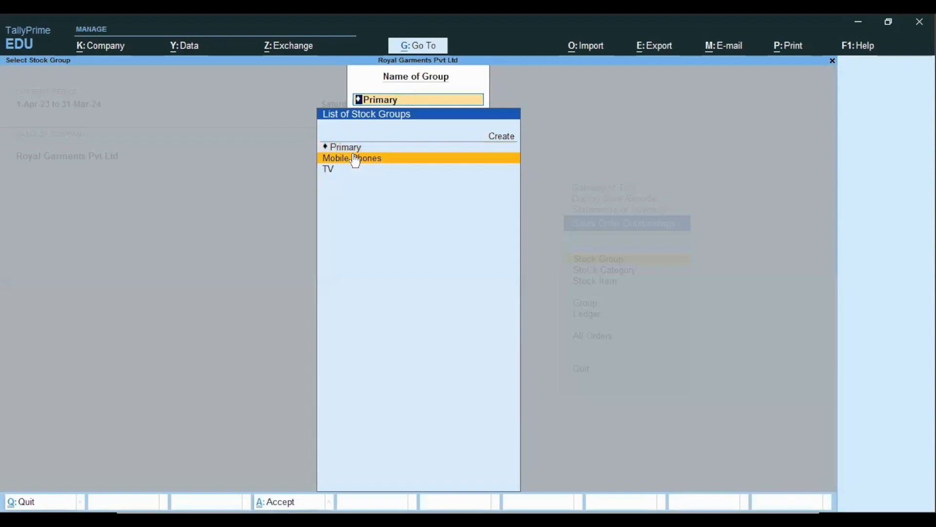
key(Return)
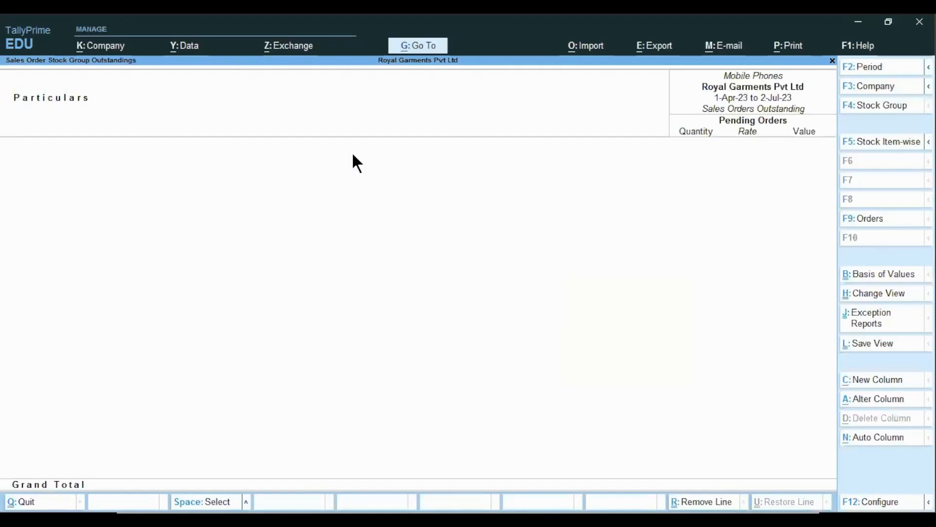
key(Escape)
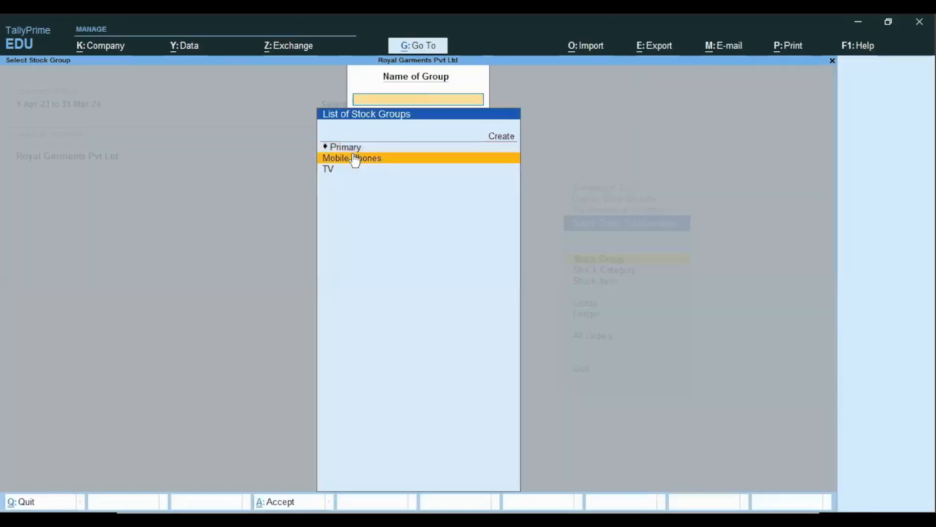
key(Escape)
Step: Check the outstanding sales orders for the Smart HD TV stock category and close the report
key(Down)
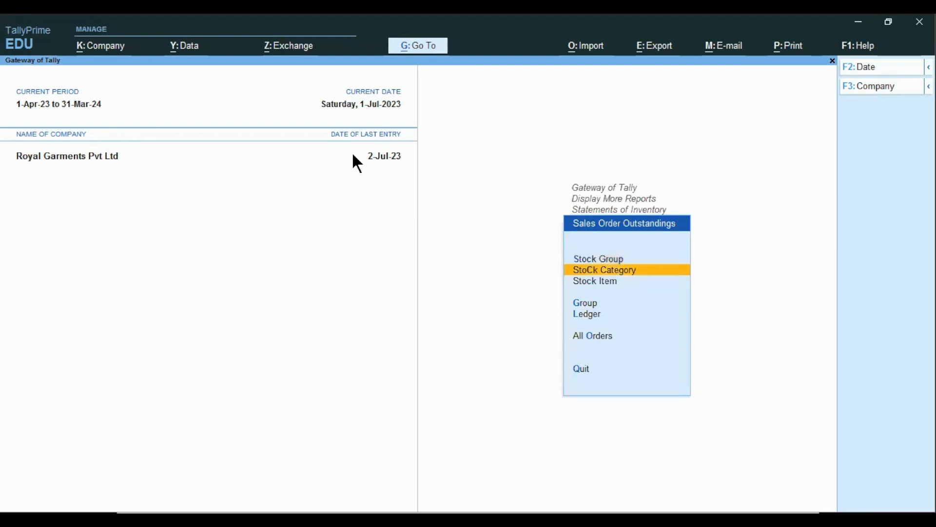
key(Return)
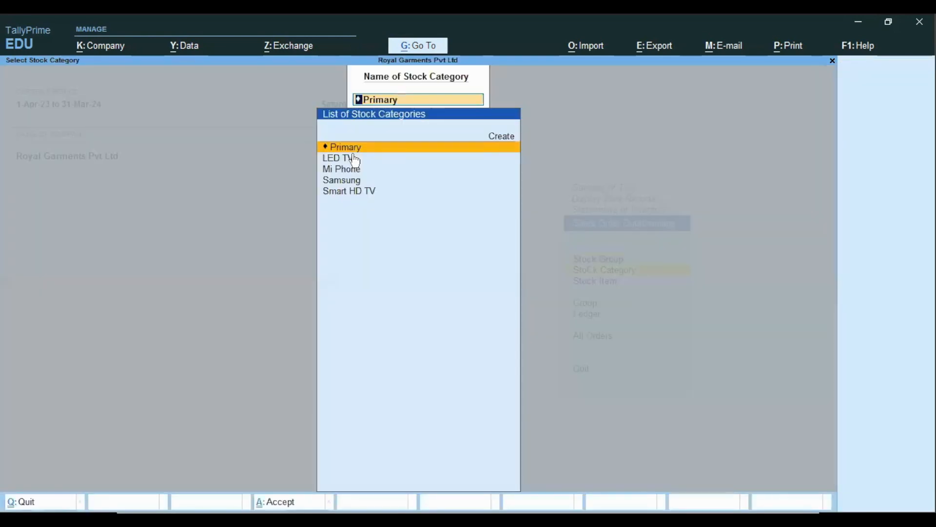
key(Down)
key(Down)
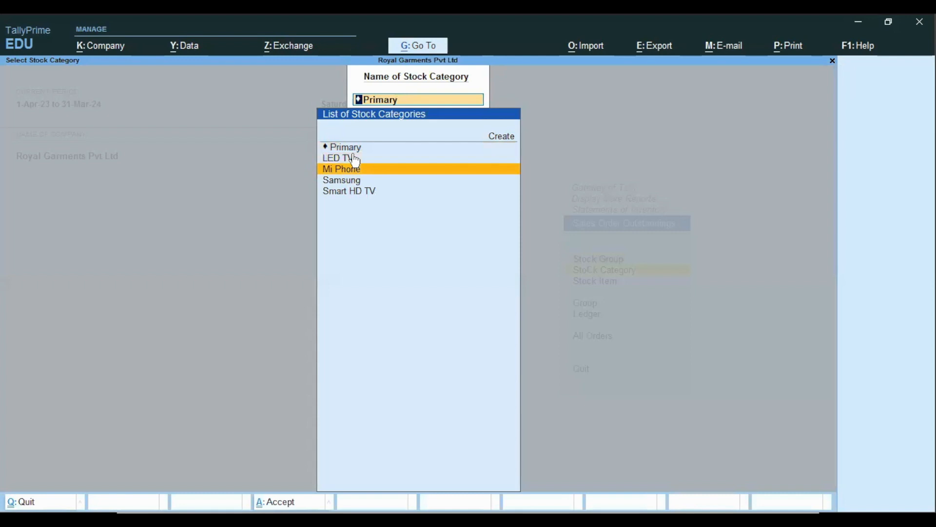
key(Down)
key(Down)
key(Return)
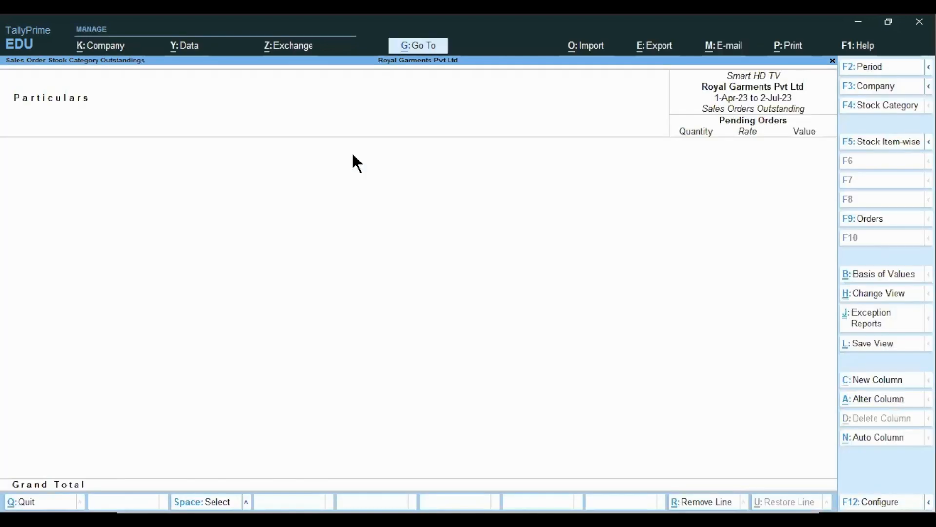
key(Escape)
key(Escape)
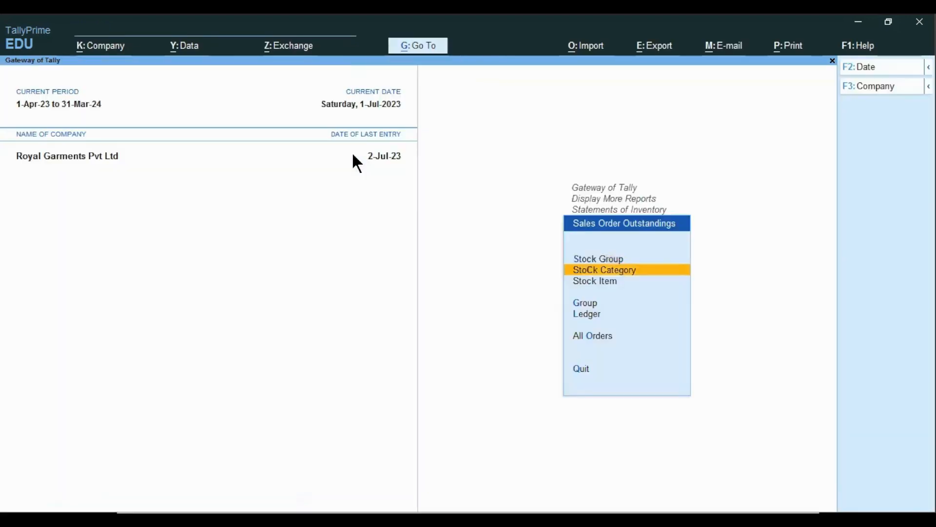
Step: Check all outstanding sales orders and return to the Gateway of Tally
key(o)
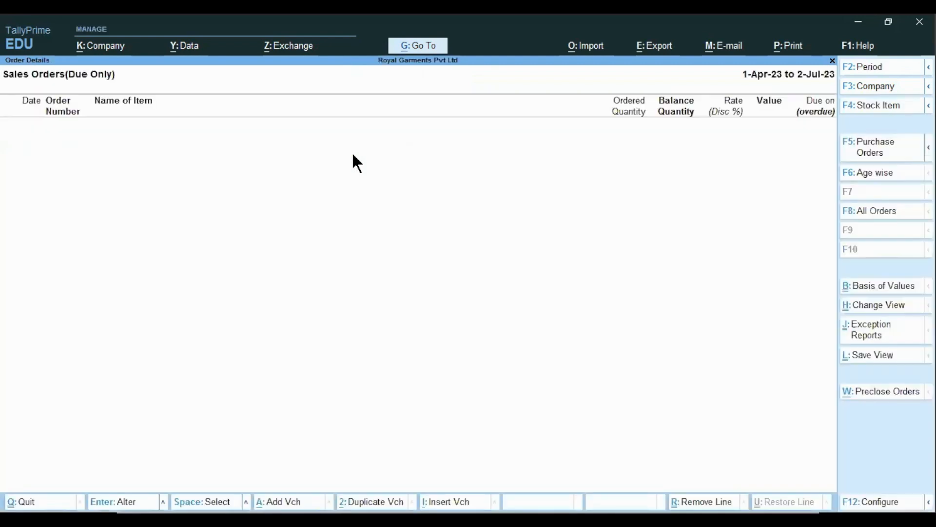
key(Escape)
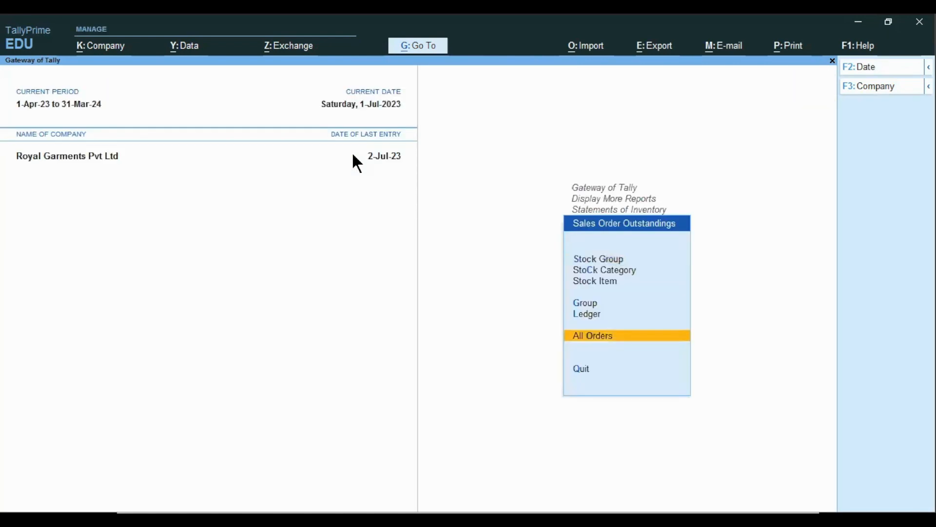
key(Escape)
key(Escape)
key(Escape)
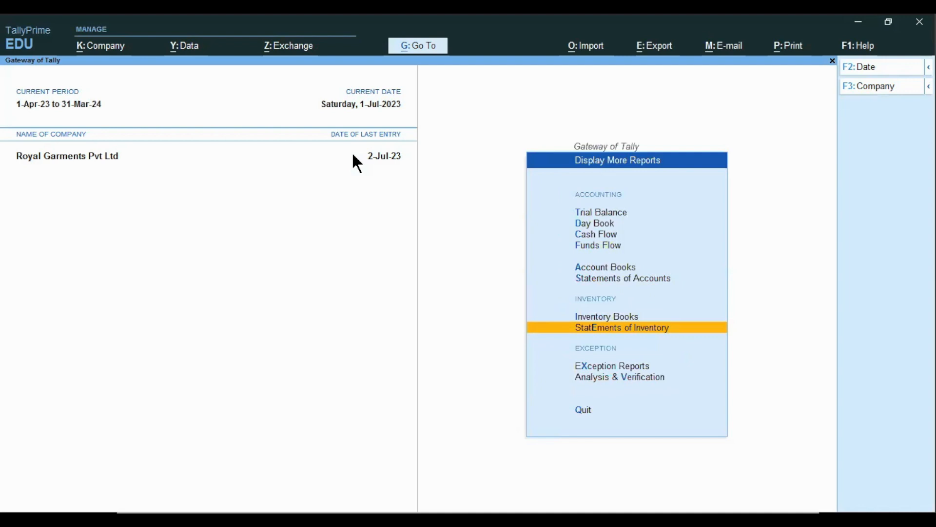
Step: View the Stock Summary and drill down into the TV group's item balances
key(Up)
key(Up)
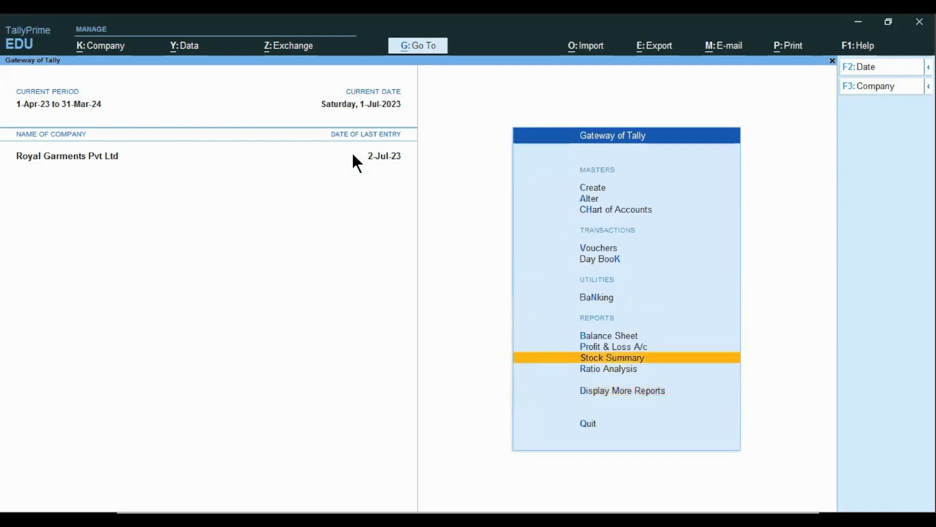
key(Return)
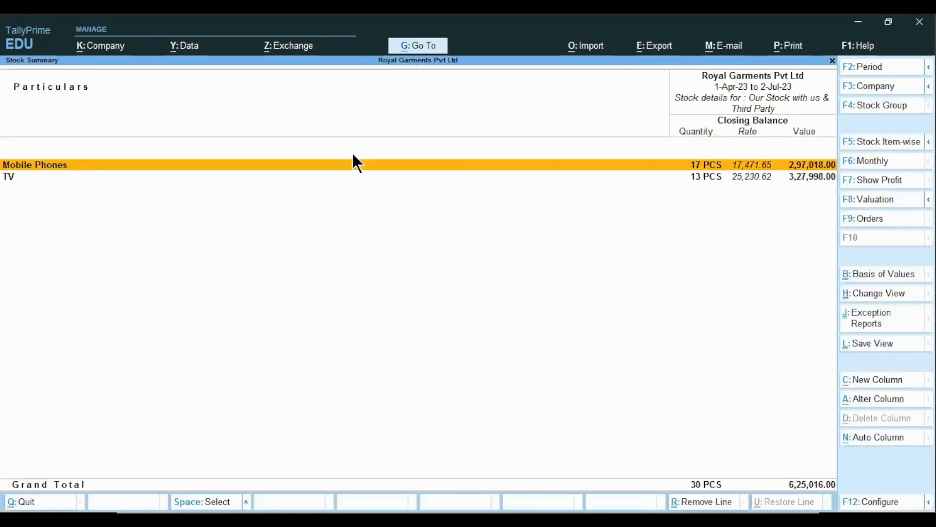
key(Down)
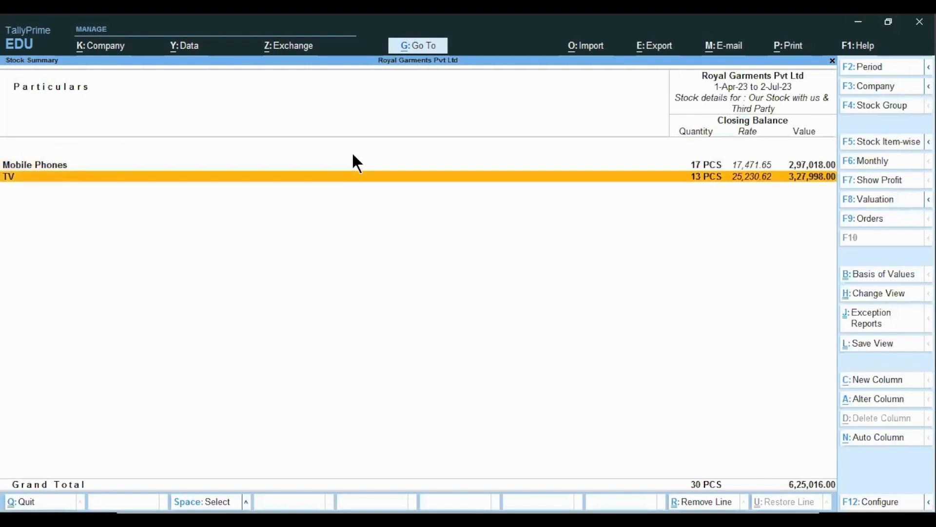
key(Return)
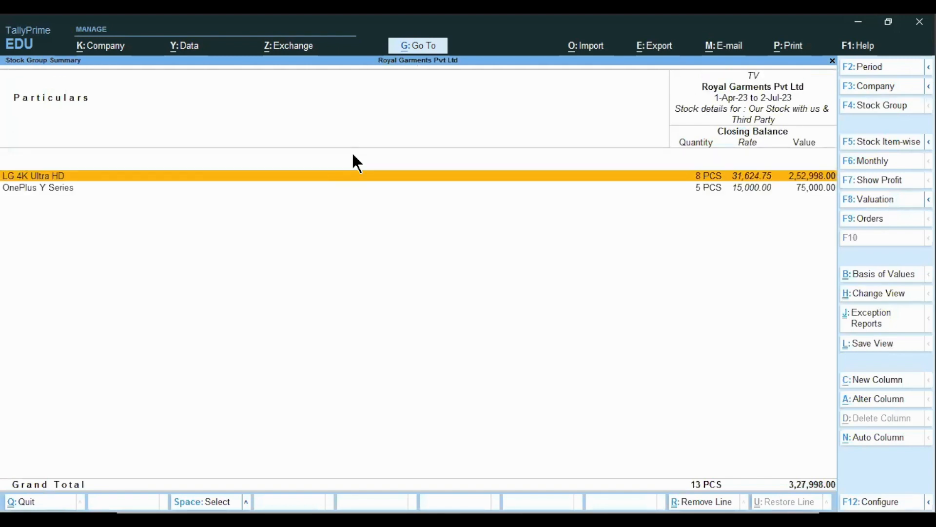
Step: View the monthly stock summary of LG 4K Ultra HD and close the stock reports
key(Return)
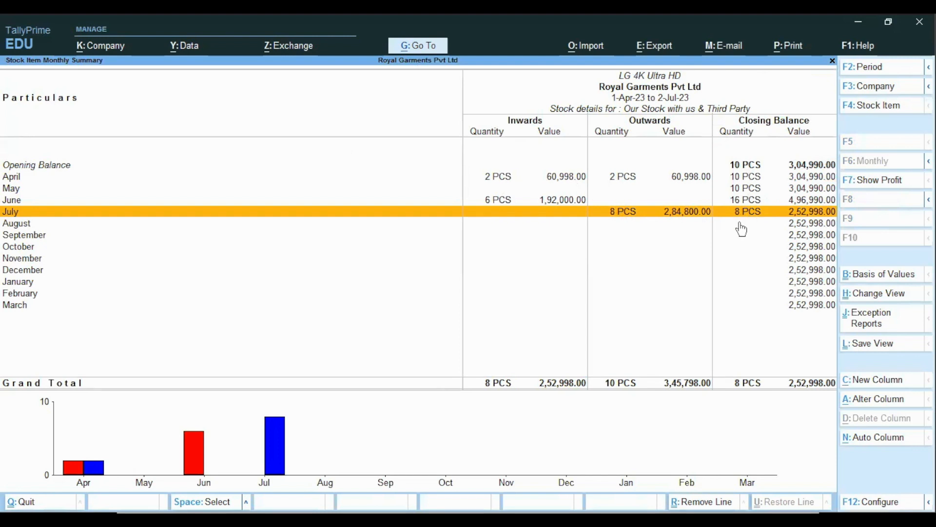
key(Escape)
key(Escape)
key(Escape)
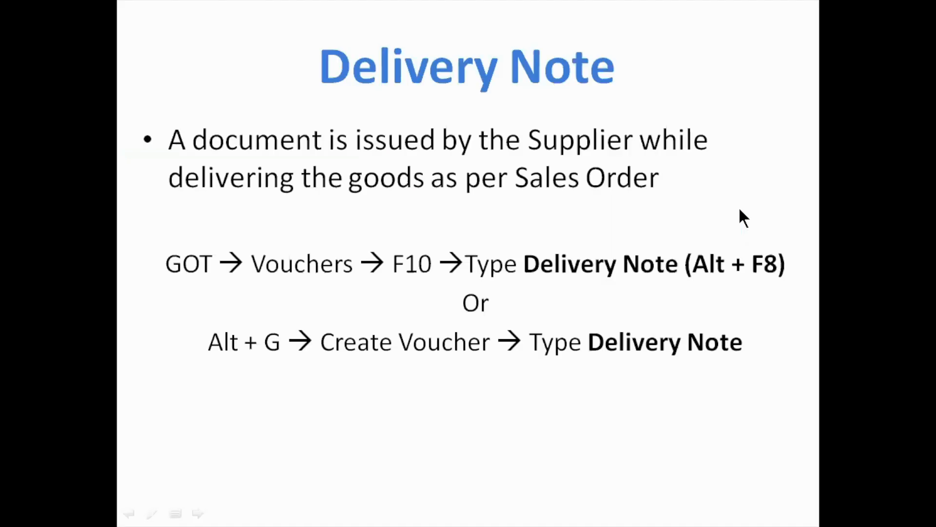
click(739, 209)
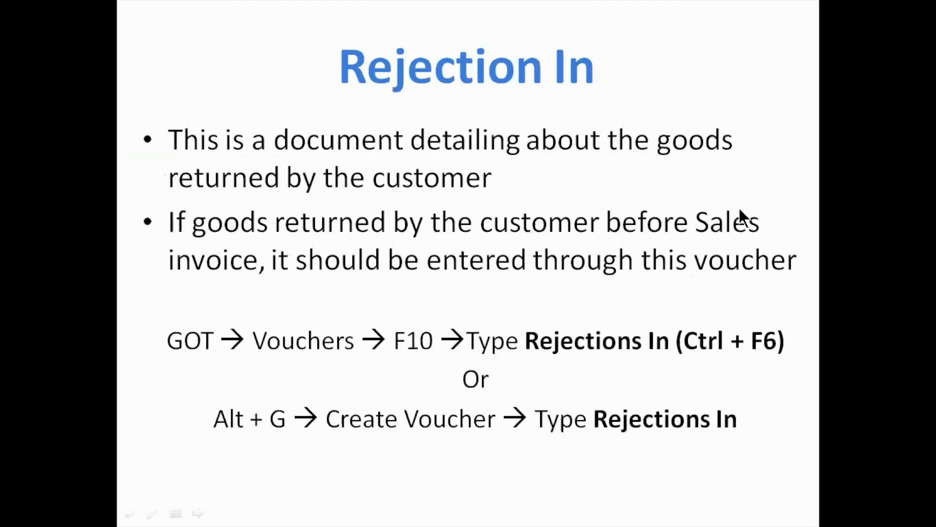
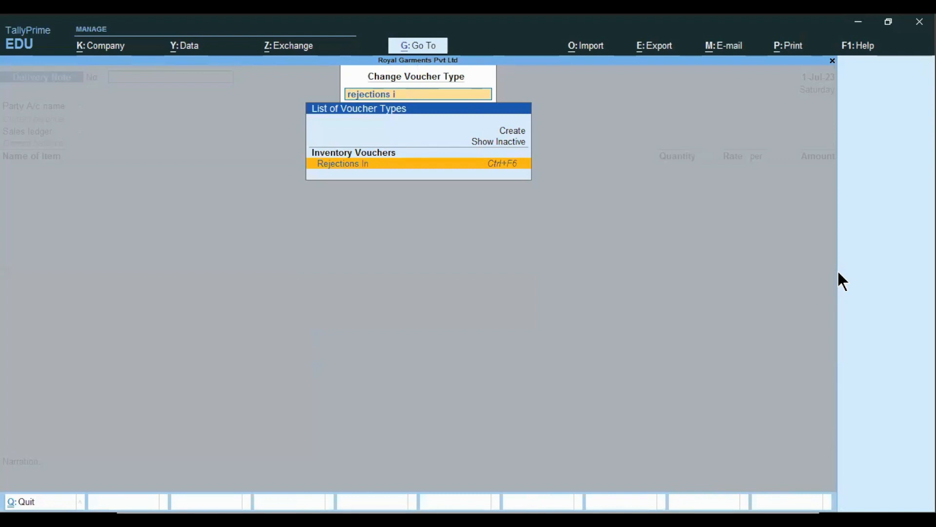
Step: Activate the Rejections In voucher type and date the new voucher 2-Jul-23
click(370, 164)
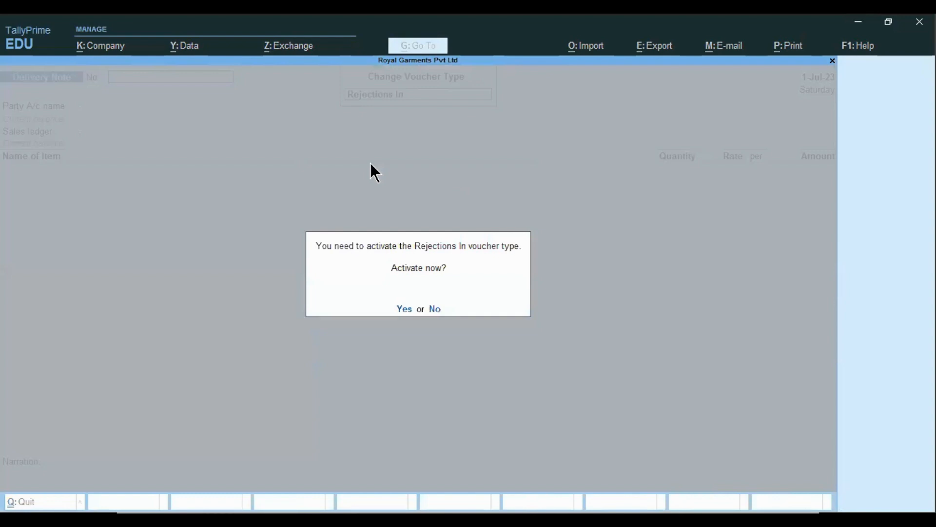
key(y)
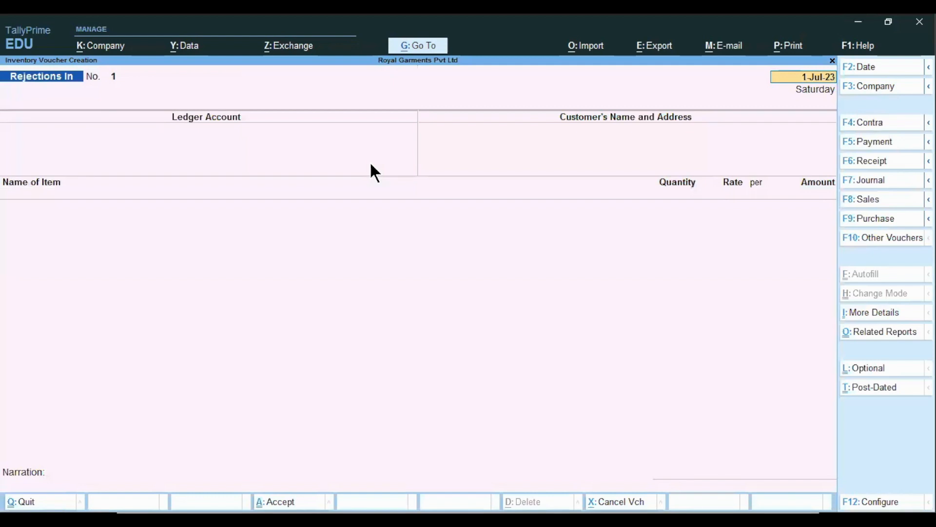
text(2.7)
key(Return)
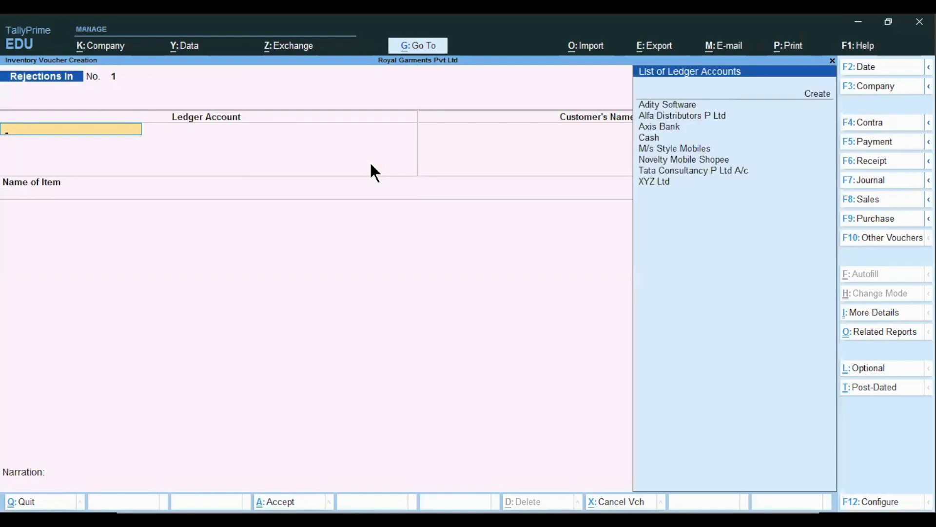
Step: Choose Novelty Mobile Shopee as the ledger account and accept its customer name and address
key(Down)
key(Down)
key(Down)
key(Down)
key(Down)
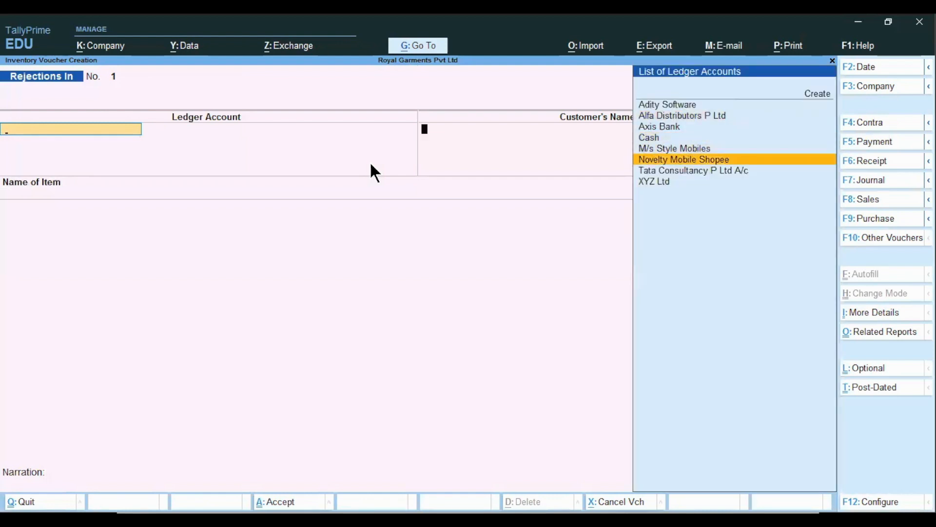
key(Return)
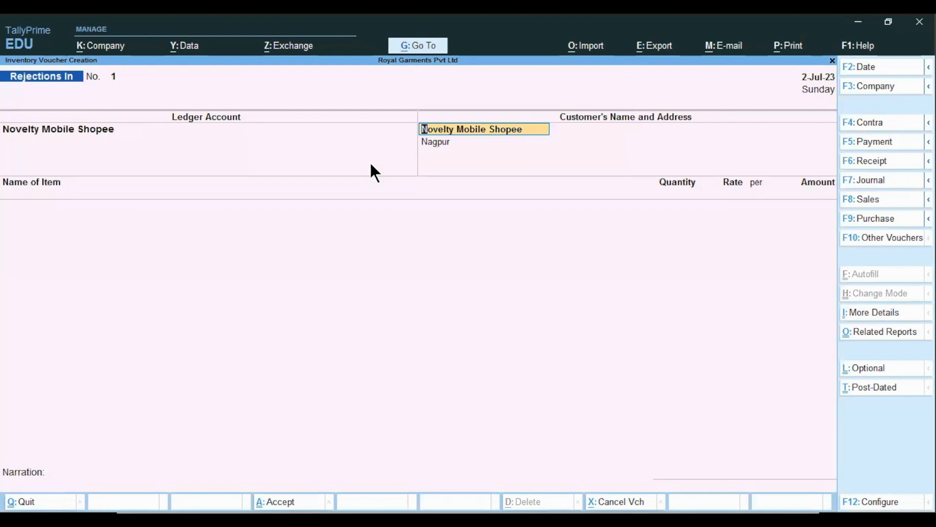
key(Return)
key(Return)
key(Return)
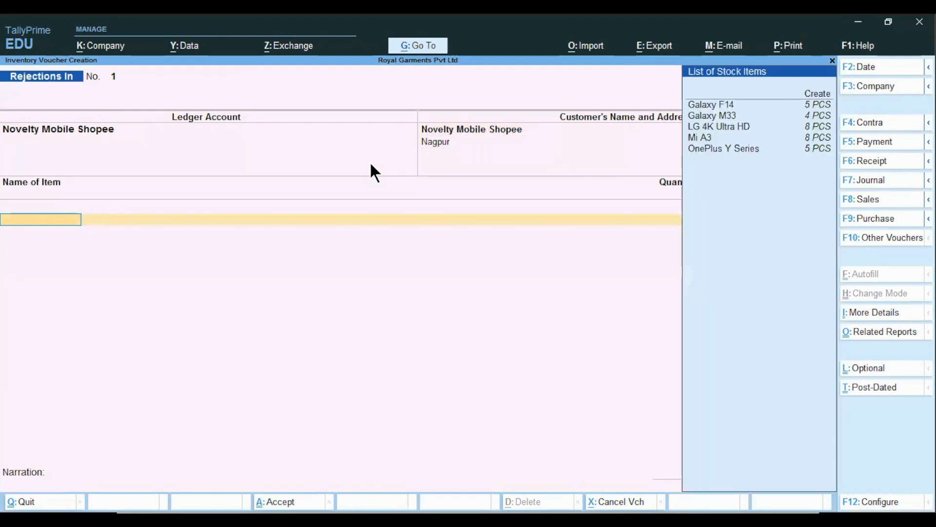
Step: Add LG 4K Ultra HD as the returned item and allocate it to tracking number Challan-01
key(Down)
key(Down)
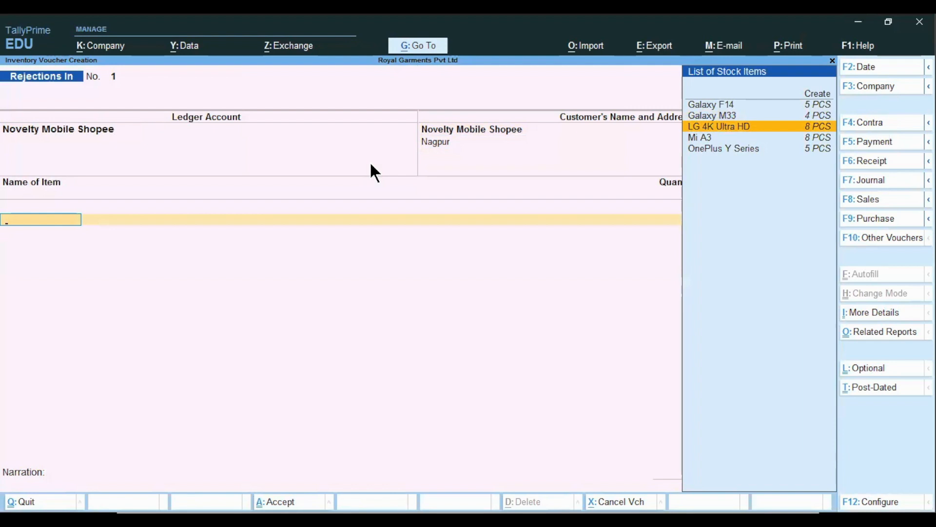
key(Return)
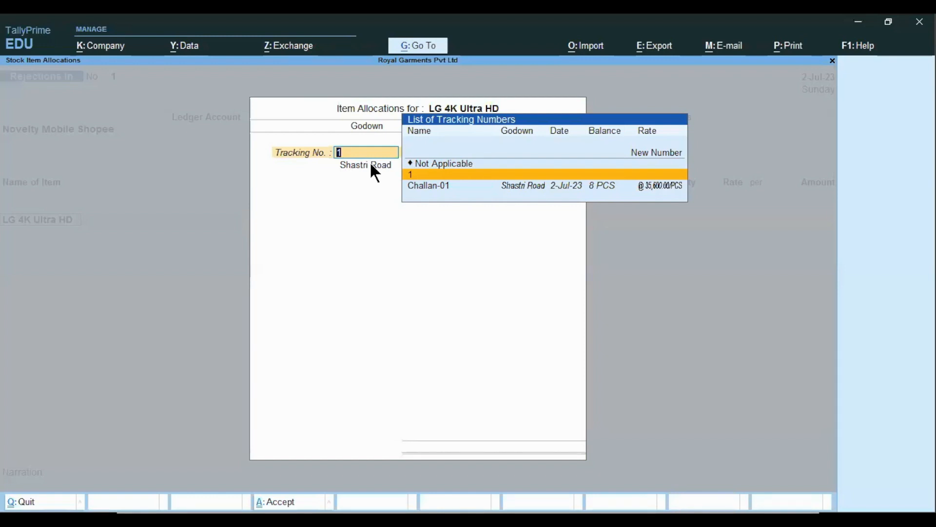
key(Down)
key(Return)
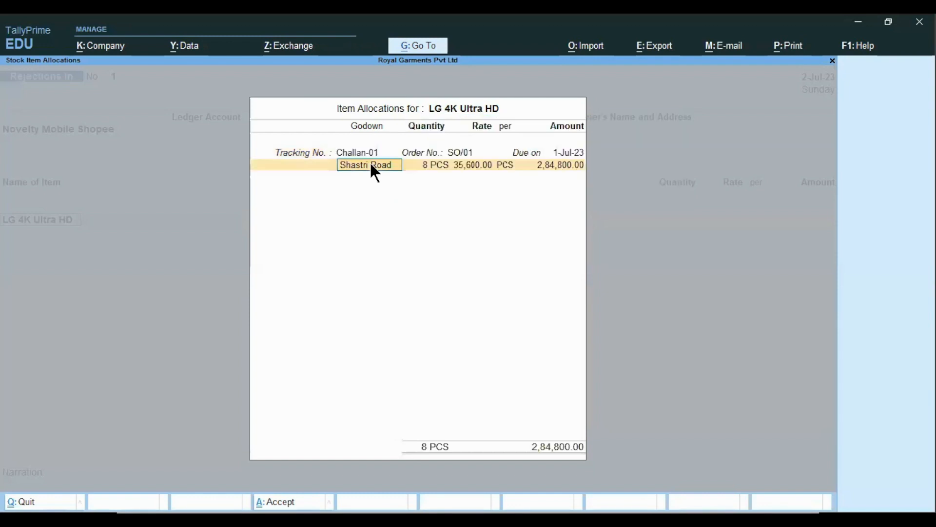
Step: Set the rejected quantity to 3 PCS in the Shastri Road godown, keep the 35,600.00 rate and finish the item list
key(Return)
text(3)
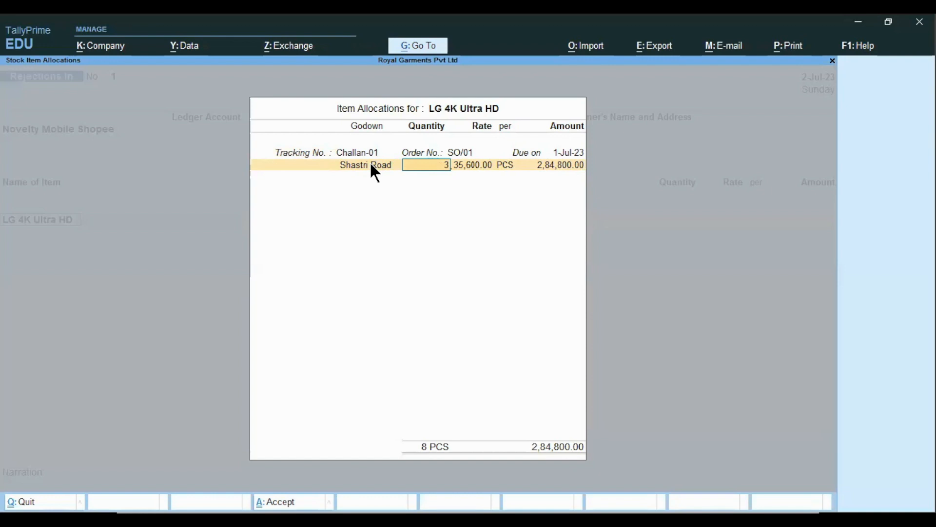
key(Return)
key(Return)
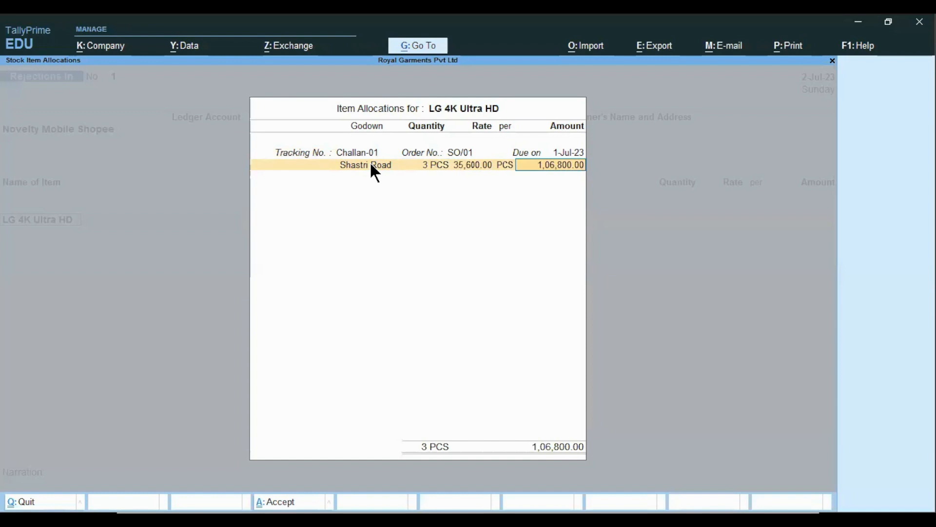
key(Return)
key(Return)
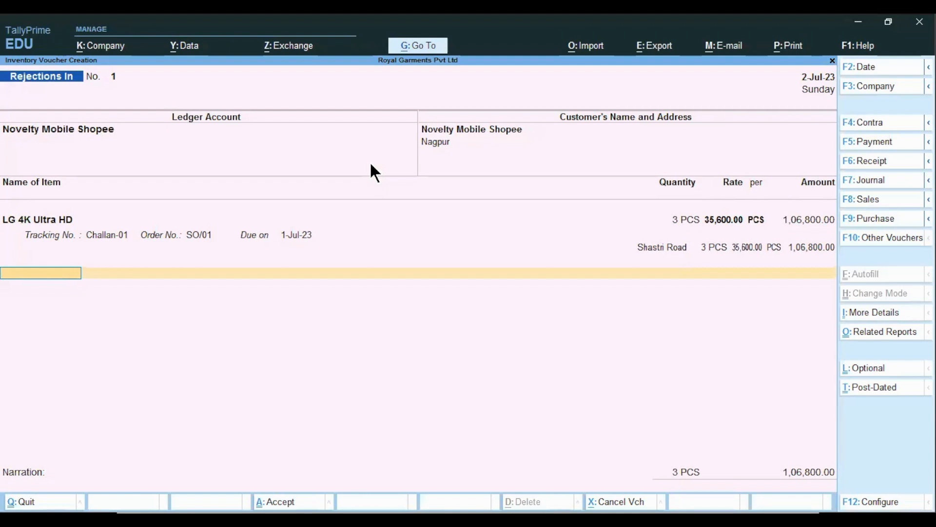
key(Return)
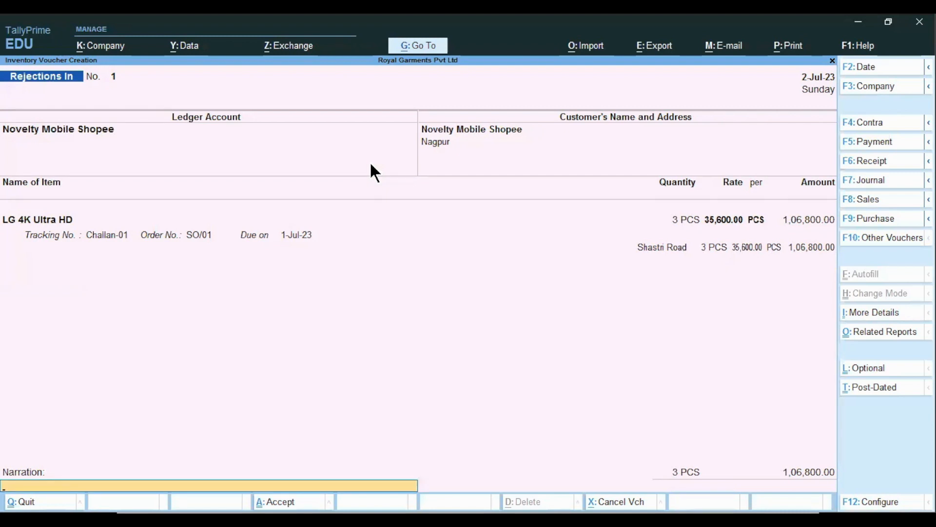
Step: Enter the narration "being stock item rejected by the customer" and save the Rejections In voucher
text(being stock ite)
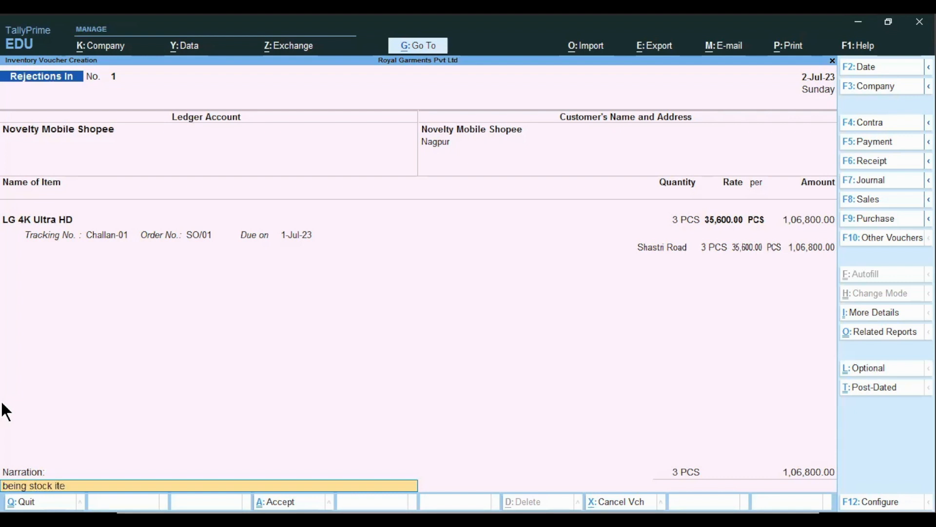
text(m rejected by)
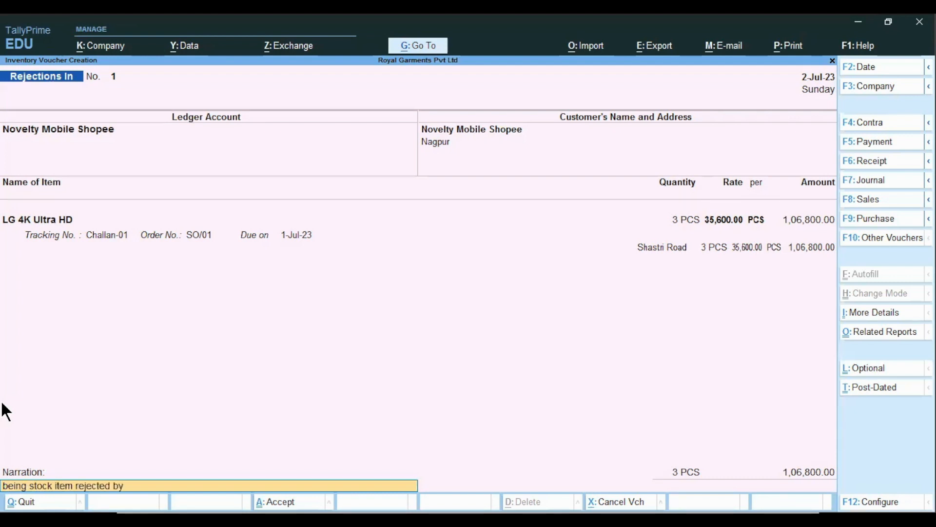
text( the customer)
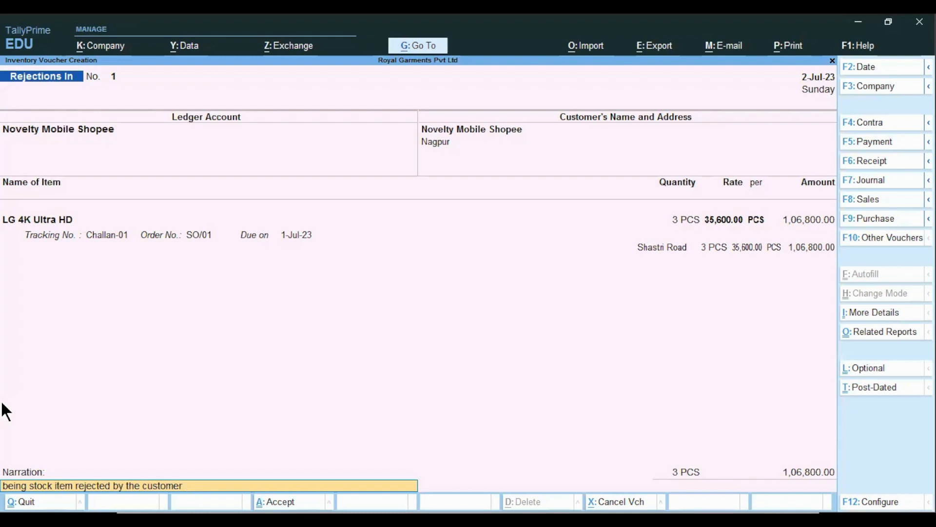
key(Return)
key(Return)
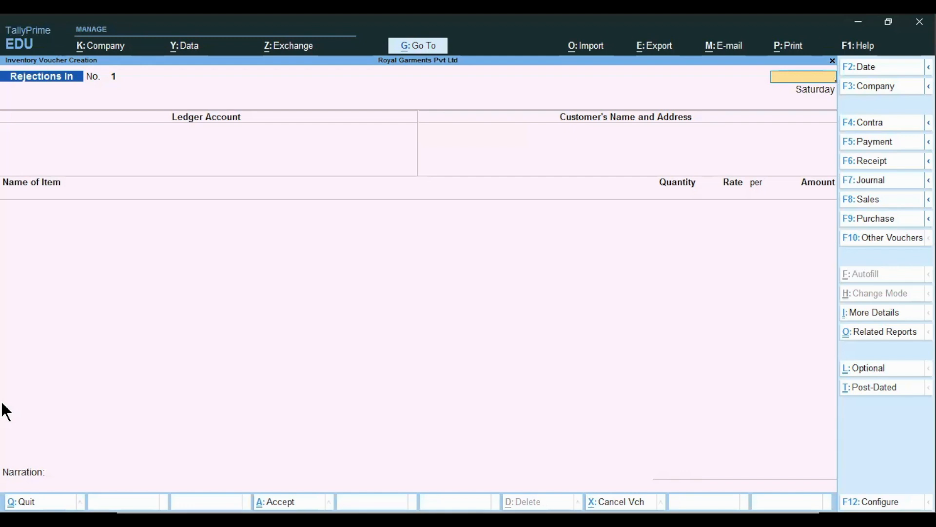
Step: Leave voucher entry and open the Stock Summary from the Gateway of Tally
key(Escape)
key(Return)
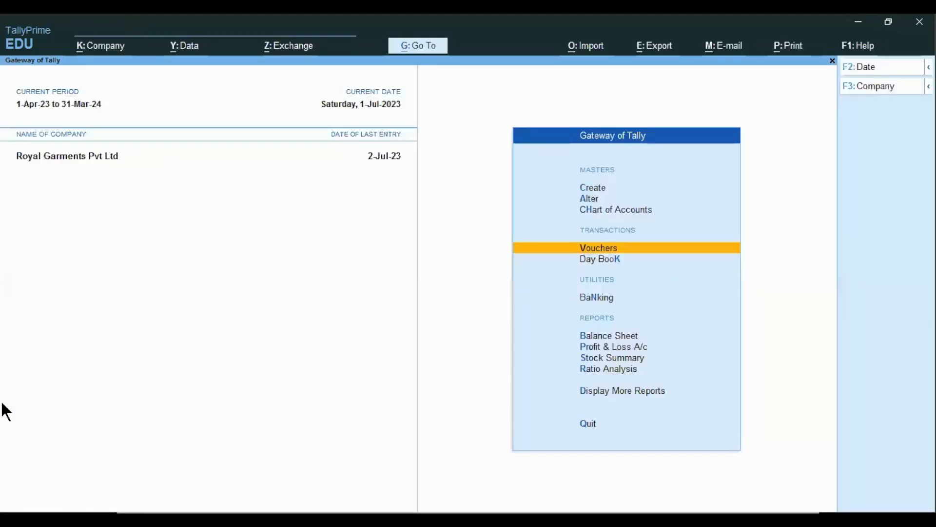
key(Down)
key(Down)
key(Down)
key(Down)
key(Down)
key(Return)
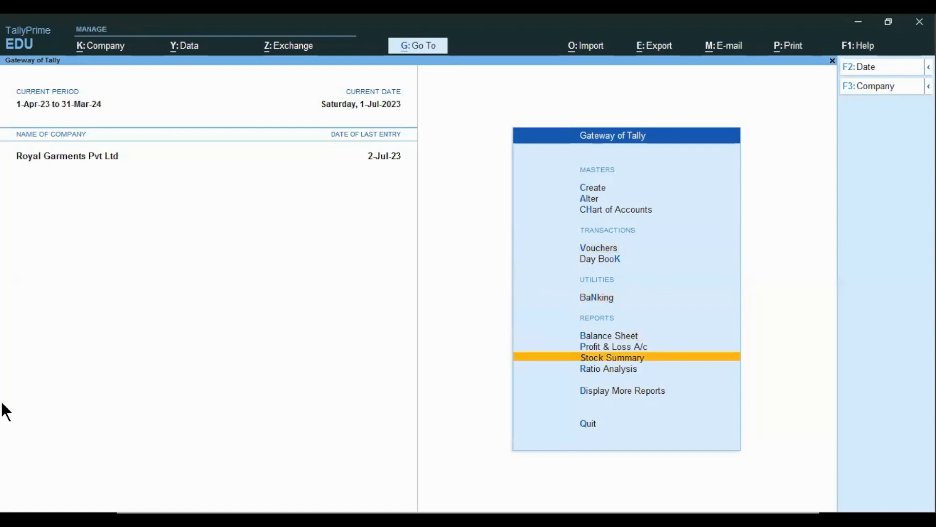
Step: Drill down through the TV group into LG 4K Ultra HD and its July stock vouchers
key(Down)
key(Return)
key(Down)
key(Up)
key(Return)
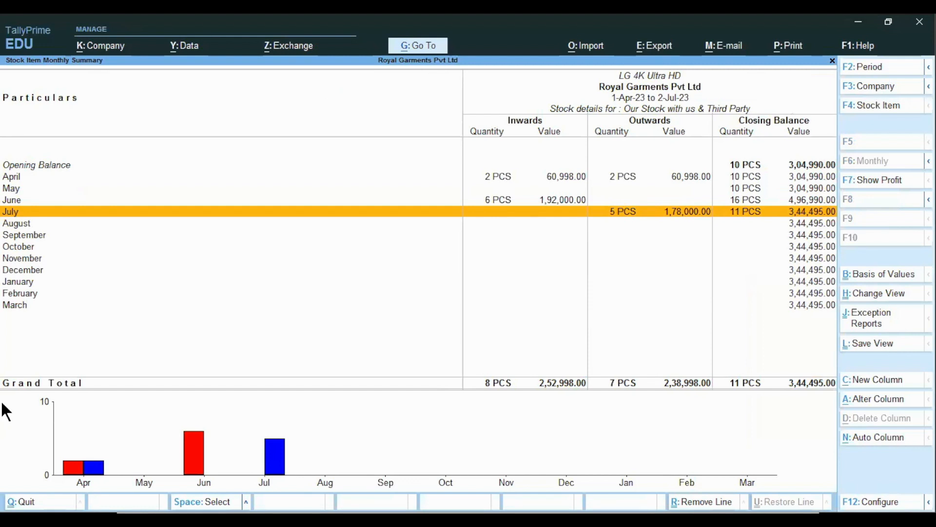
key(Return)
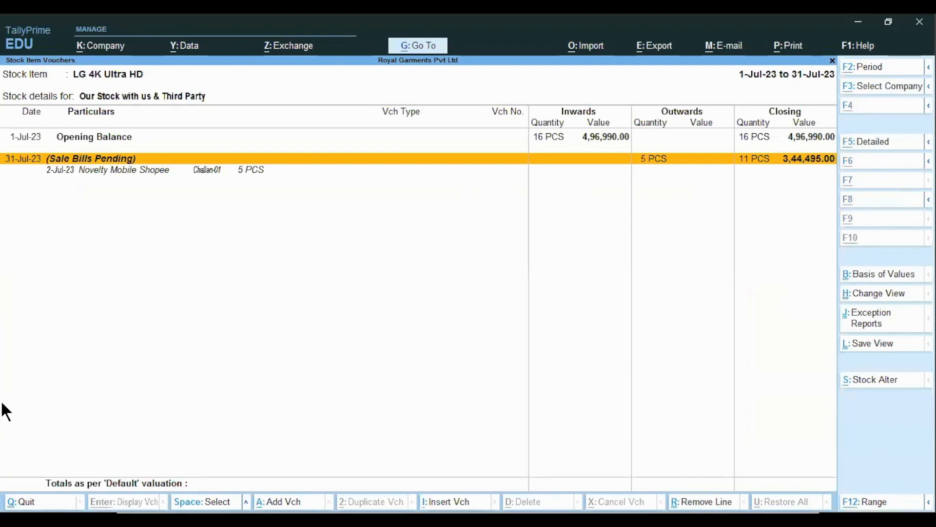
Step: Change the LG 4K Ultra HD voucher report's period to 1-Apr-23 to 2-Jul-23
key(F2)
key(BackSpace)
key(Return)
key(Return)
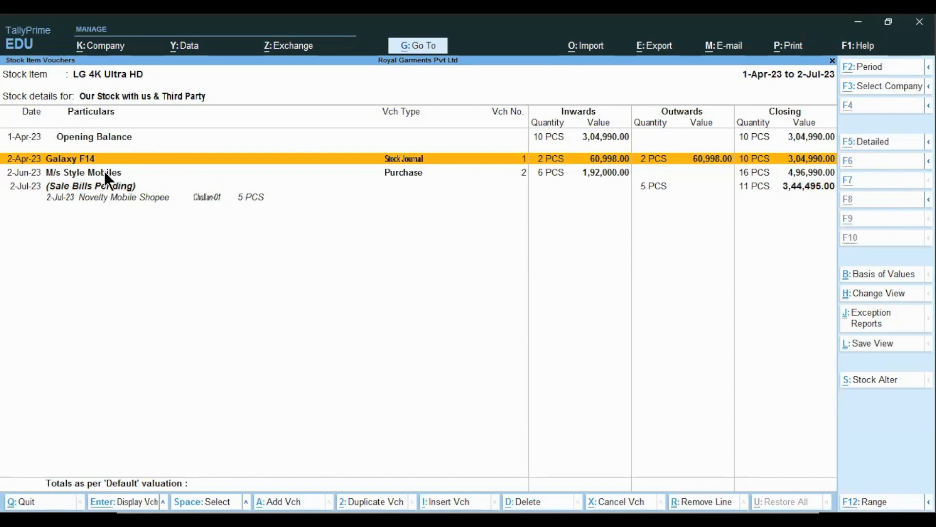
Step: Set the LG 4K Ultra HD voucher report's period to 1-Jul-23 to 2-Jul-23
key(alt+F2)
text(1.7)
key(Return)
key(Return)
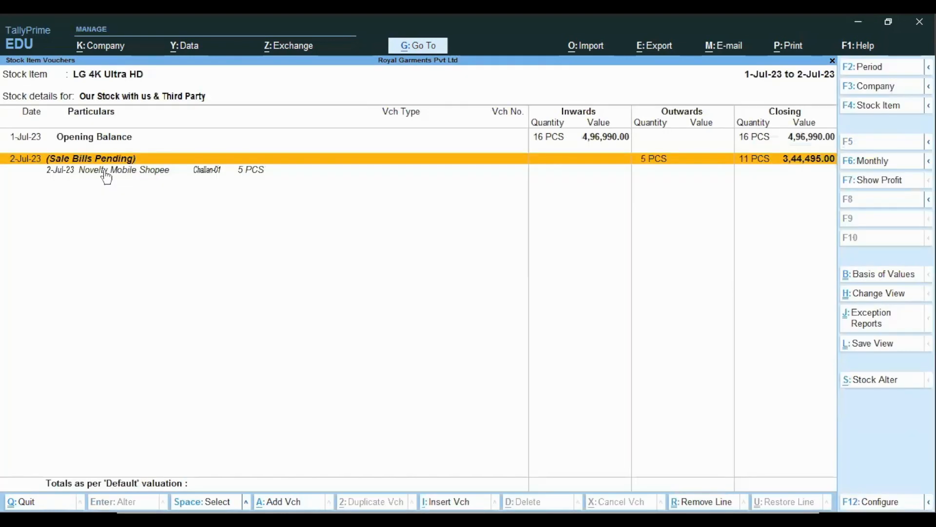
Step: Examine the pending sales bill for Challan-01 with its voucher details expanded, and return to the Gateway of Tally
click(316, 160)
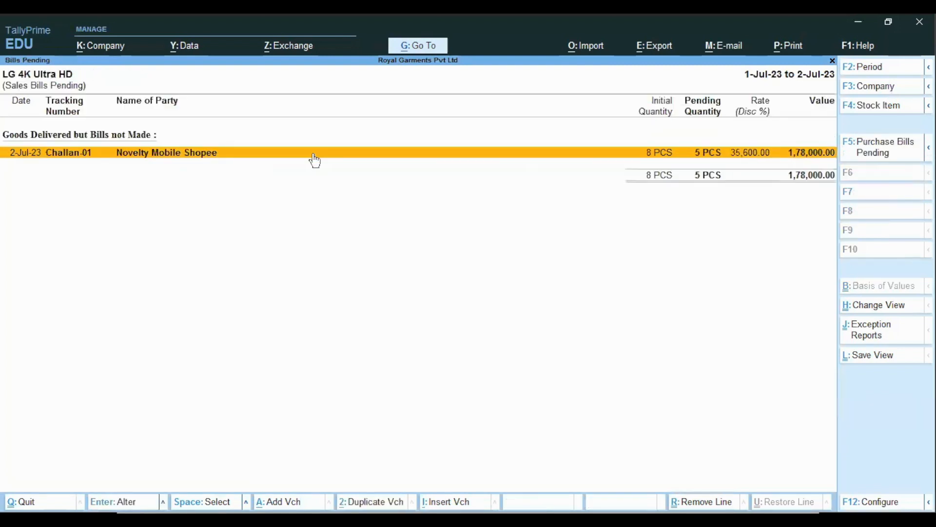
key(shift+Return)
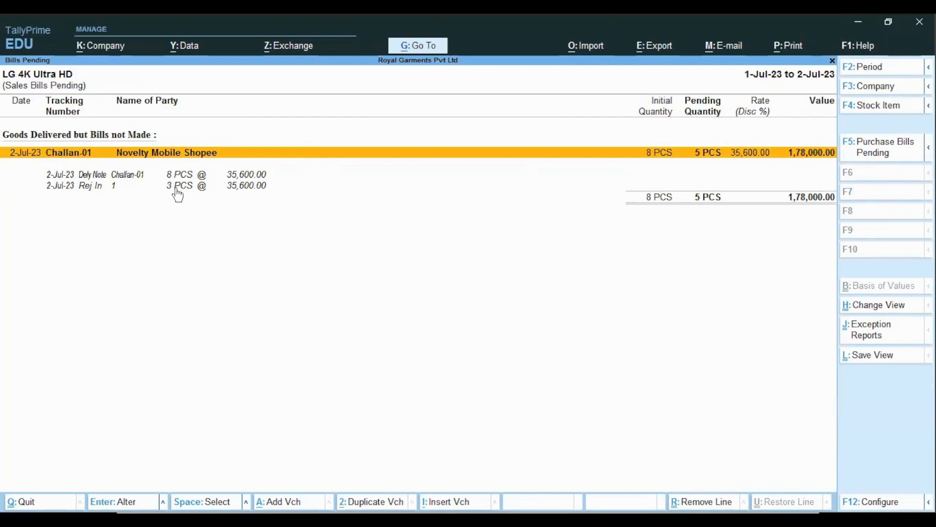
key(Escape)
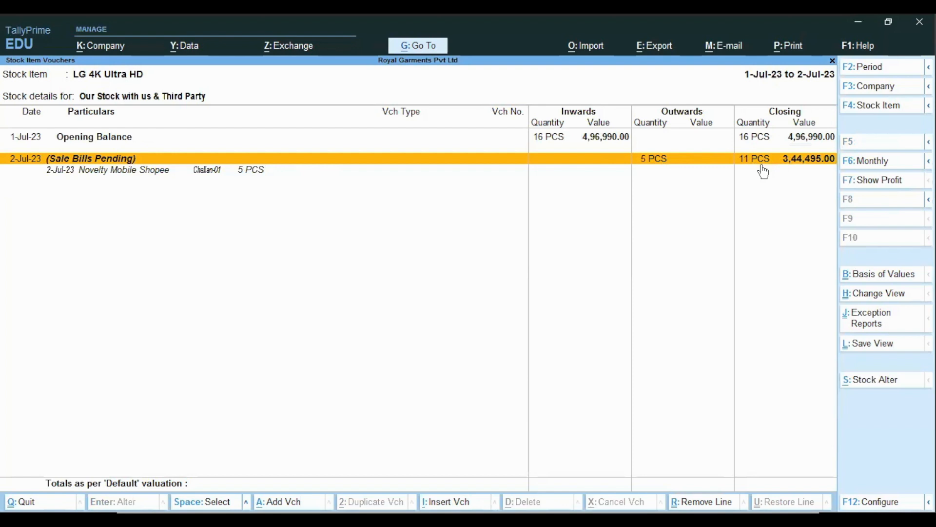
key(Escape)
key(Escape)
key(Escape)
key(Escape)
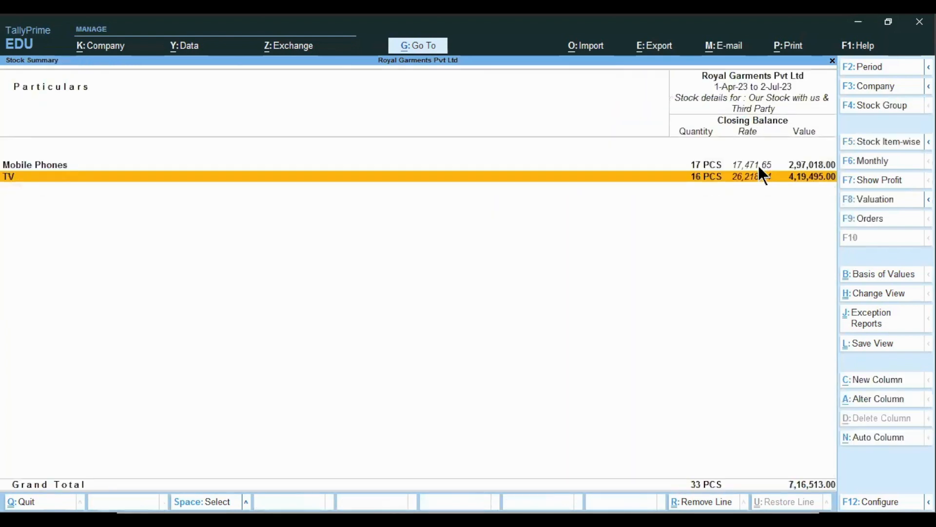
Step: Leave the stock summary and open the Statements of Inventory reports
key(Down)
key(Down)
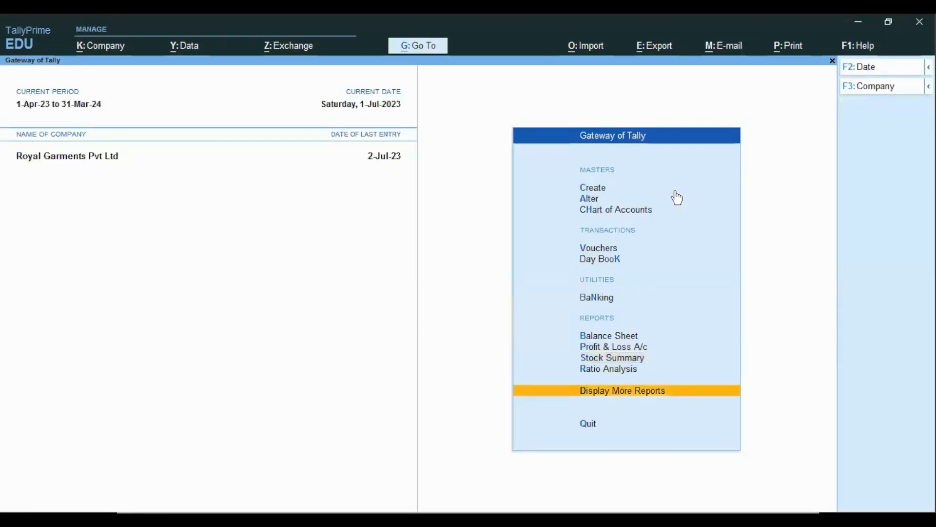
key(Return)
key(Down)
key(Down)
key(Down)
key(Down)
key(Down)
key(Down)
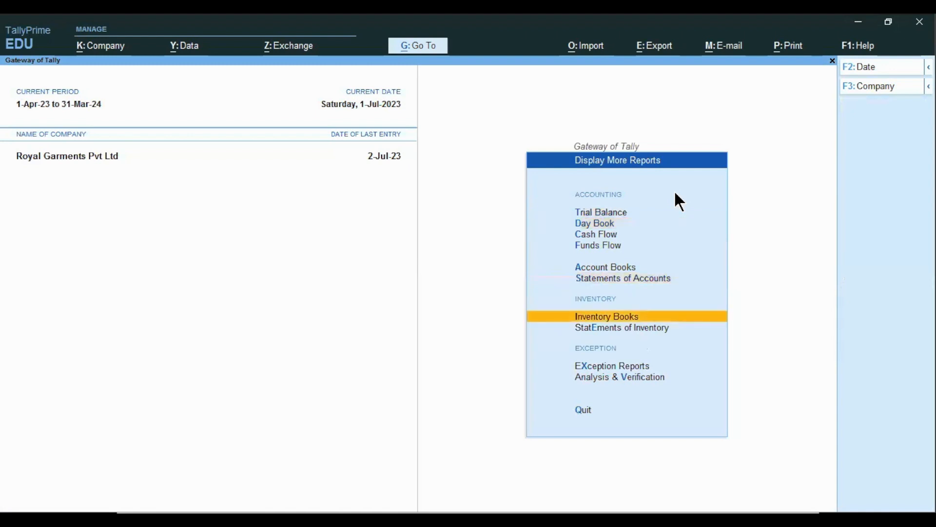
key(Down)
key(Return)
Step: Review Sales Order Outstandings for the TV stock group and return to the Statements of Inventory
key(Down)
key(Down)
key(Down)
key(Down)
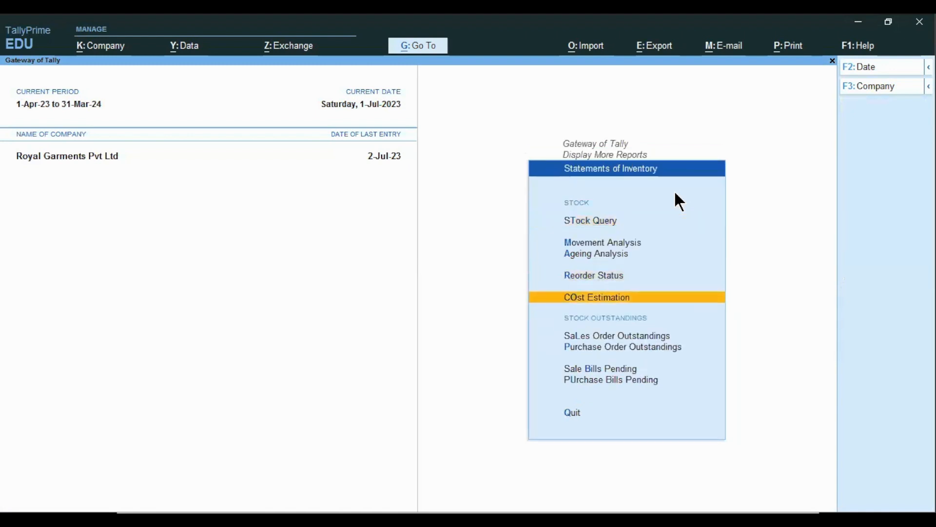
key(Down)
key(Down)
key(Up)
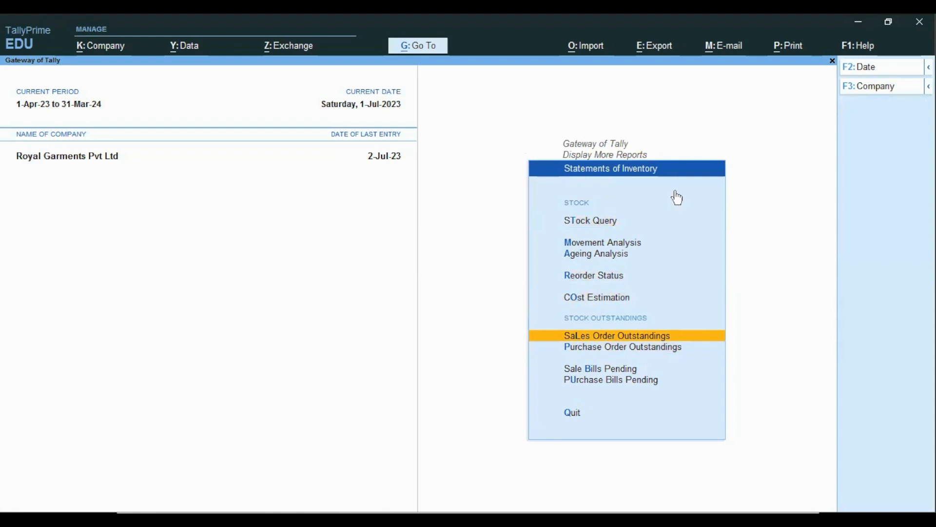
key(Return)
key(Return)
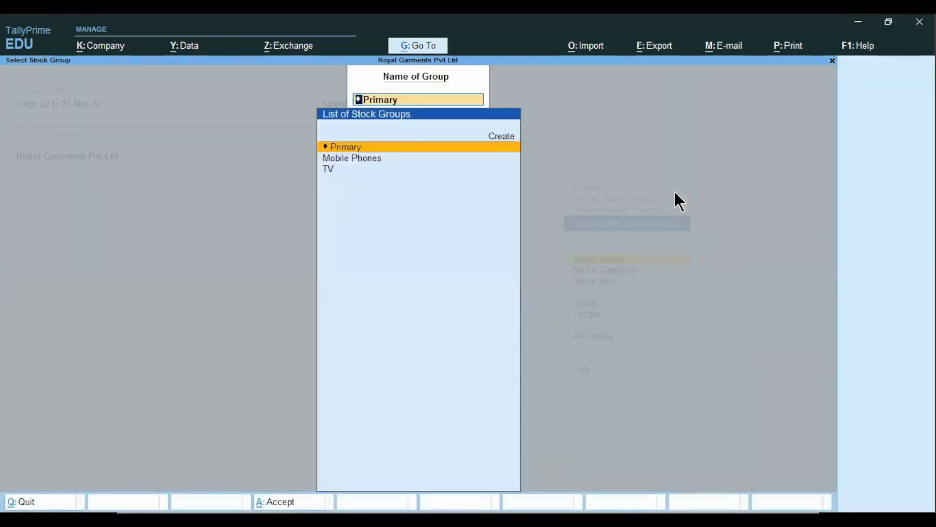
key(Down)
key(Down)
key(Return)
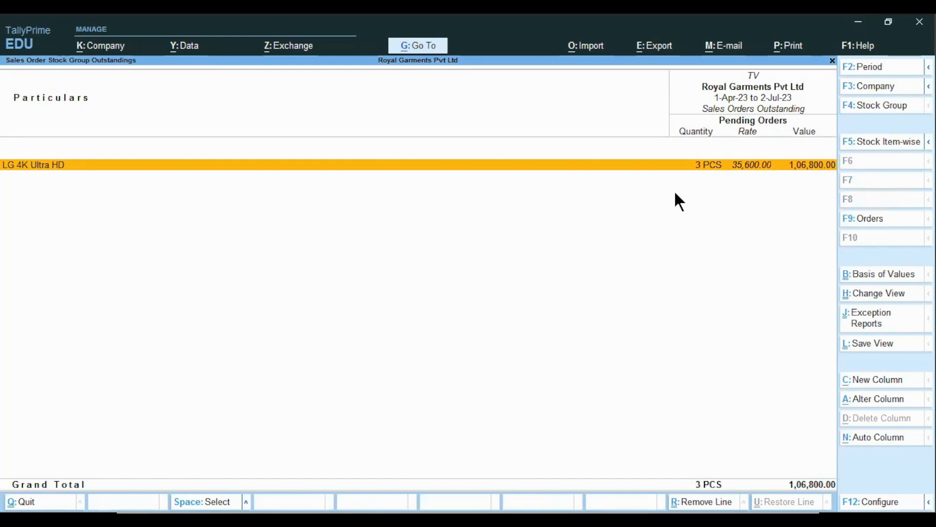
key(Escape)
key(Escape)
key(Escape)
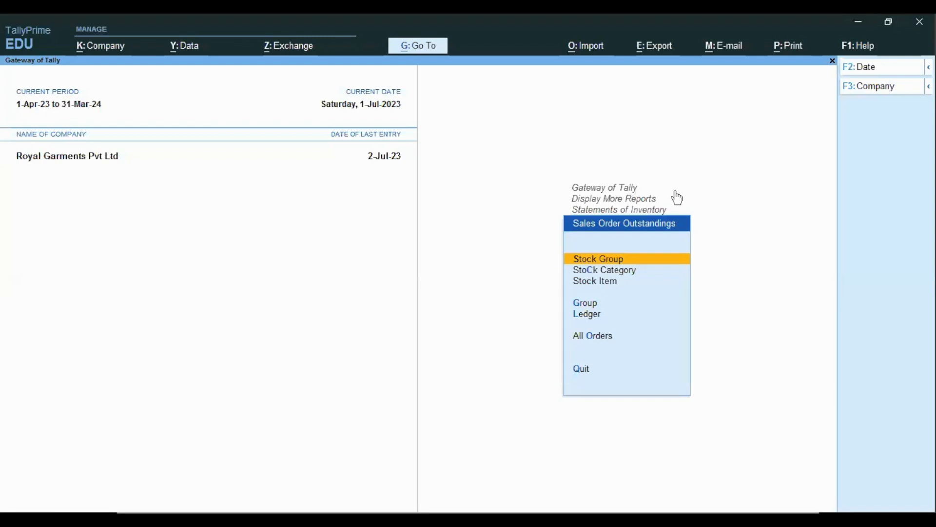
key(Escape)
Step: Review the pending sales bills down to the LG 4K Ultra HD entry and return to the Gateway of Tally
key(Down)
key(Down)
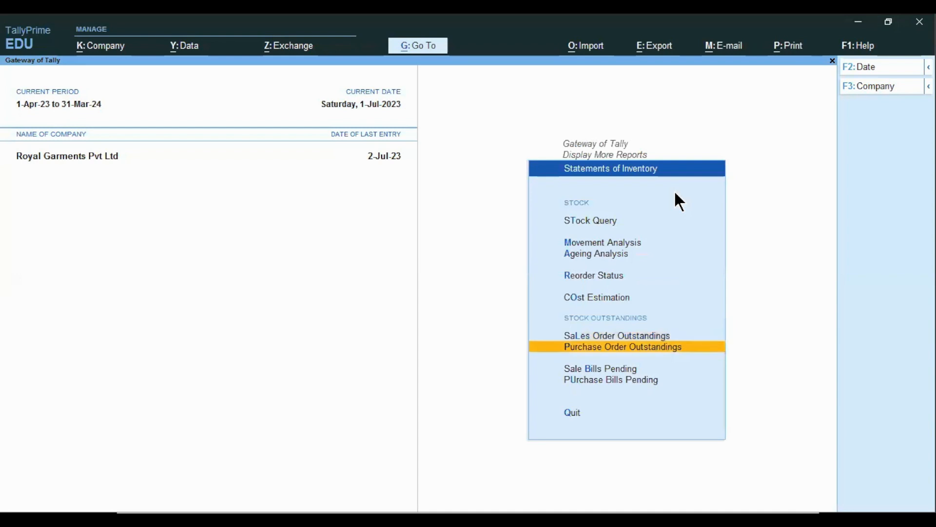
key(Return)
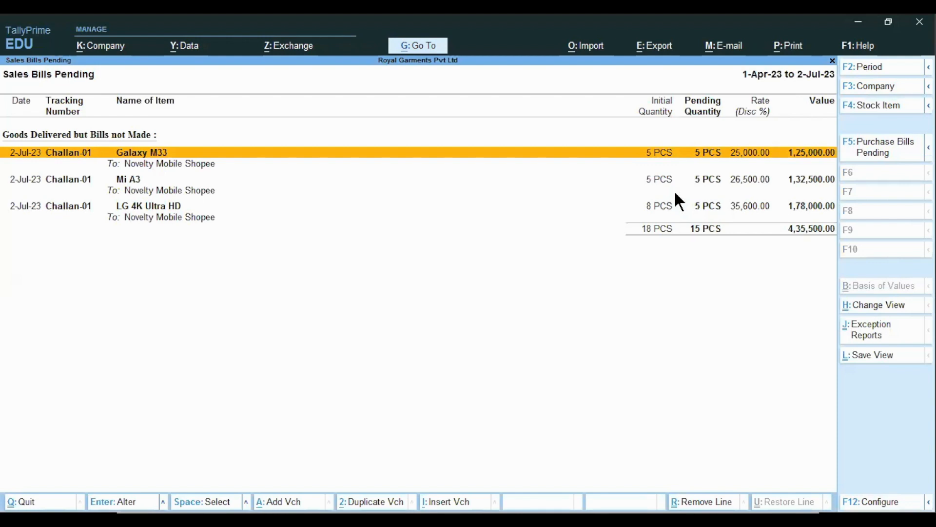
key(Down)
key(Down)
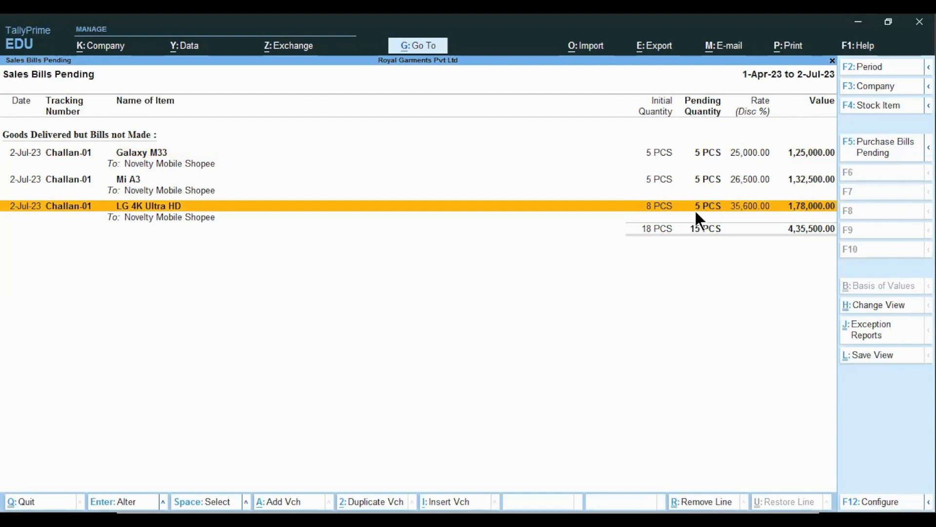
key(Escape)
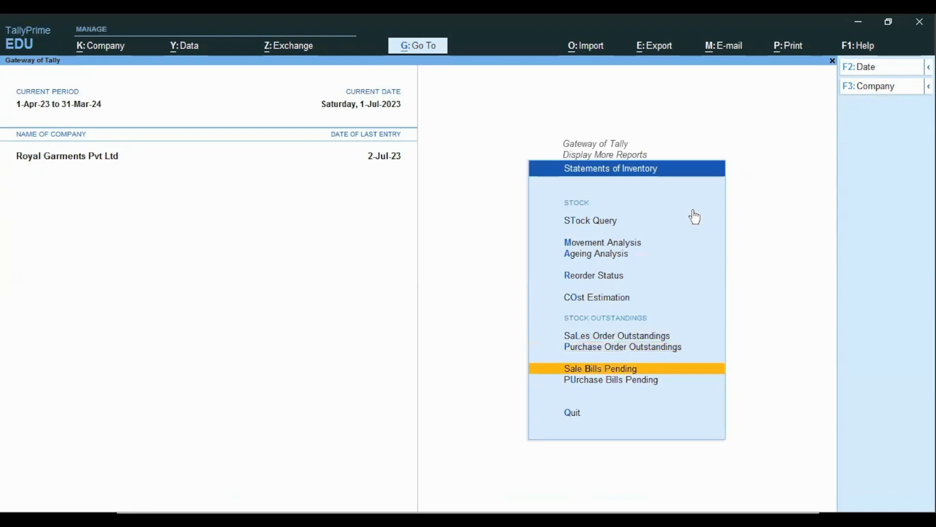
key(Escape)
key(Escape)
key(Escape)
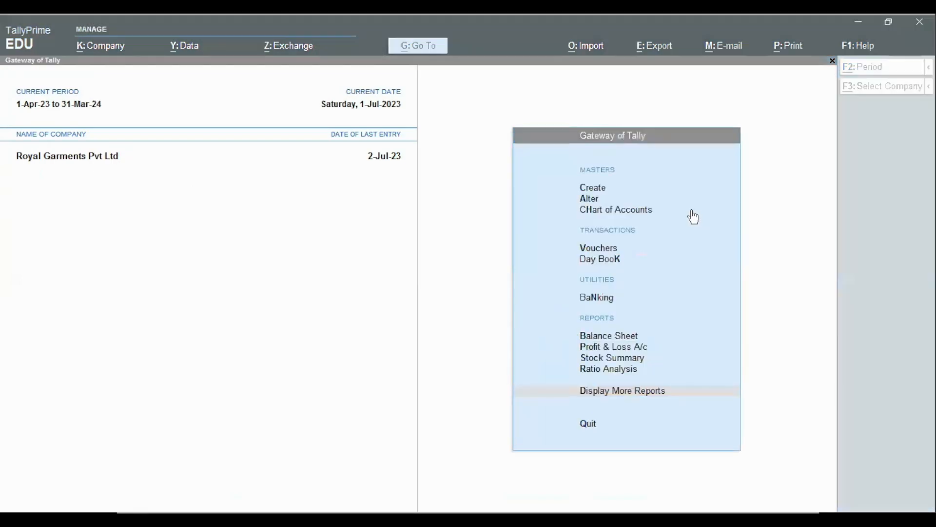
Step: Switch back to TallyPrime and start a sales voucher dated 2-Jul-23 with Novelty Mobile Shopee as the party account
key(alt+g)
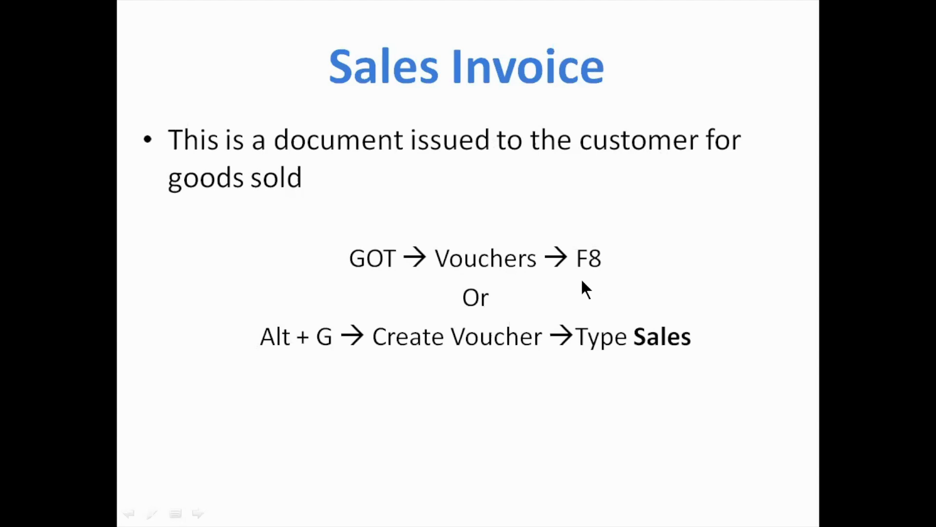
key(alt+Tab)
scroll(570, 281, up, 1)
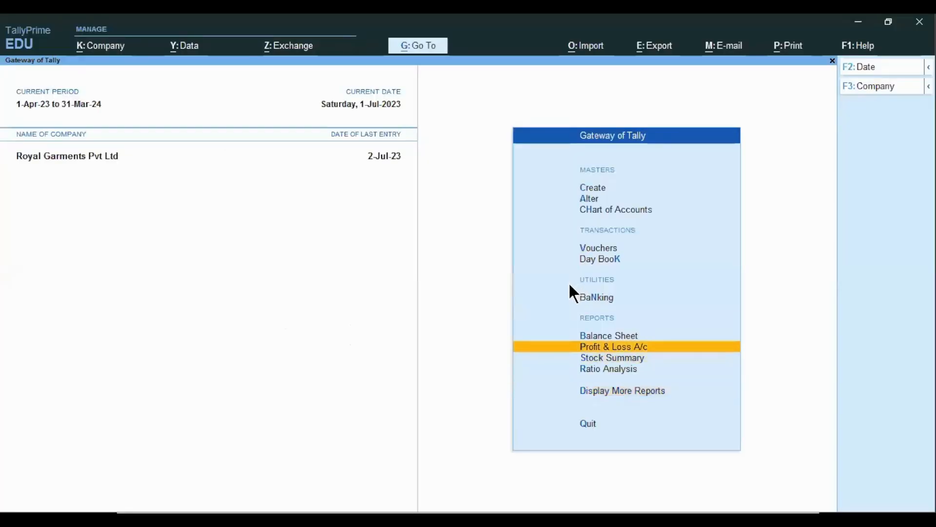
key(v)
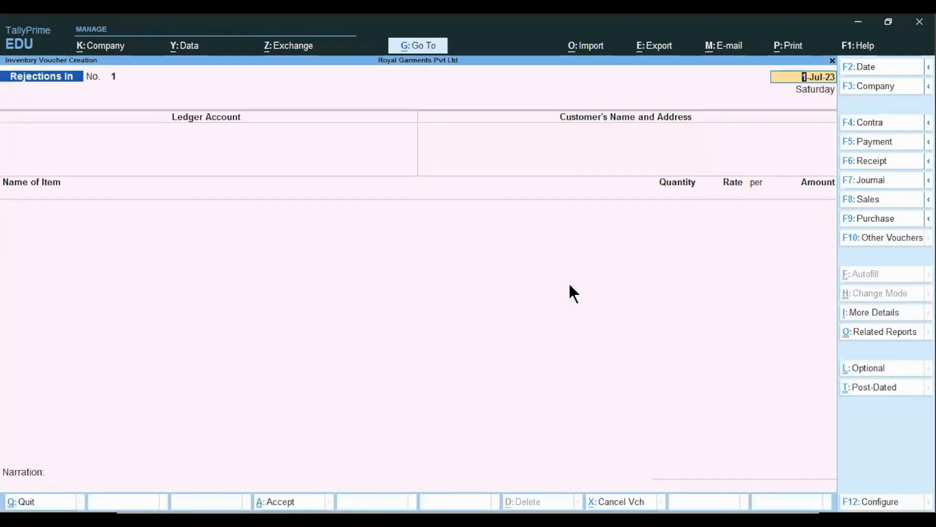
click(869, 201)
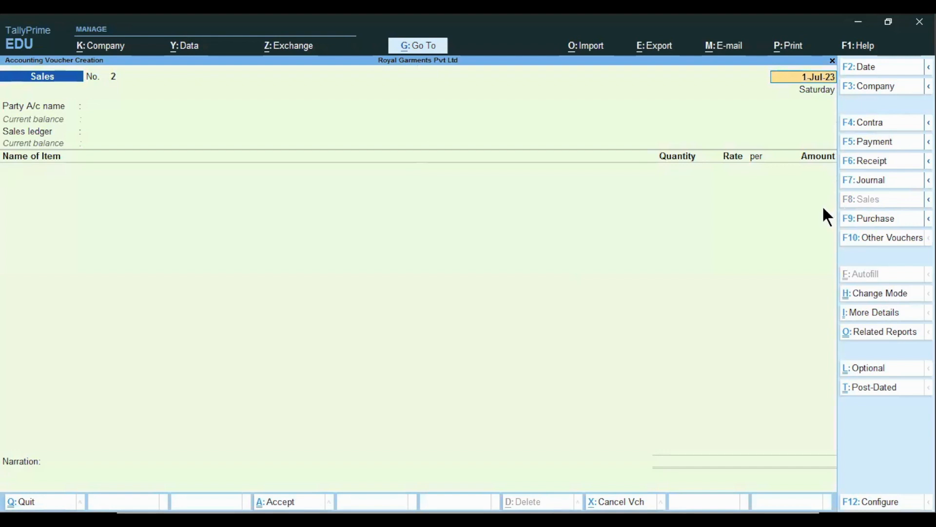
key(Return)
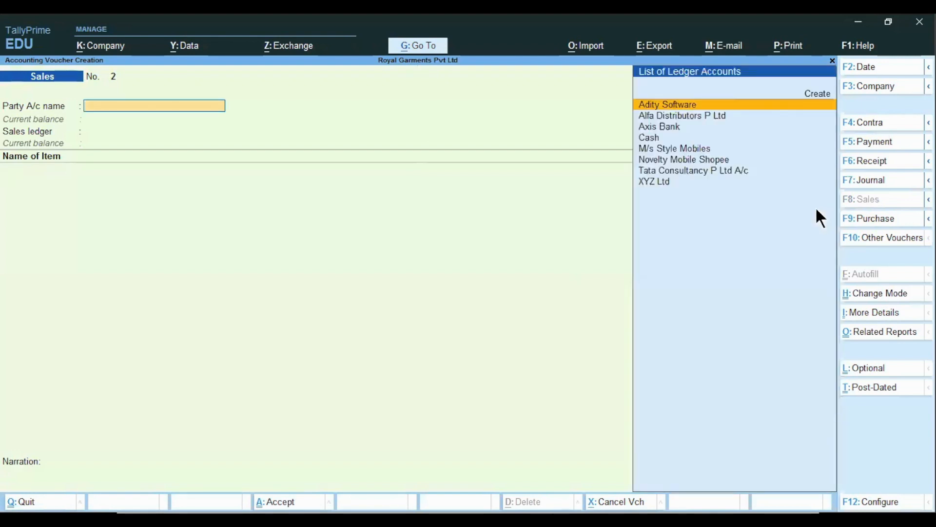
key(Down)
key(Down)
key(Down)
key(Down)
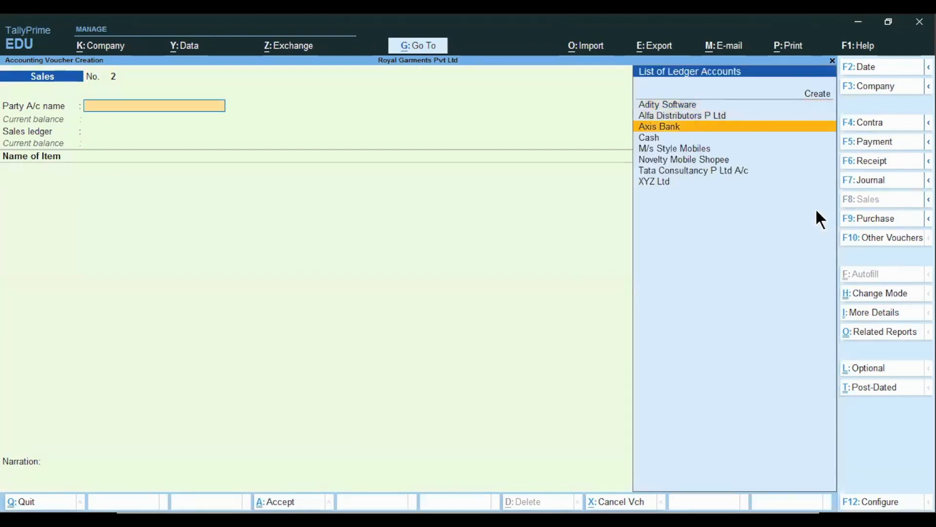
key(Down)
key(Return)
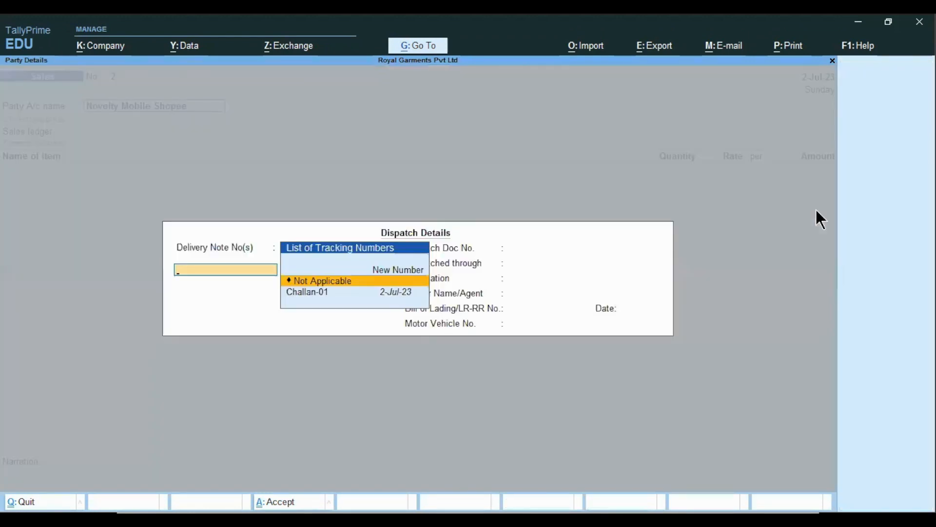
Step: Assign delivery note Challan-01 in the sales voucher's dispatch details and accept the dispatch and party details
key(Down)
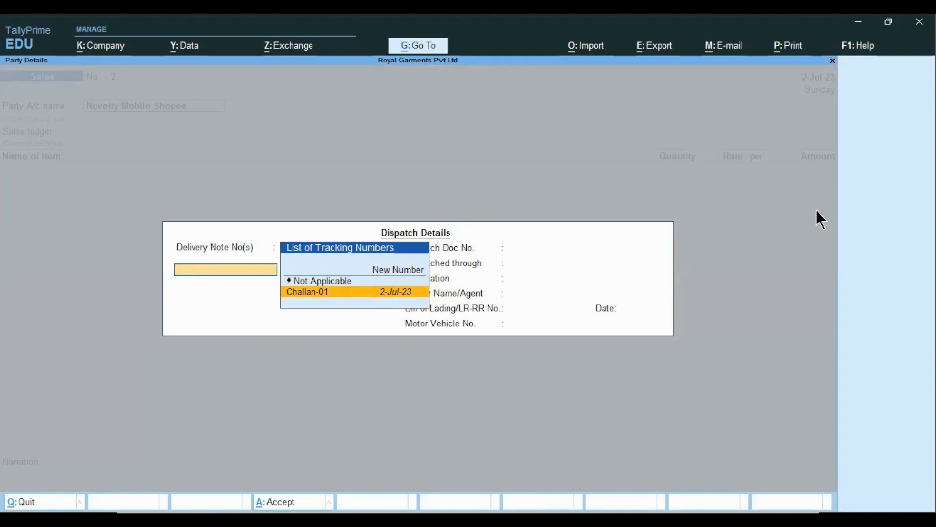
key(Return)
key(Return)
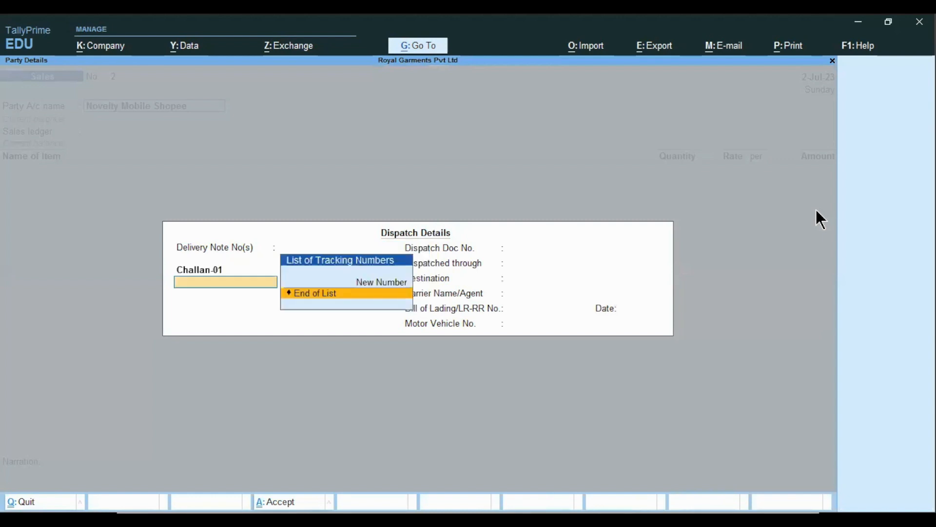
key(Return)
key(Return)
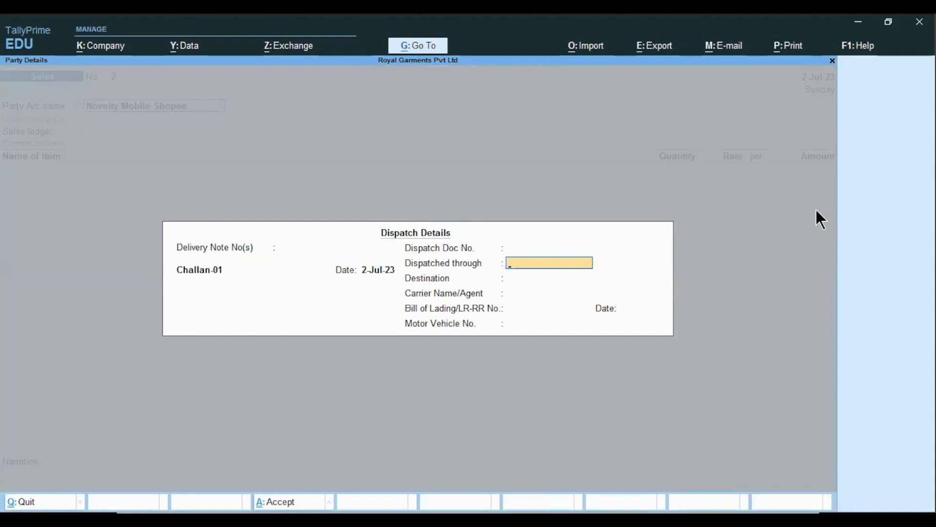
key(ctrl+a)
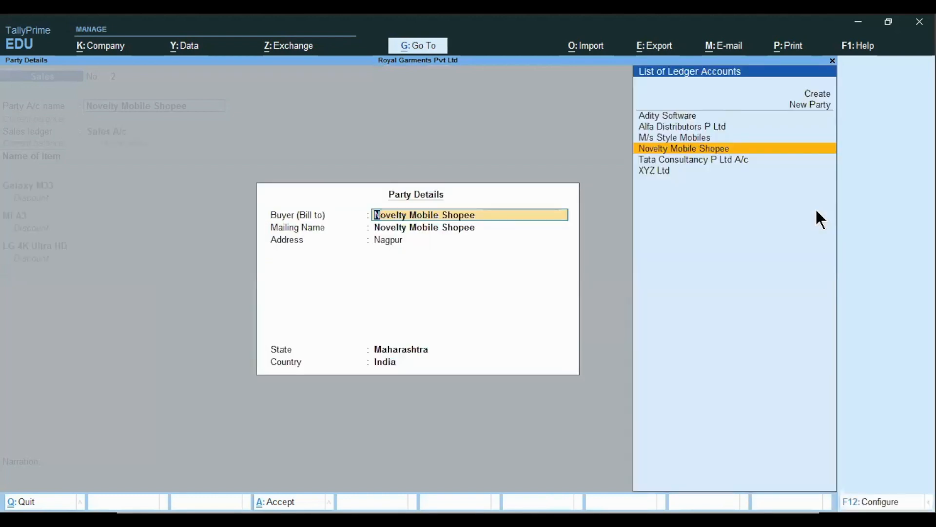
key(ctrl)
key(ctrl+a)
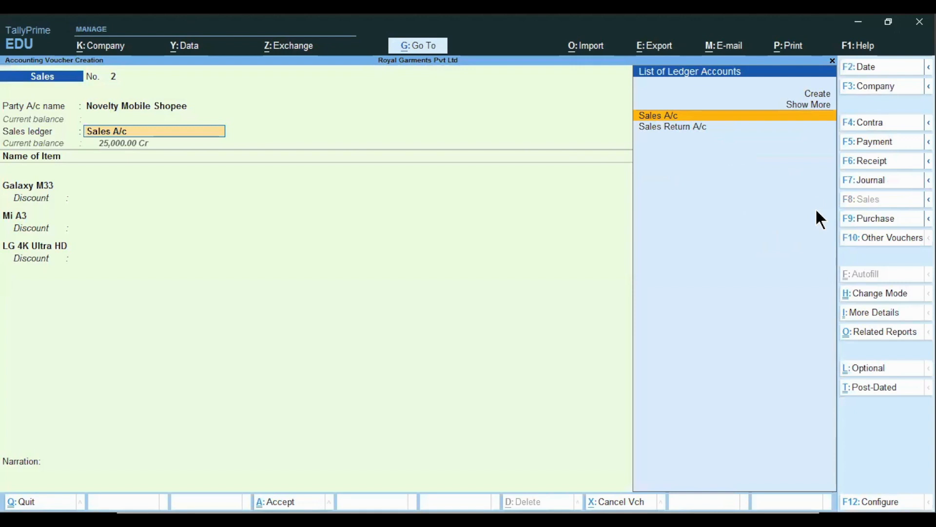
Step: Use Sales A/c as the sales ledger and accept the Galaxy M33 allocation of 5 PCS from Shastri Road against Challan-01
key(Return)
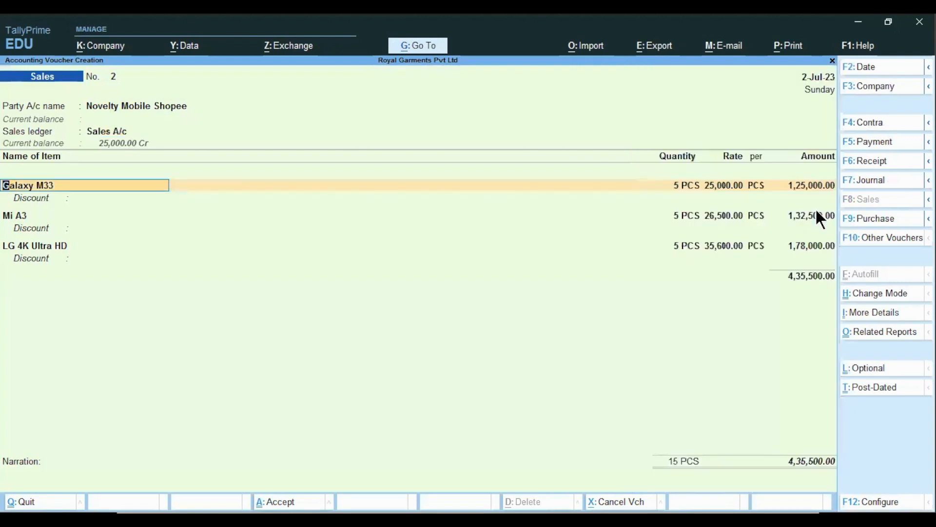
key(Return)
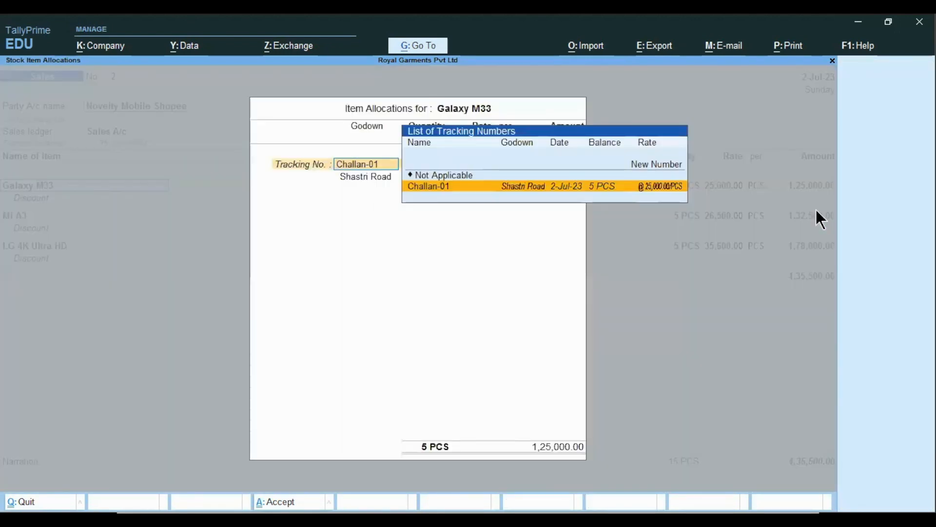
key(Return)
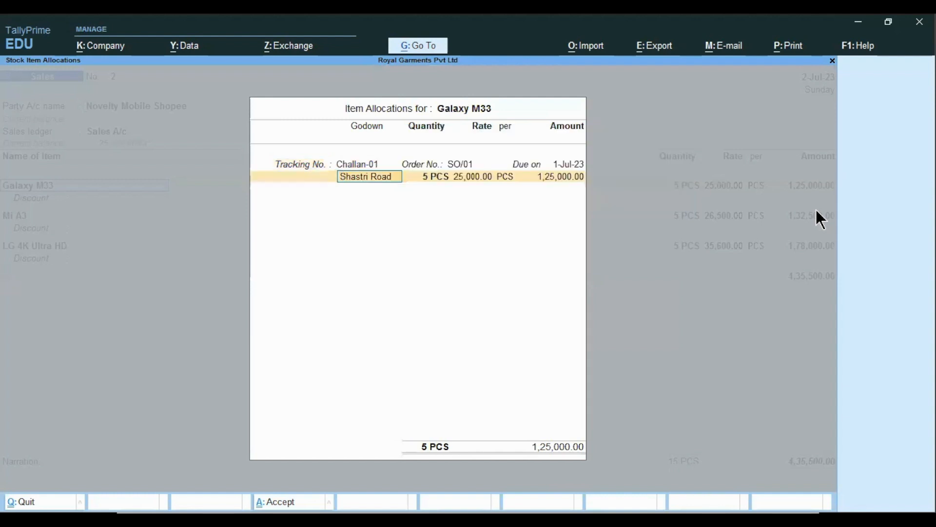
key(Return)
key(Return)
key(Return)
key(Return)
key(Return)
key(Return)
key(Return)
key(Return)
key(Return)
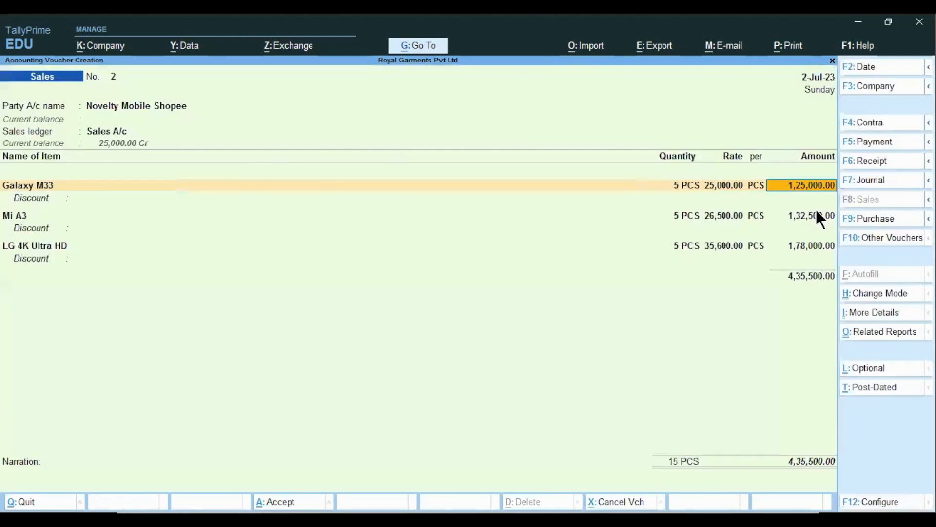
Step: Accept the Mi A3 allocation of 5 PCS at 26,500.00 from the M G Road godown against Challan-01
key(Return)
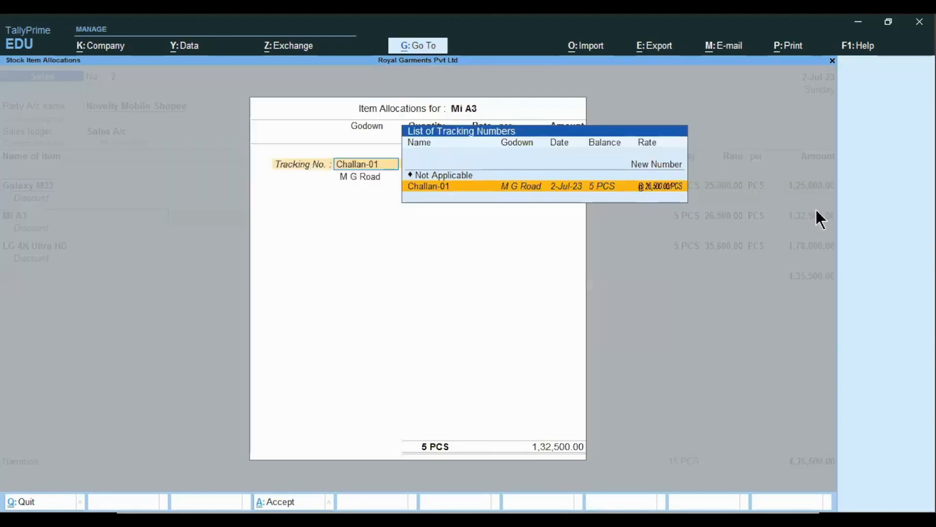
key(Return)
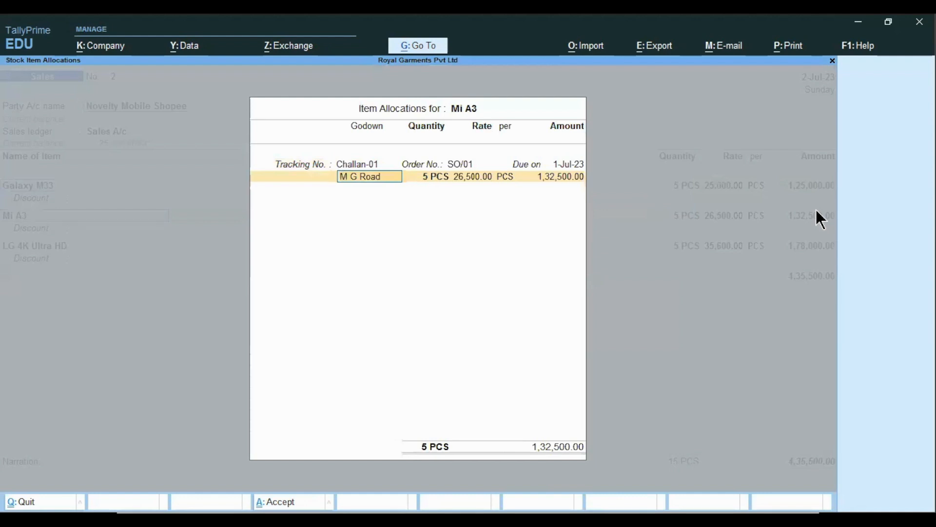
key(ctrl+a)
key(Return)
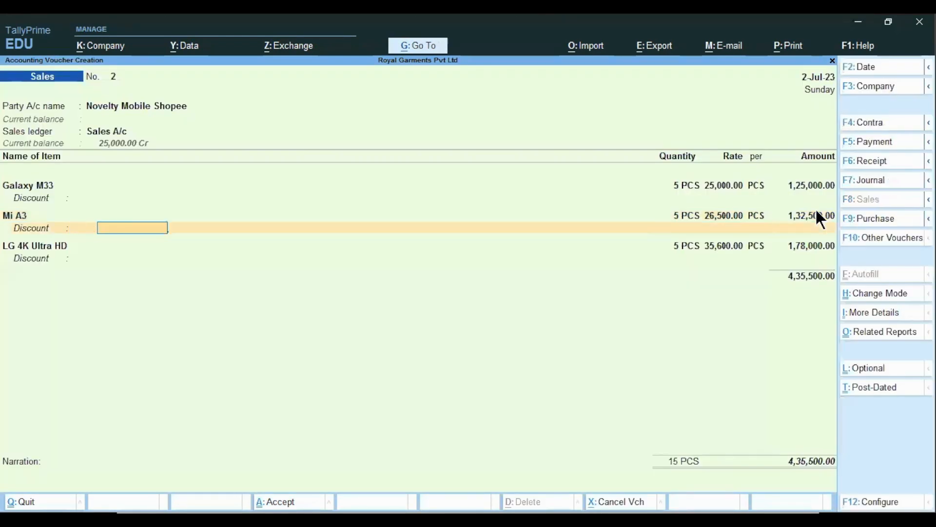
Step: Leave the Mi A3 discount blank and accept the LG 4K Ultra HD allocation of 5 PCS from Shastri Road against Challan-01
key(Return)
key(Return)
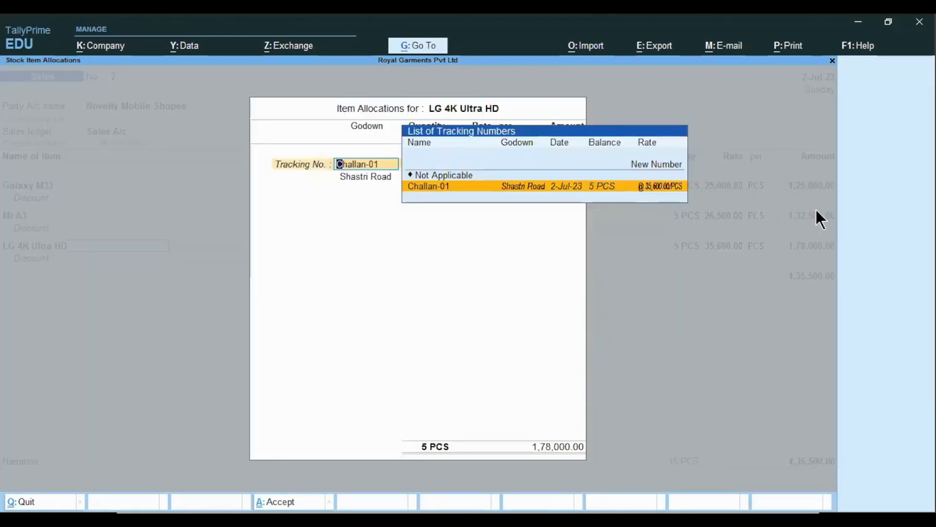
key(Return)
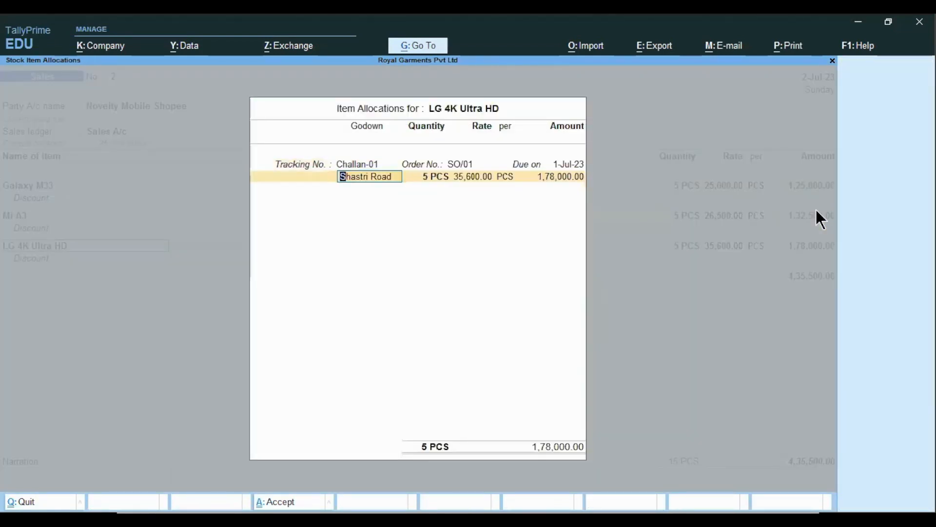
key(Return)
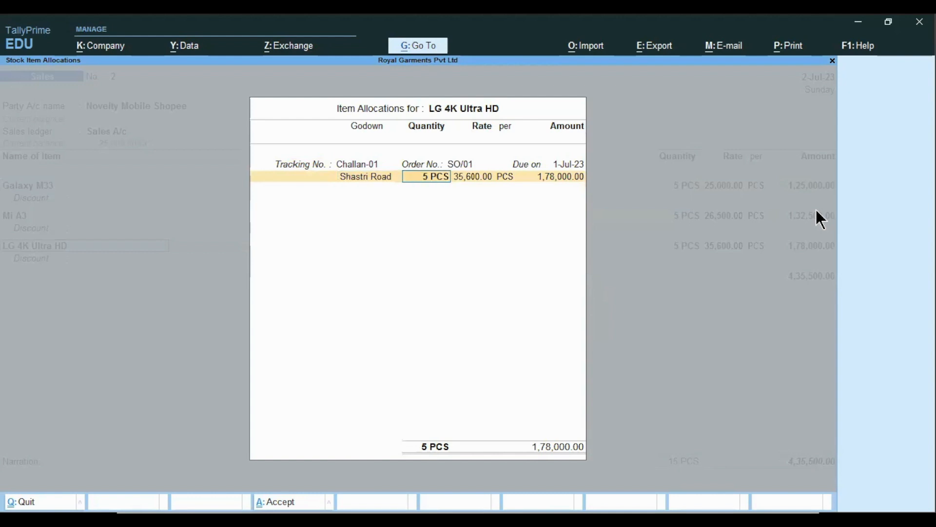
key(ctrl+a)
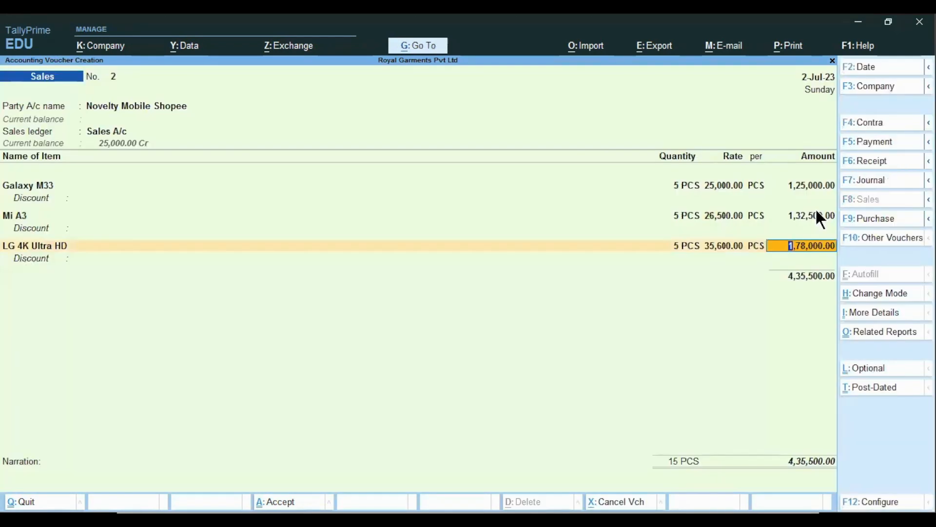
Step: Leave the LG 4K Ultra HD discount blank, end the item list and accept the sales voucher total
key(Return)
key(Return)
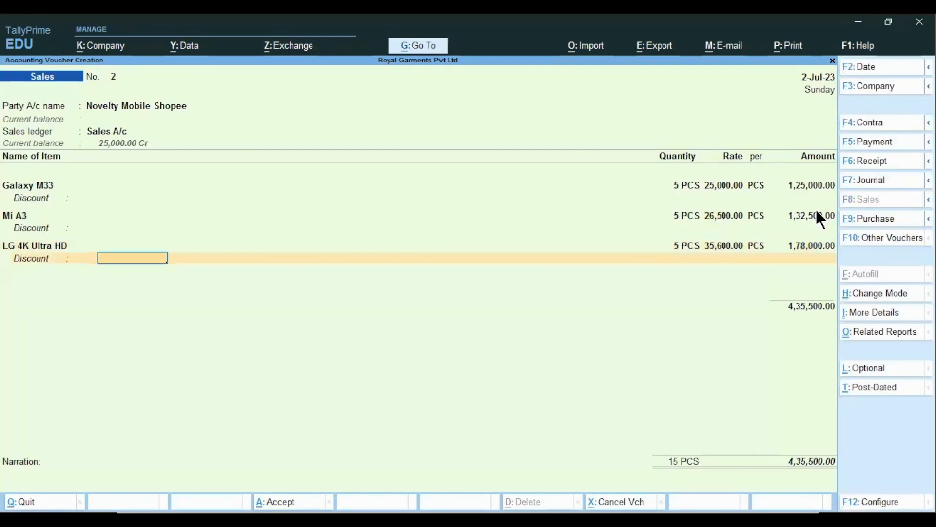
key(Return)
key(Return)
key(Return)
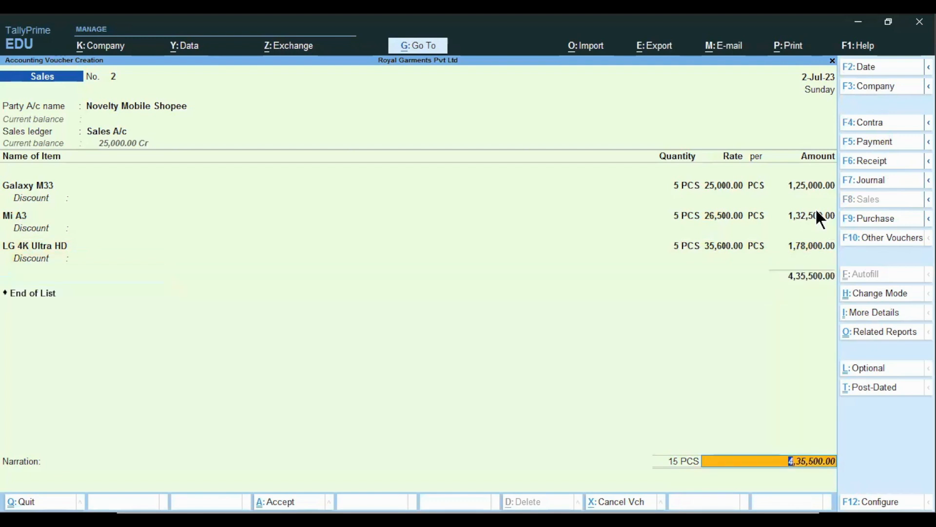
key(Return)
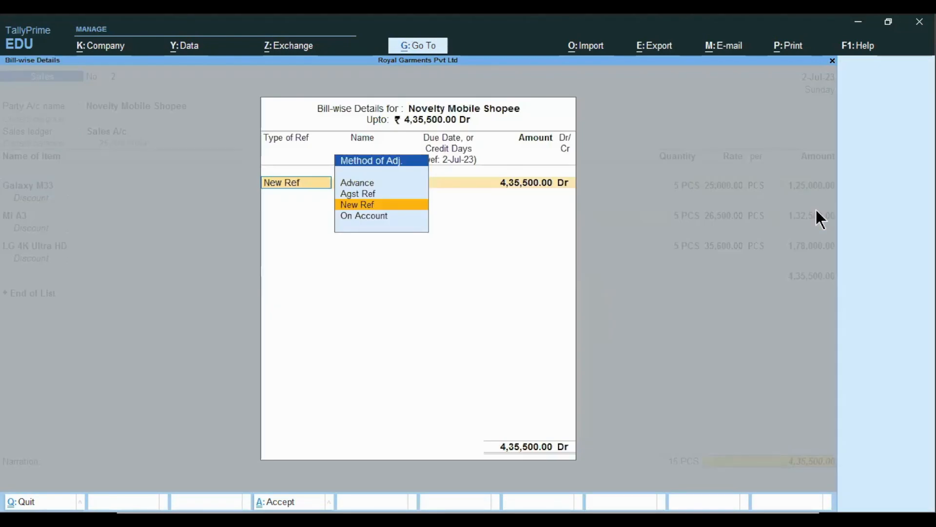
Step: Allocate the sales bill to a New Ref named Inv/01 with 30 credit days and accept the bill-wise details
key(Return)
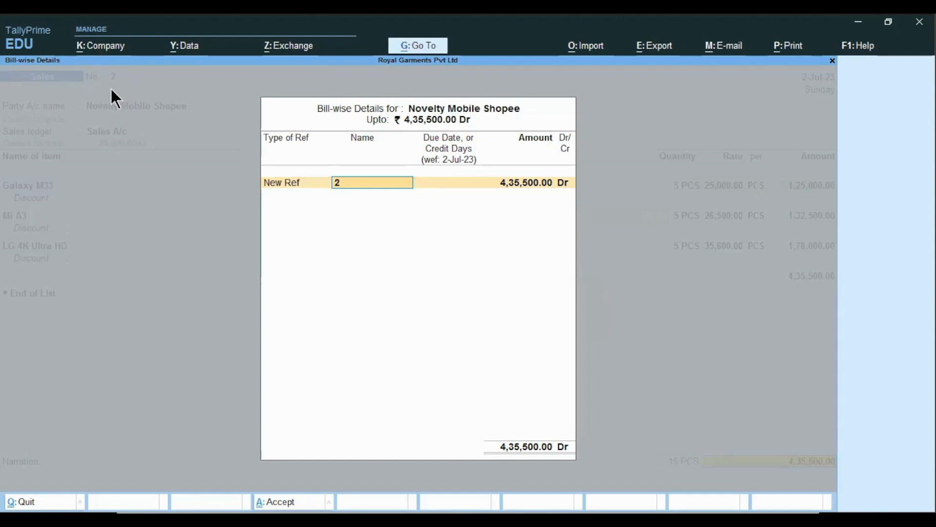
text(Inv/01)
key(Return)
key(Return)
key(BackSpace)
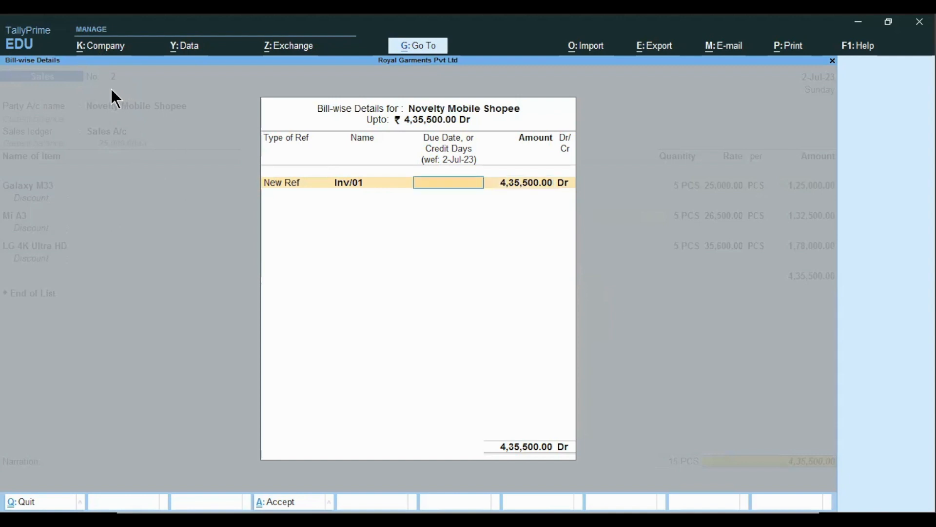
text(30)
key(Return)
key(Return)
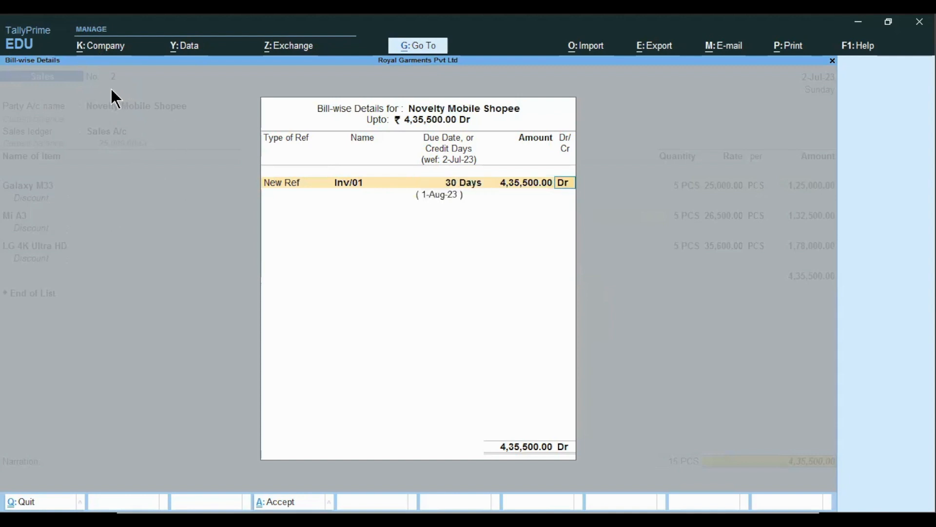
key(Return)
Step: Enter the narration "being invoice raised", save the sales voucher and leave voucher creation
text(being invoic)
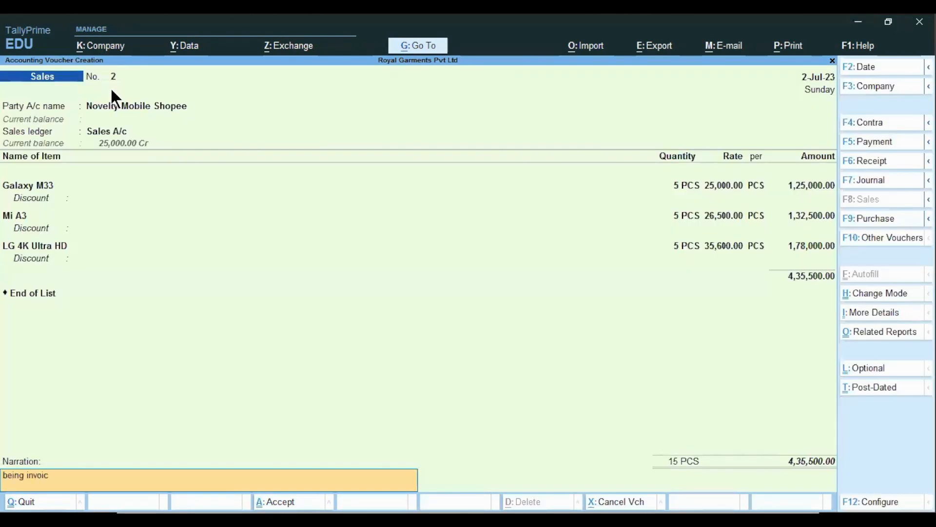
text(e reais)
key(BackSpace)
key(BackSpace)
text(ised)
key(Return)
key(Return)
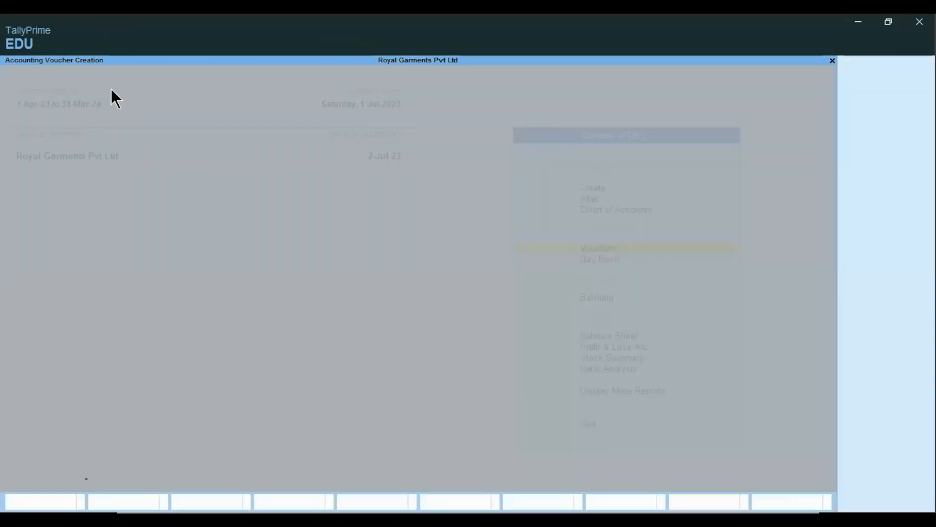
key(Escape)
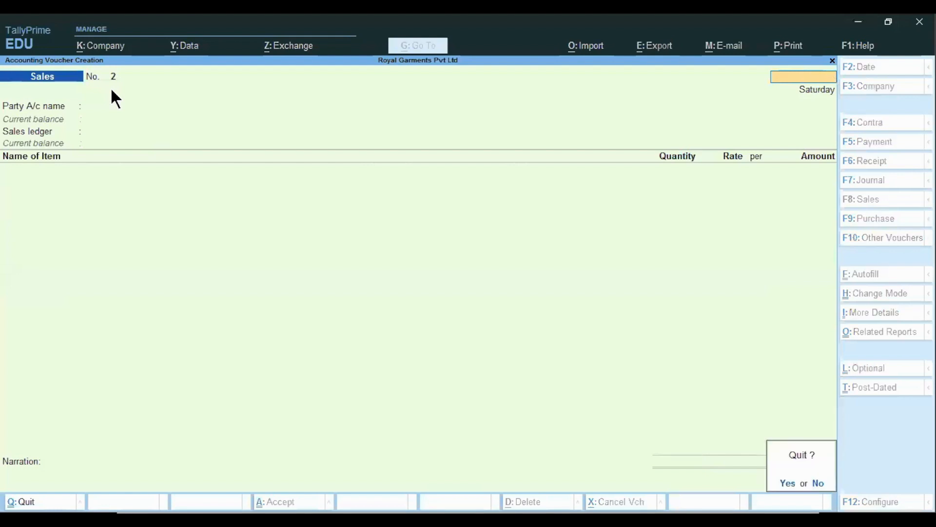
key(Return)
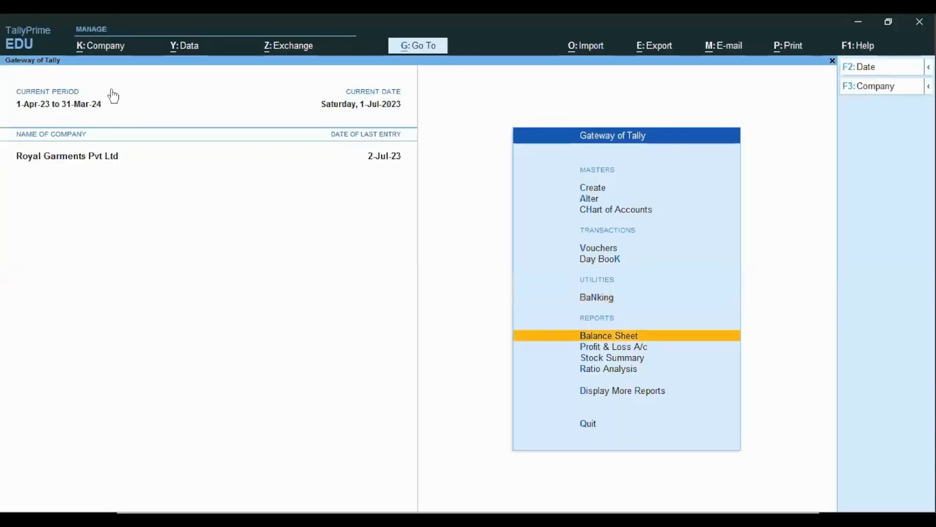
Step: Check the Sales Bills Pending report in the Statements of Inventory, then return to the Gateway of Tally
key(Down)
key(Down)
key(Down)
key(Down)
key(Return)
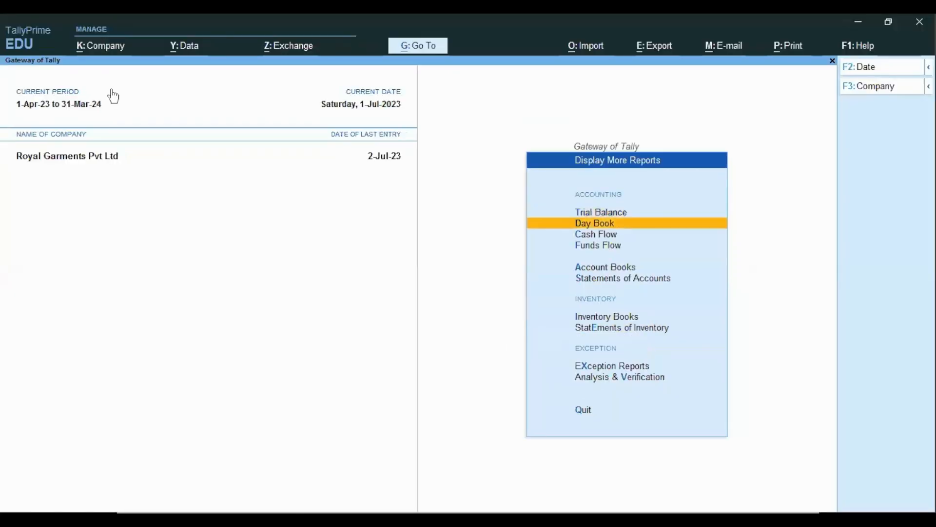
key(Down)
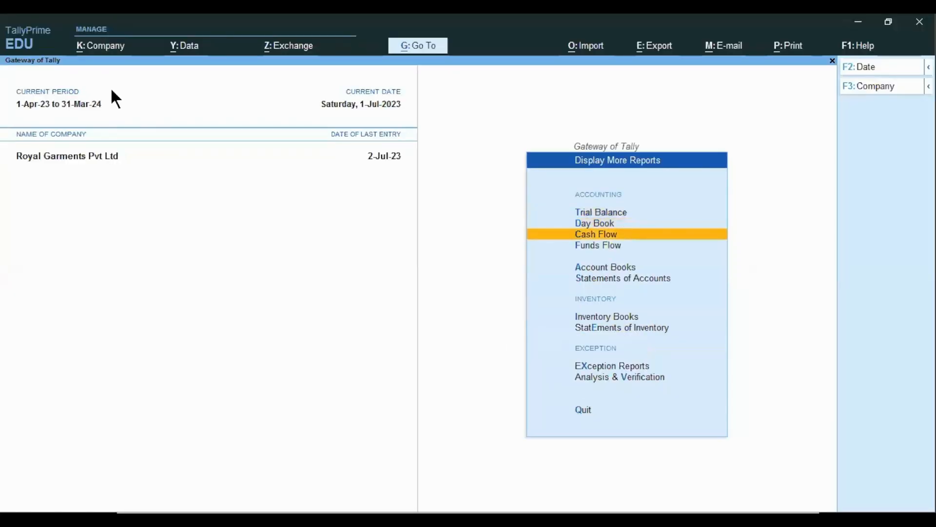
key(e)
key(Down)
key(Down)
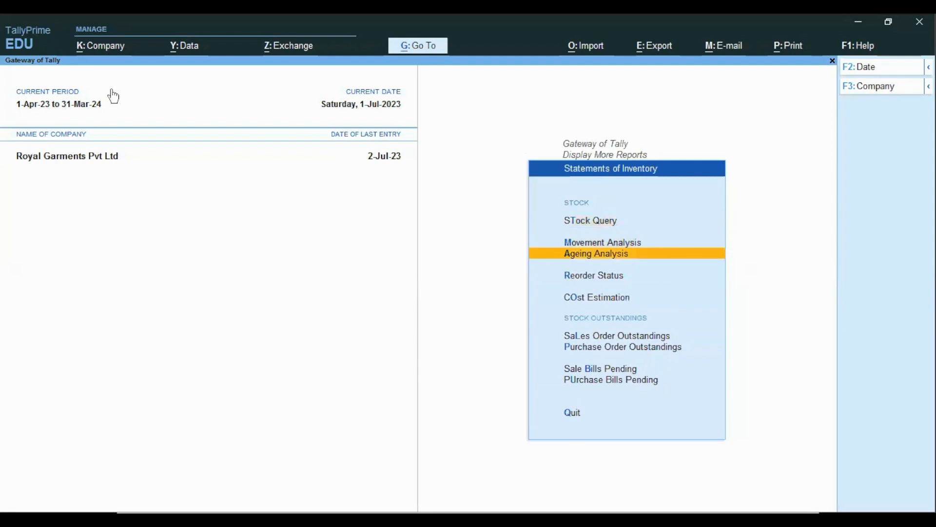
key(Down)
key(Down)
key(Down)
key(Down)
key(Down)
key(Return)
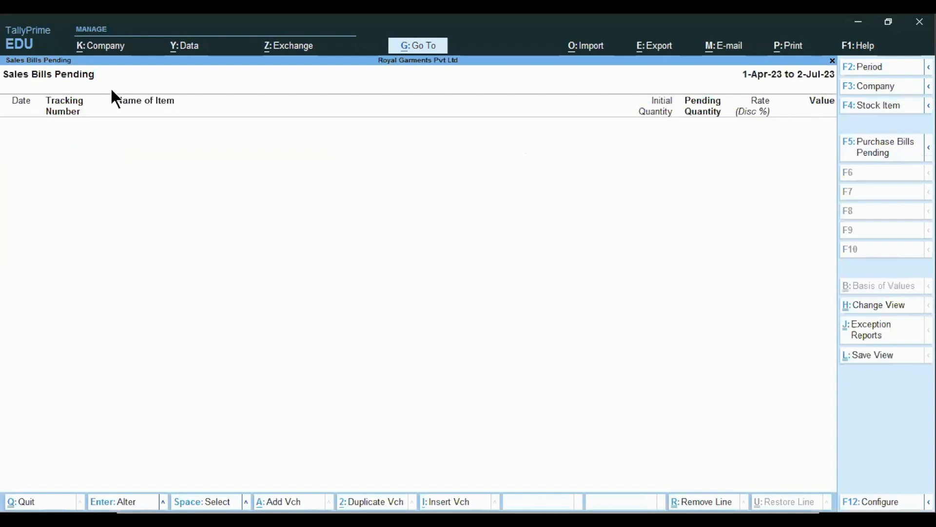
key(Escape)
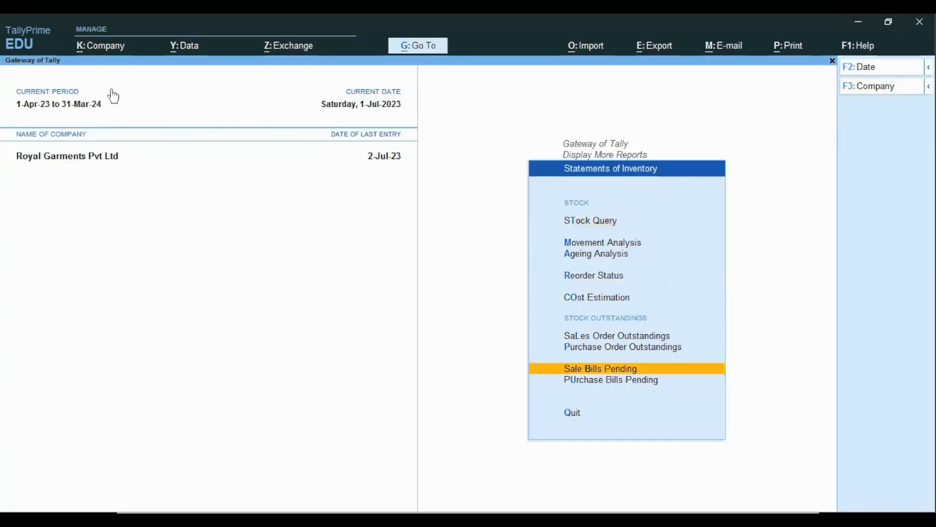
key(Escape)
key(Escape)
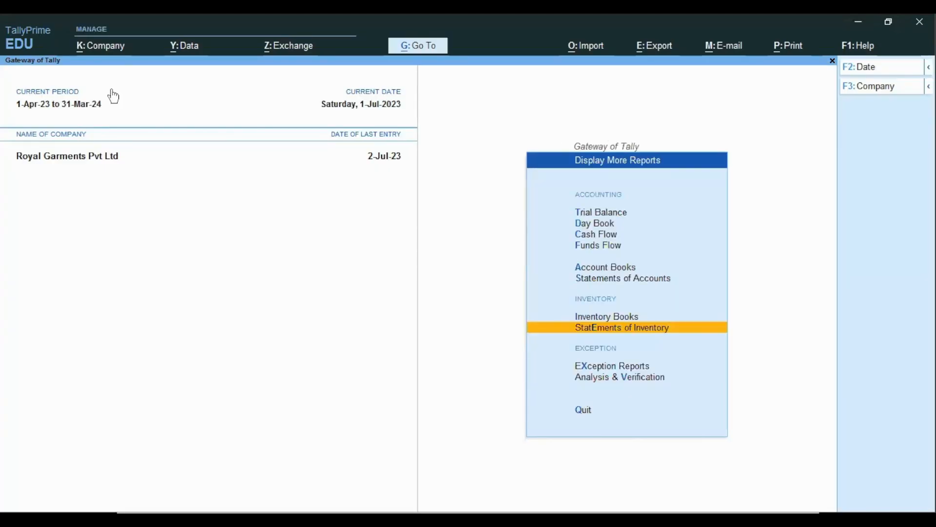
key(alt)
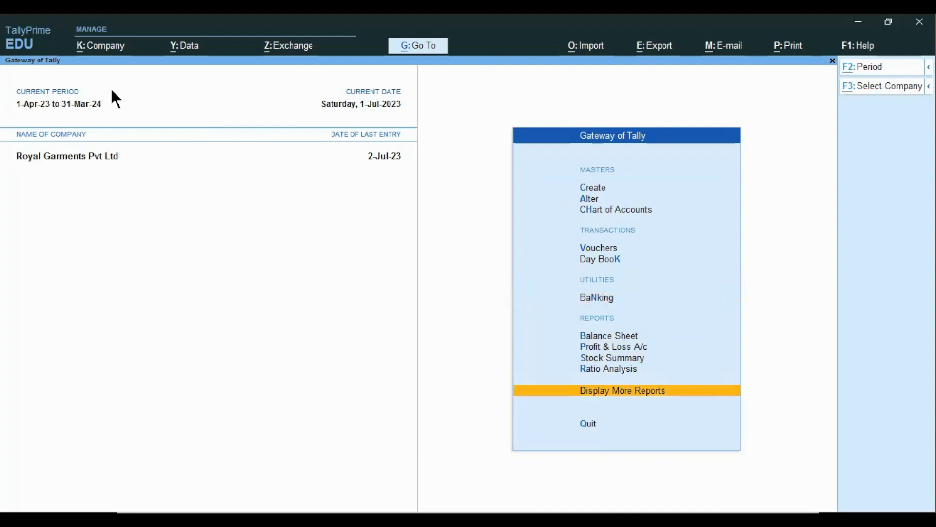
key(alt+Tab)
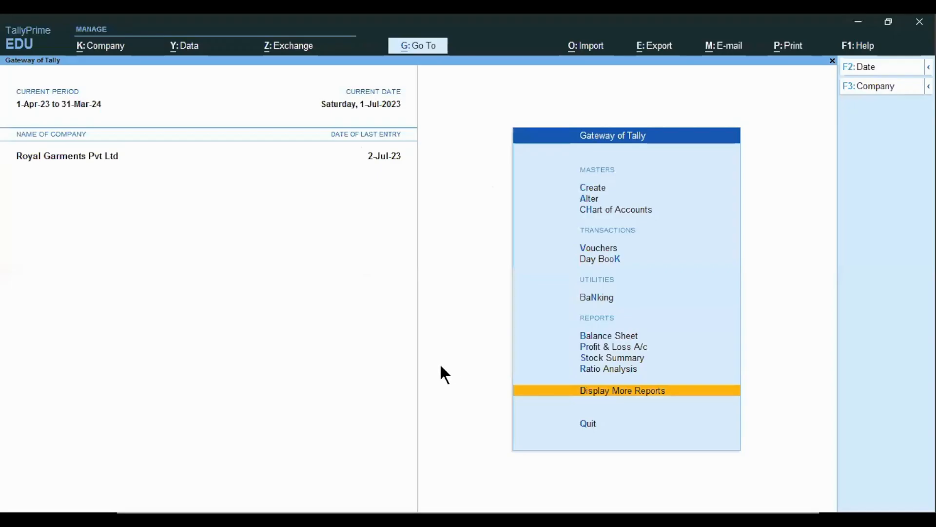
Step: Start a new accounting voucher and change its type to Credit Note
key(Up)
key(Up)
key(Up)
key(Up)
key(Up)
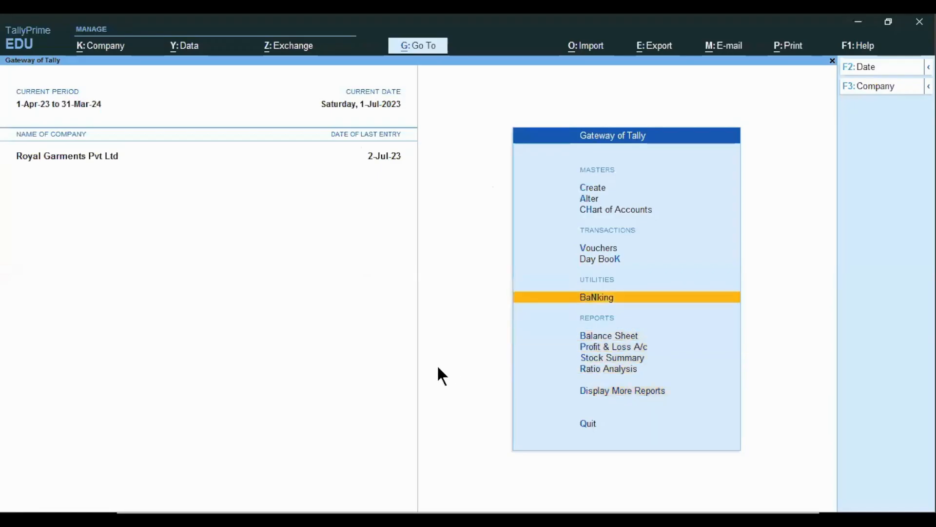
key(Up)
key(Up)
key(Return)
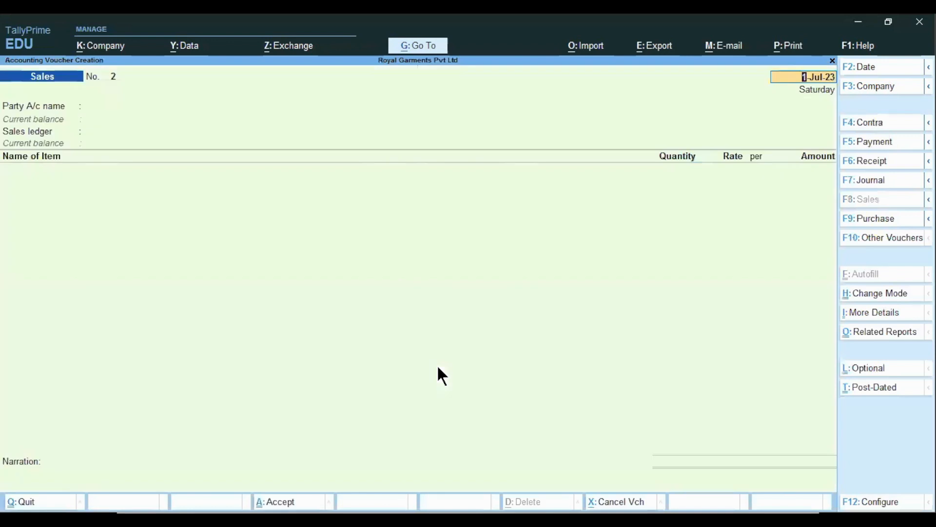
click(868, 238)
text(Cred)
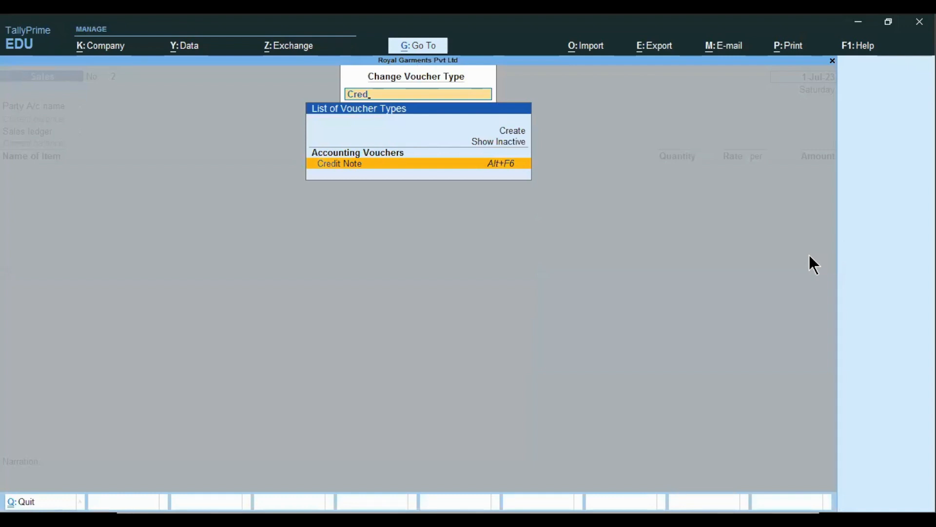
key(Return)
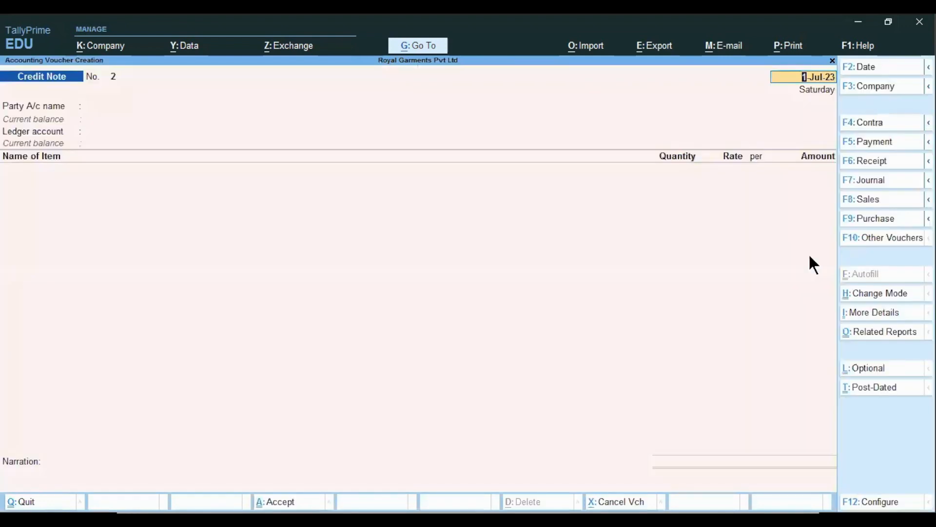
Step: Date the credit note 2-Jul-23 and choose Novelty Mobile Shopee as the party account
text(2.7)
key(Return)
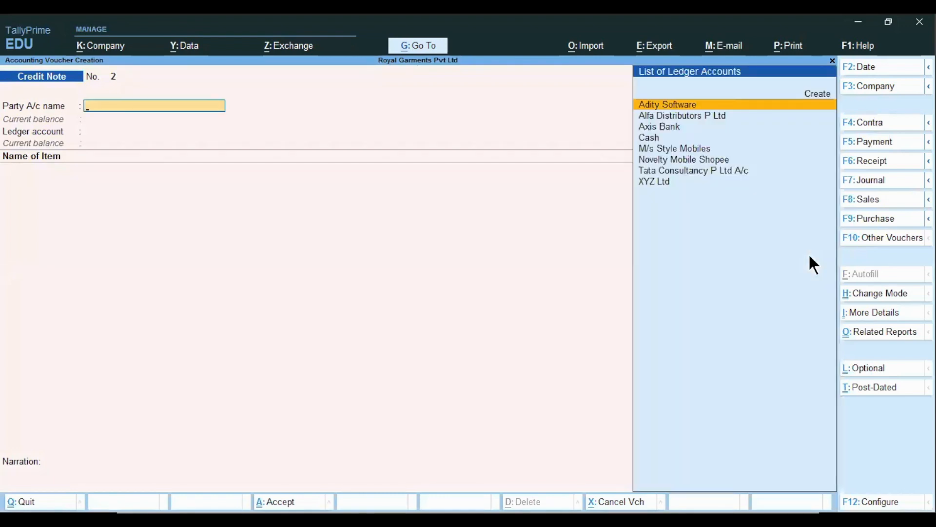
key(Down)
key(Down)
key(Down)
key(Down)
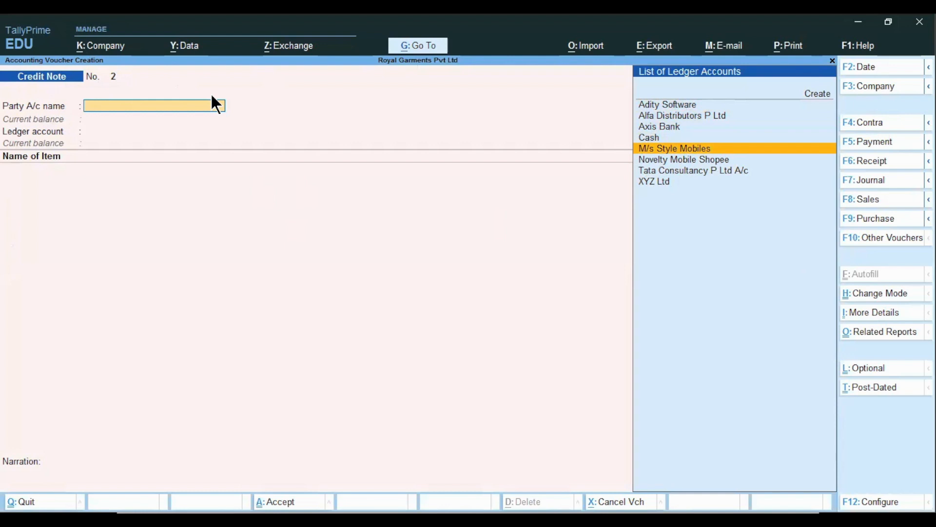
key(Down)
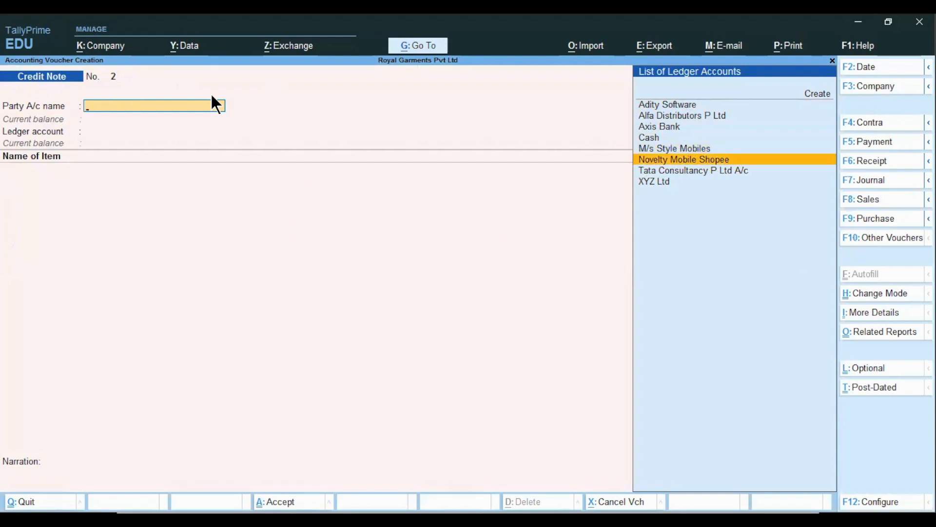
key(Return)
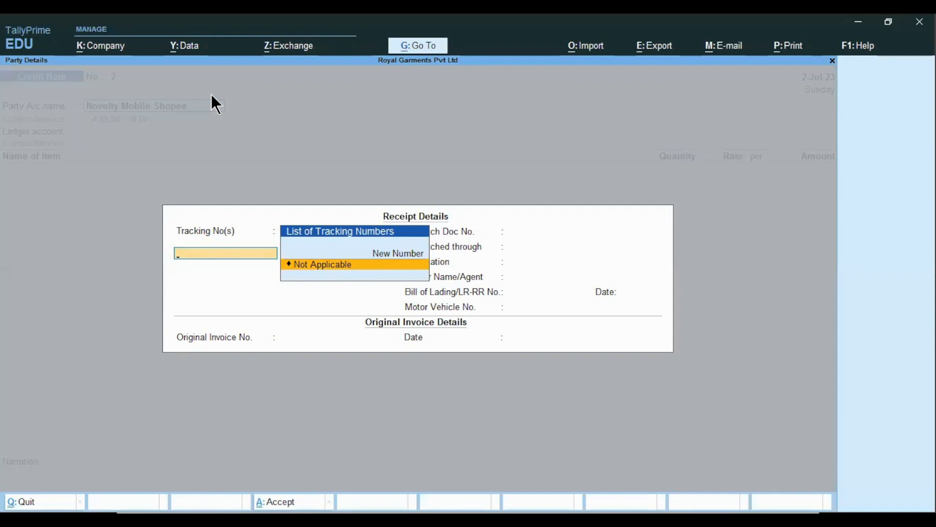
Step: Accept the credit note's default receipt and party details and use Sales Return A/c as the ledger account
key(ctrl+a)
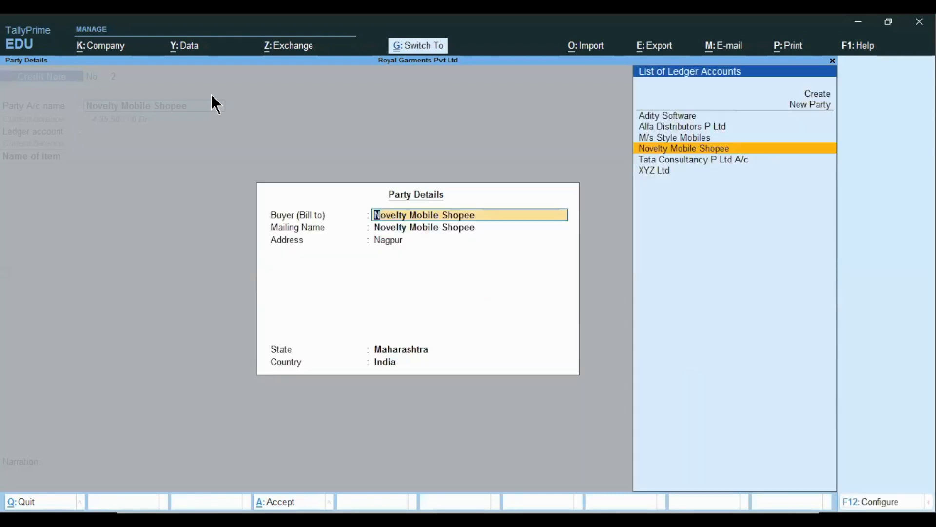
key(ctrl+a)
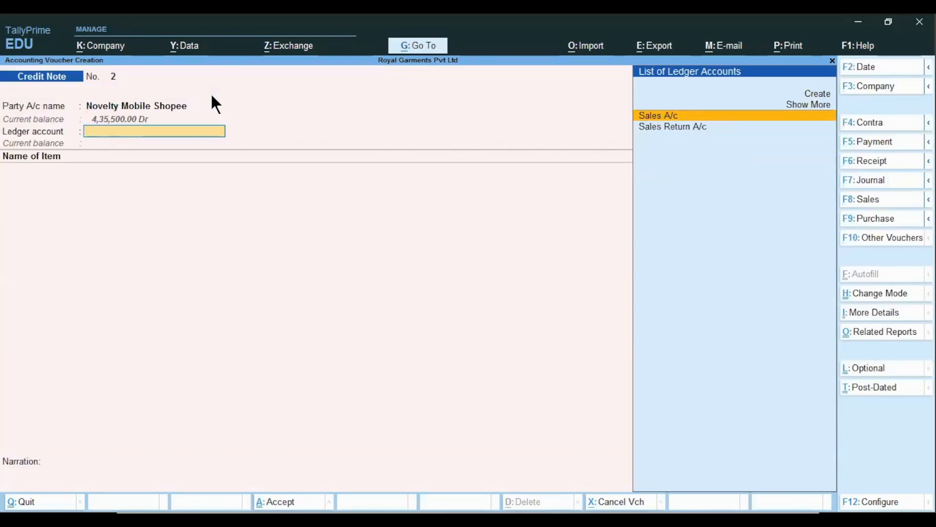
key(Down)
key(Return)
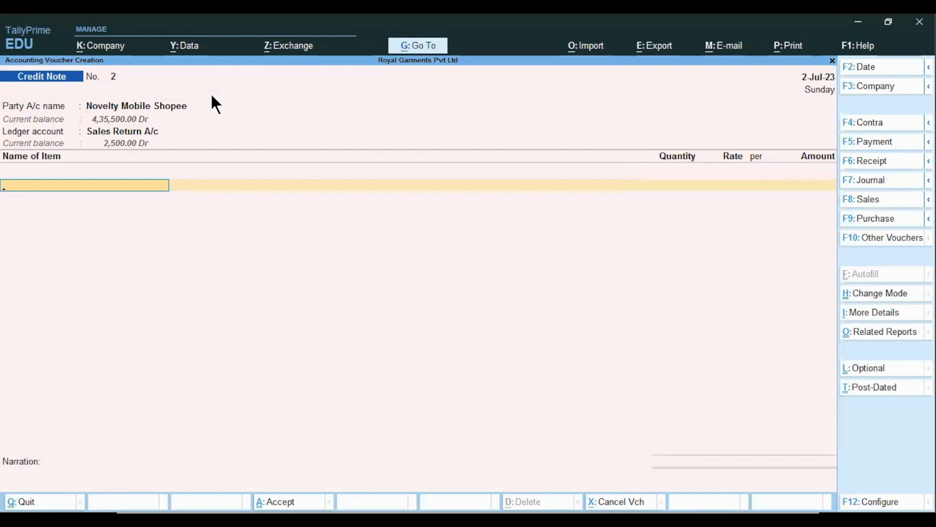
Step: Alter the Sales Return A/c ledger with type of ledger Not Applicable and cost centres set to No, and save it
key(BackSpace)
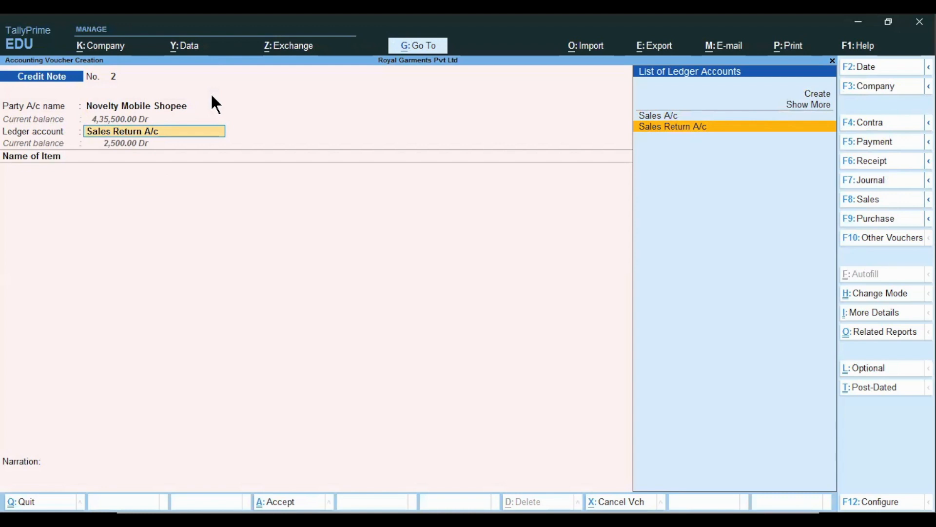
key(ctrl)
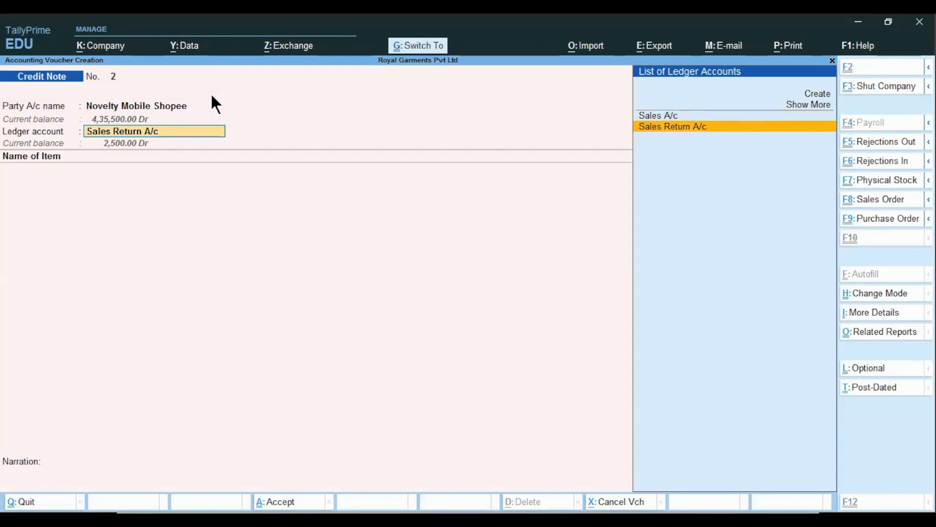
key(ctrl+Return)
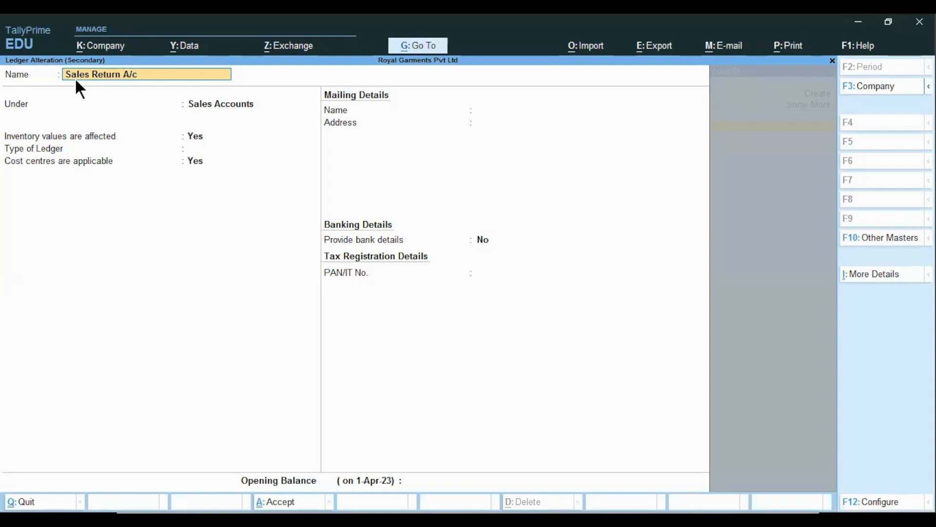
key(Return)
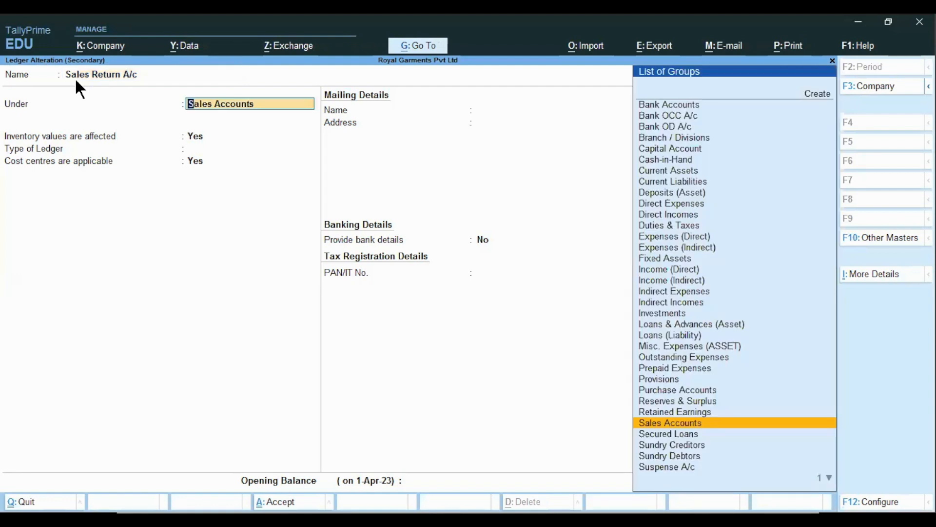
key(Return)
key(Return)
key(Return)
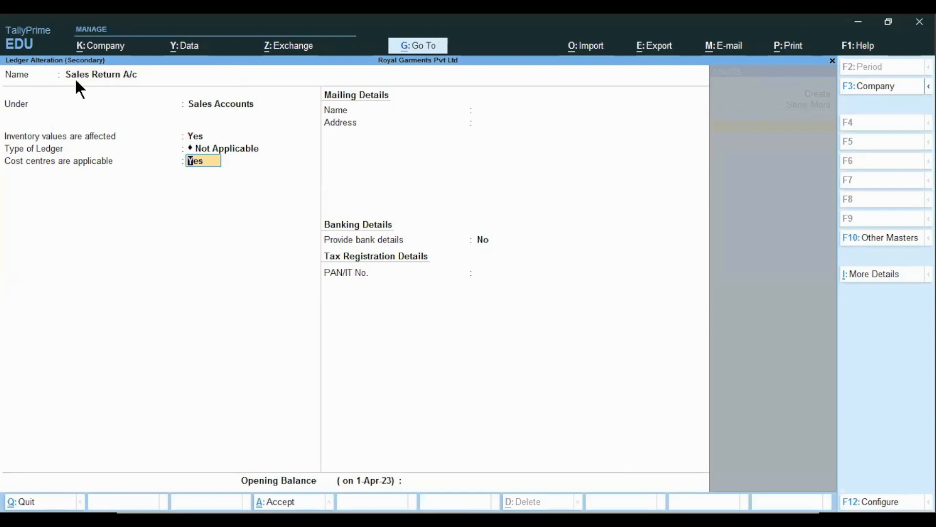
key(n)
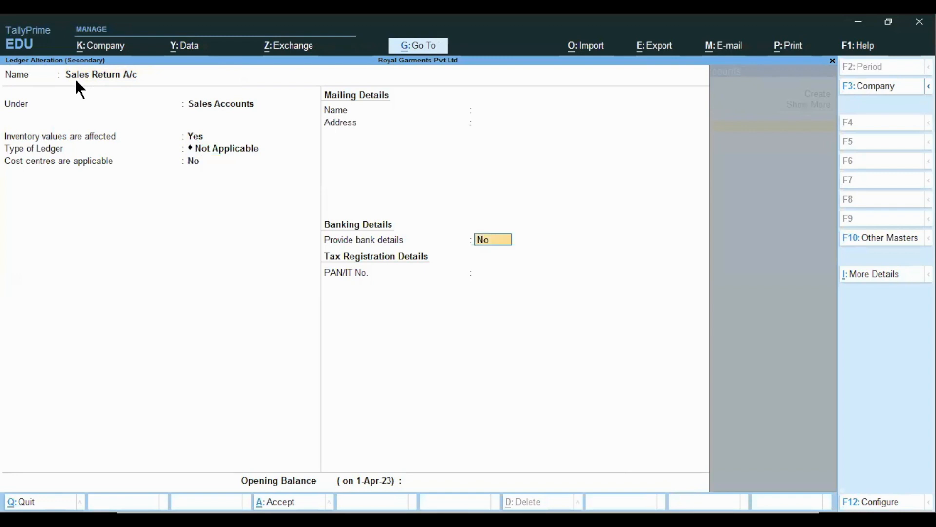
key(ctrl)
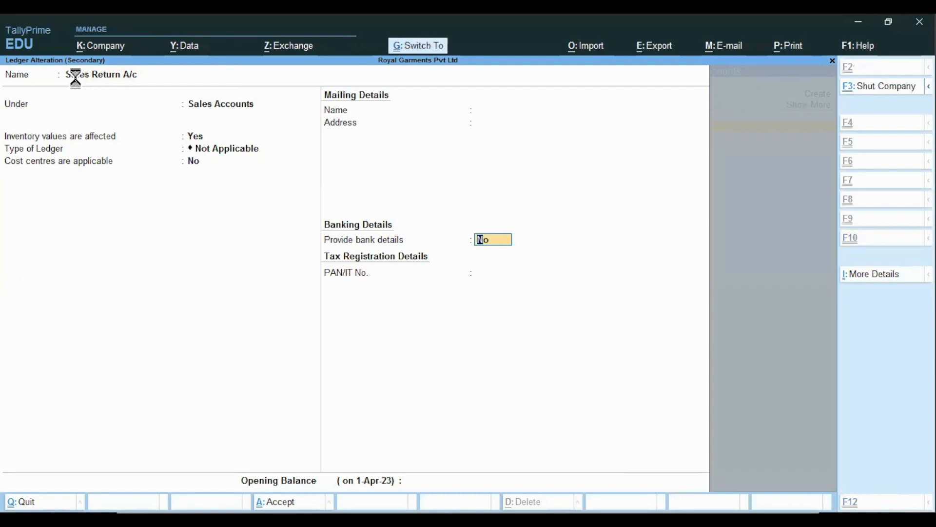
key(ctrl+a)
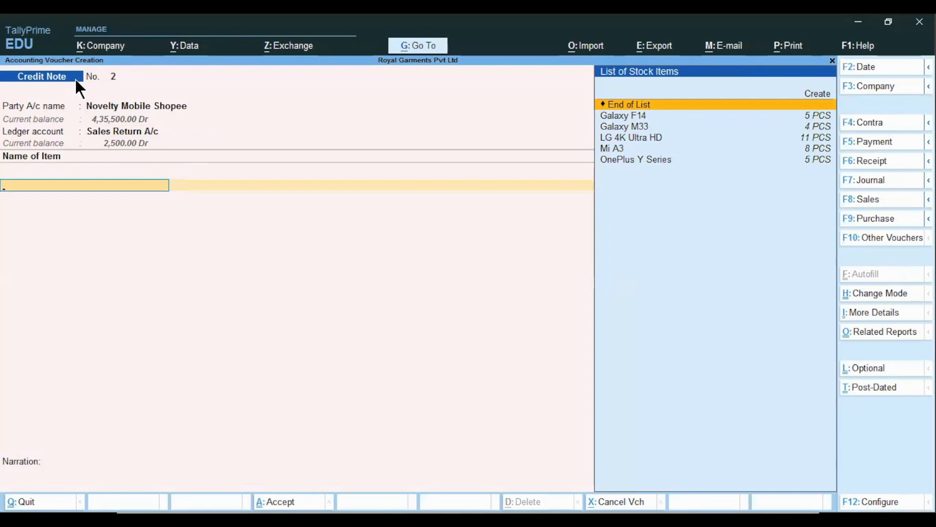
Step: Add LG 4K Ultra HD to the credit note with tracking and order numbers Not Applicable, godown Shastri Road and quantity 1
key(Down)
key(Down)
key(Down)
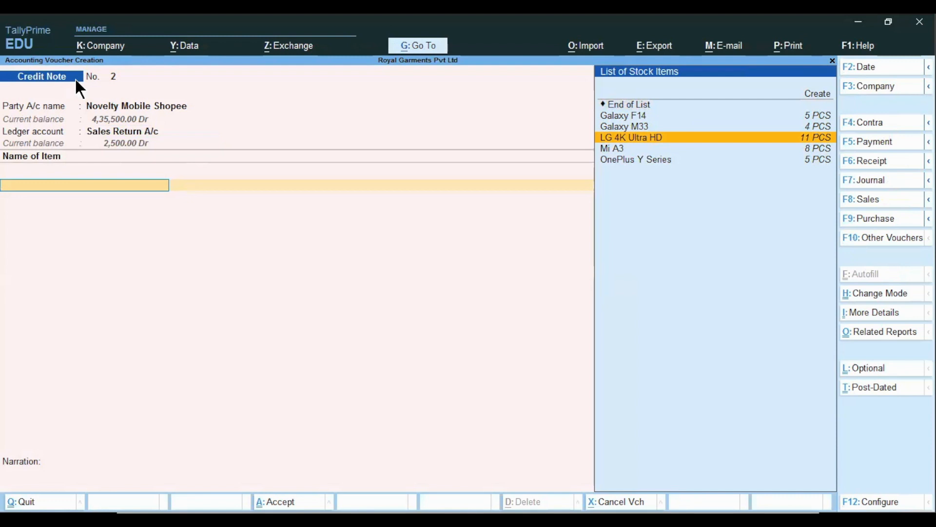
key(Return)
key(Return)
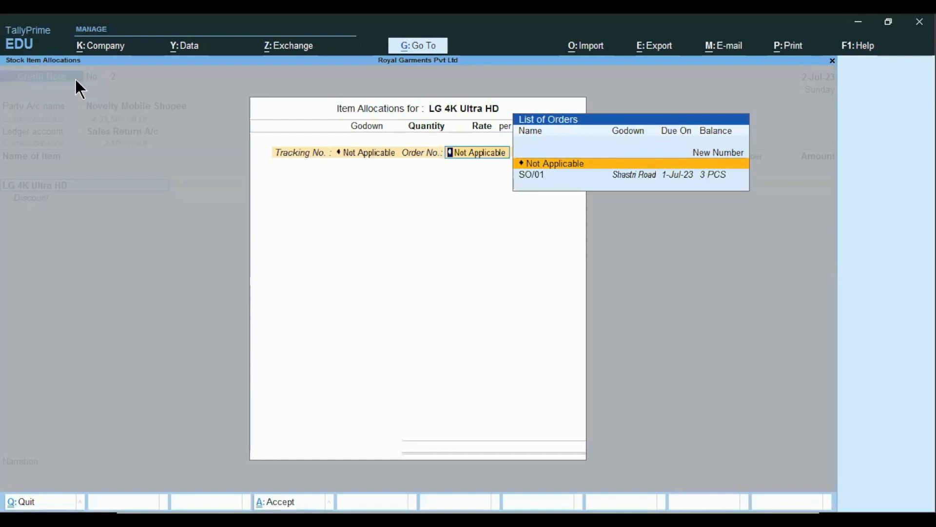
key(Return)
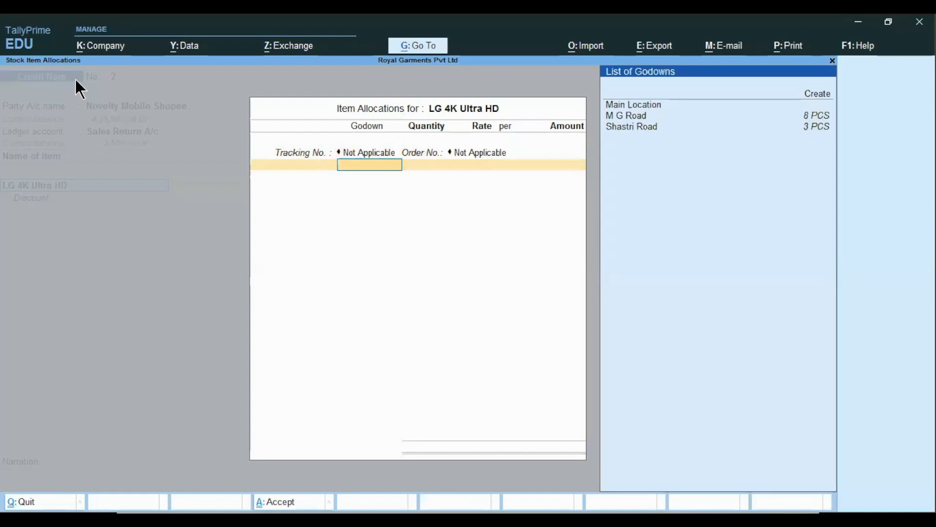
key(Down)
key(Down)
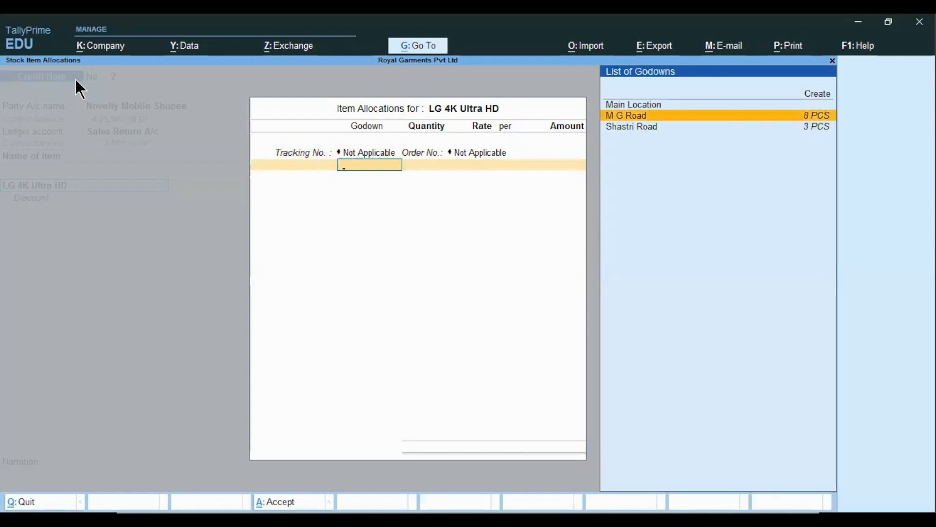
key(Return)
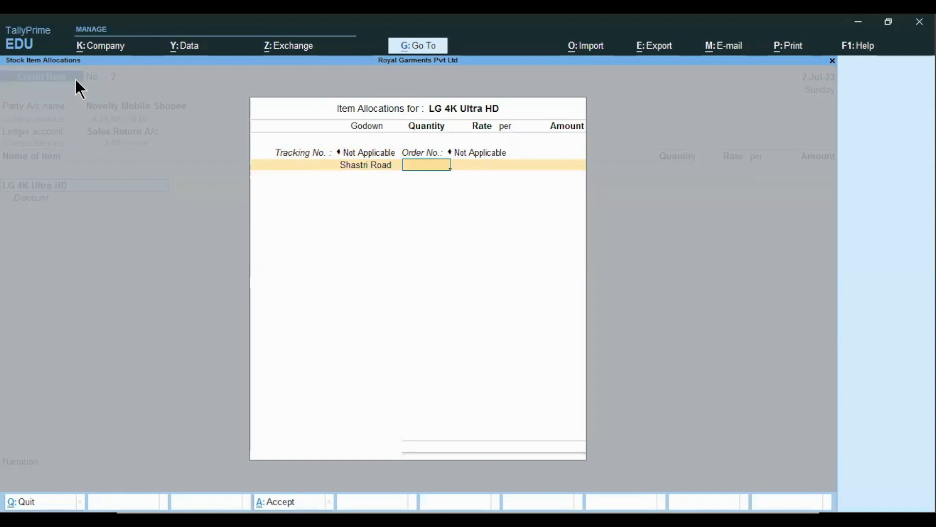
text(1)
key(Return)
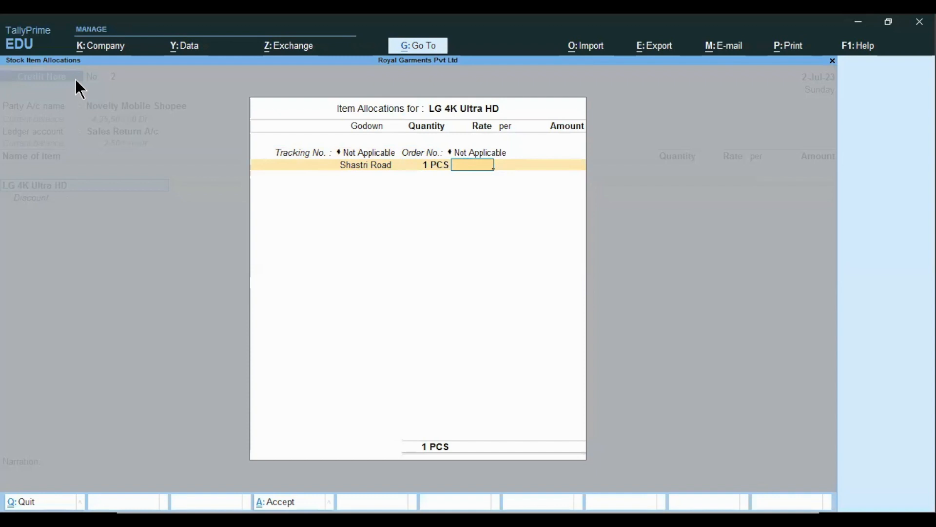
Step: Switch to the presentation and look up the LG 4K Ultra HD rate on the Novelty Mobile Shoppe order example slide
key(alt+Tab)
key(alt+Tab)
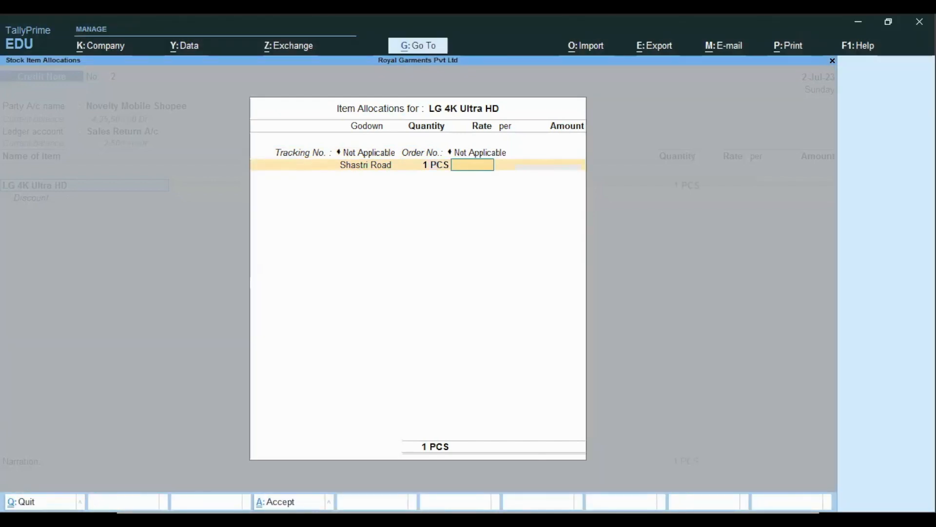
key(alt+Tab)
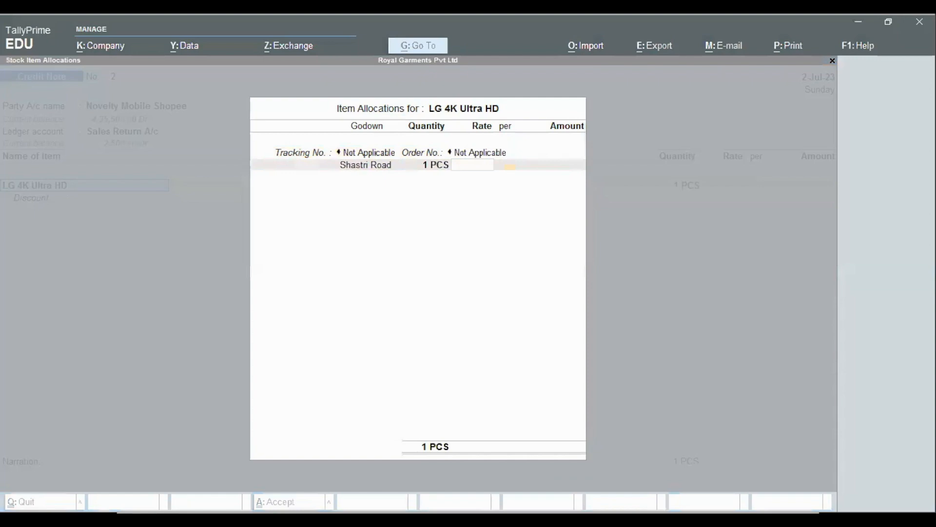
click(352, 507)
key(Page_Up)
key(Page_Up)
key(Page_Up)
key(Page_Up)
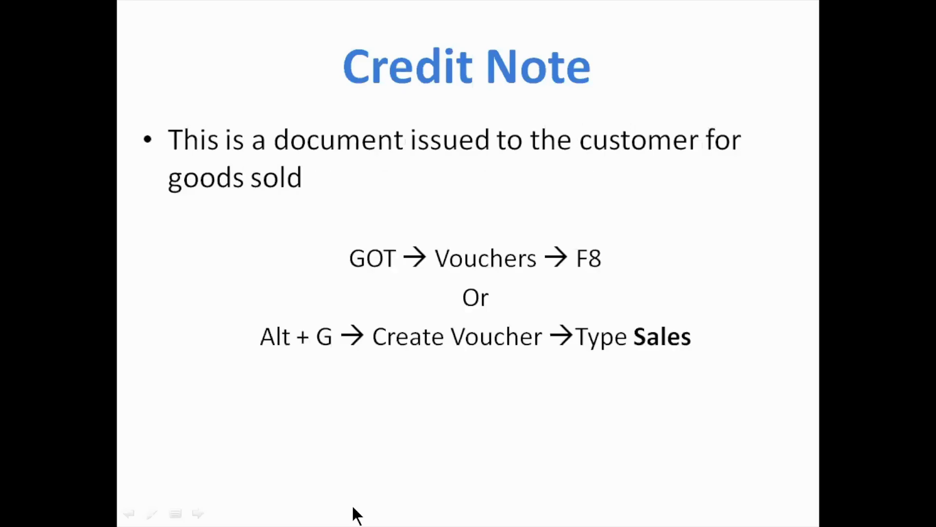
key(Page_Up)
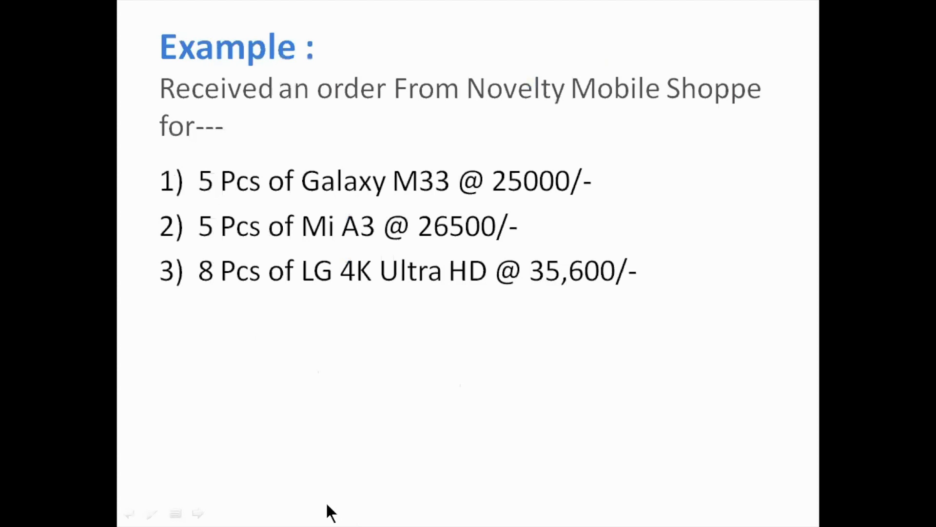
Step: Switch back to TallyPrime, set the LG 4K Ultra HD rate to 35,600 per PCS and end the item list without a discount
key(alt+Tab)
text(35,600)
key(Return)
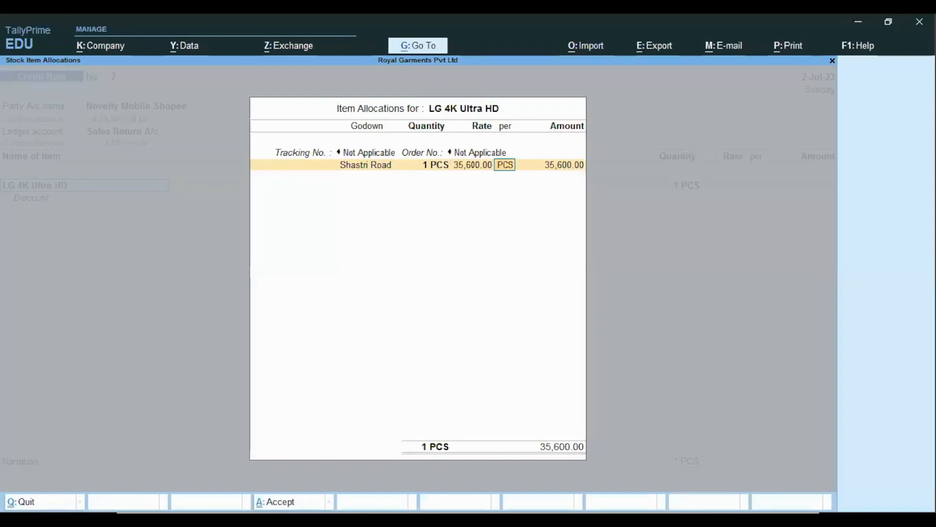
key(Return)
key(Return)
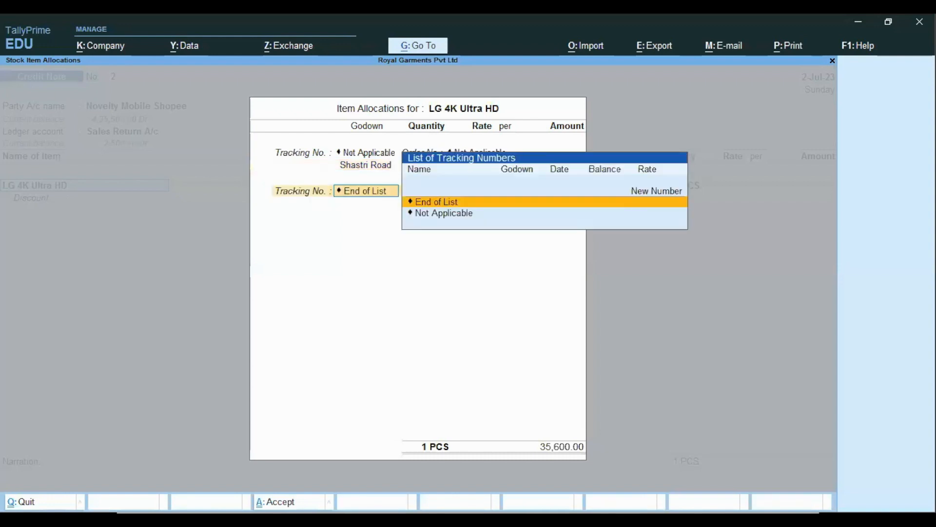
key(Return)
key(Return)
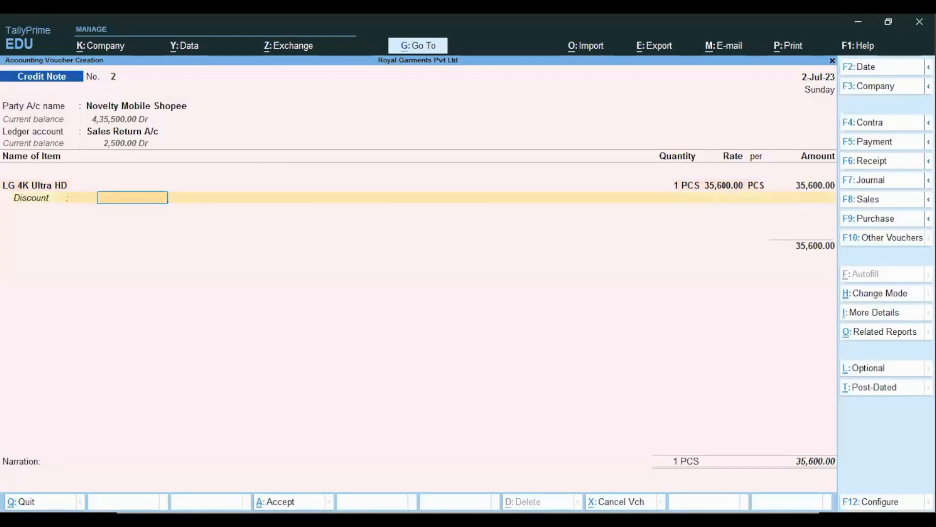
key(Return)
key(Return)
key(Return)
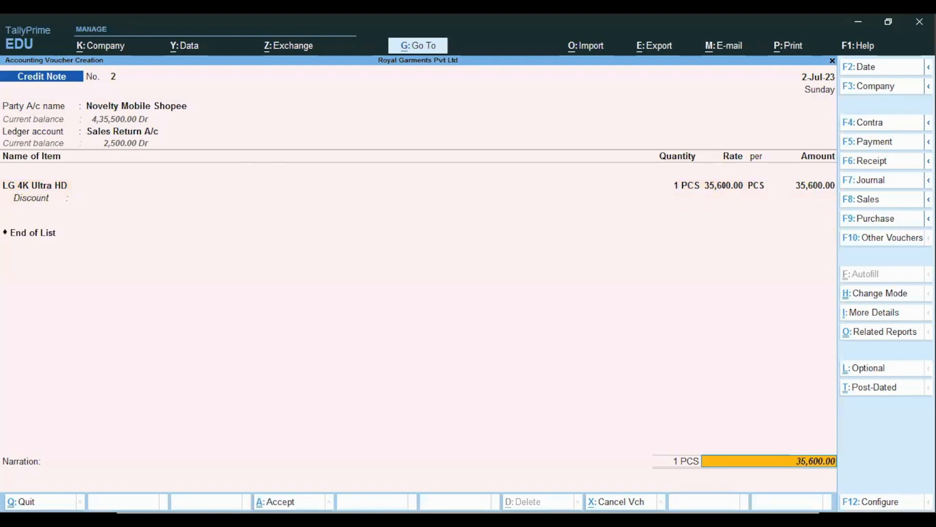
Step: Allocate the credit note amount as Agst Ref to the pending bill Inv/01
key(Return)
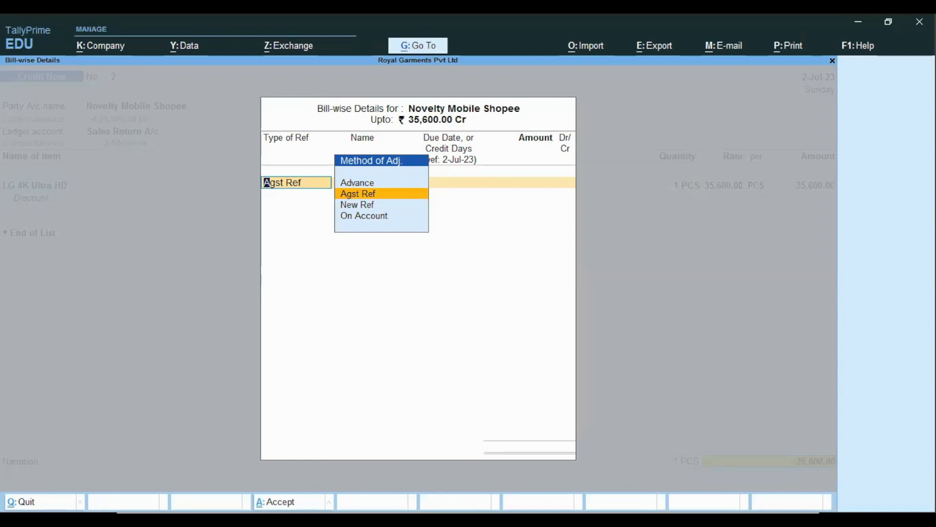
key(Return)
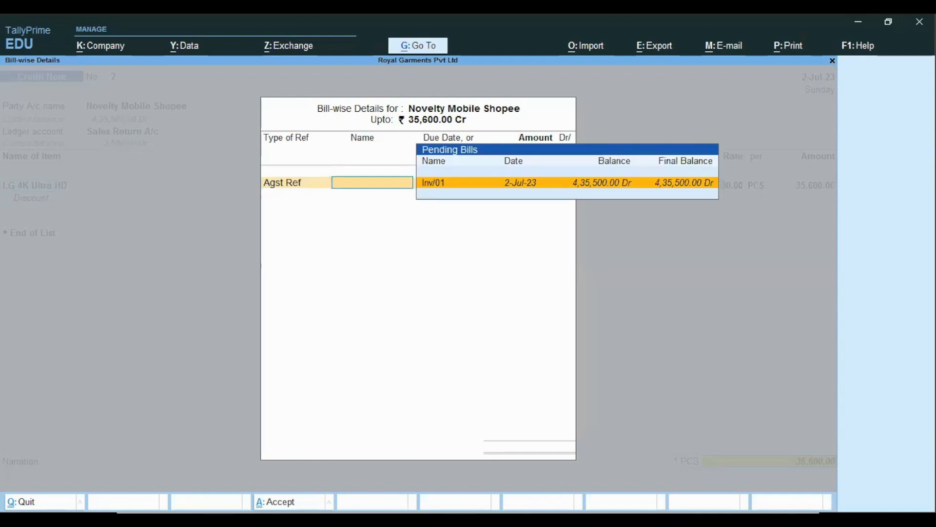
key(Return)
key(Return)
key(Return)
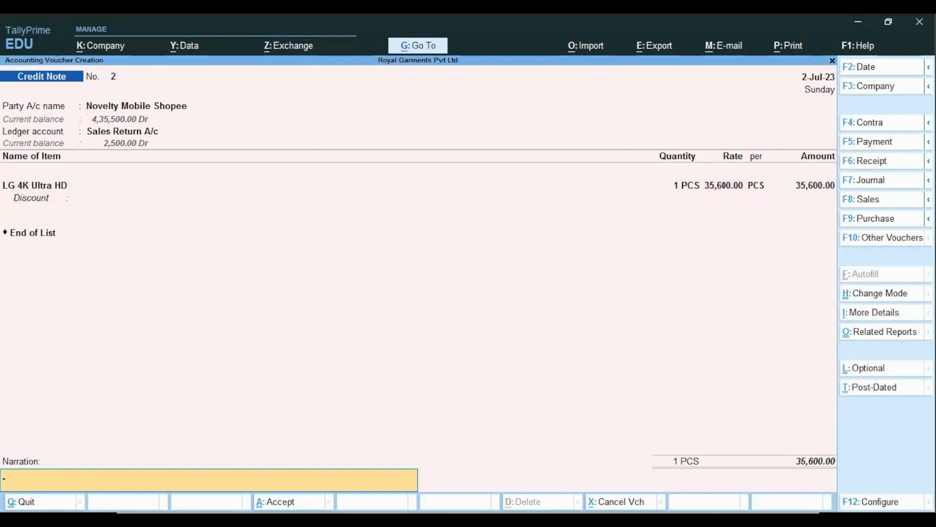
Step: Enter the narration "being goods rejected", save the credit note and return to the Gateway of Tally
text(being goods rejected)
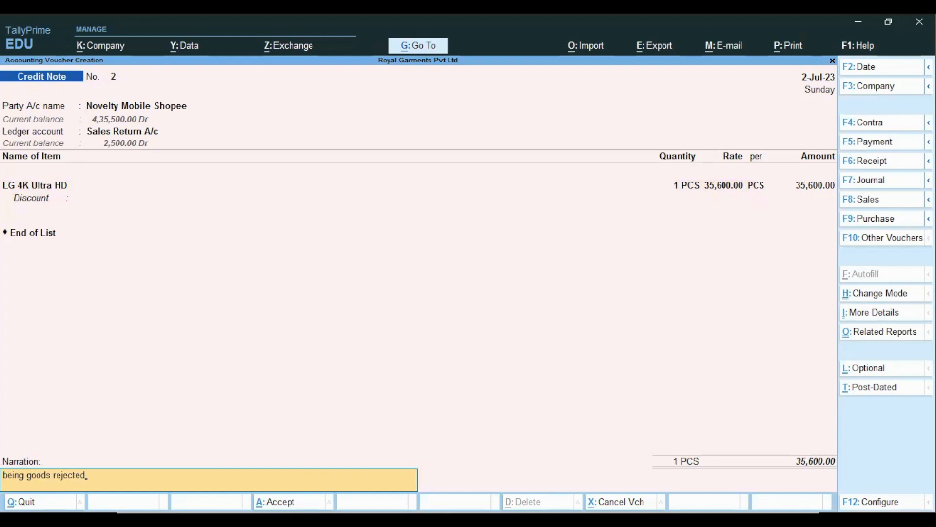
key(Return)
key(Return)
key(BackSpace)
key(Escape)
Step: Review the presentation slide on issuing a credit note for goods returned after invoice
key(Return)
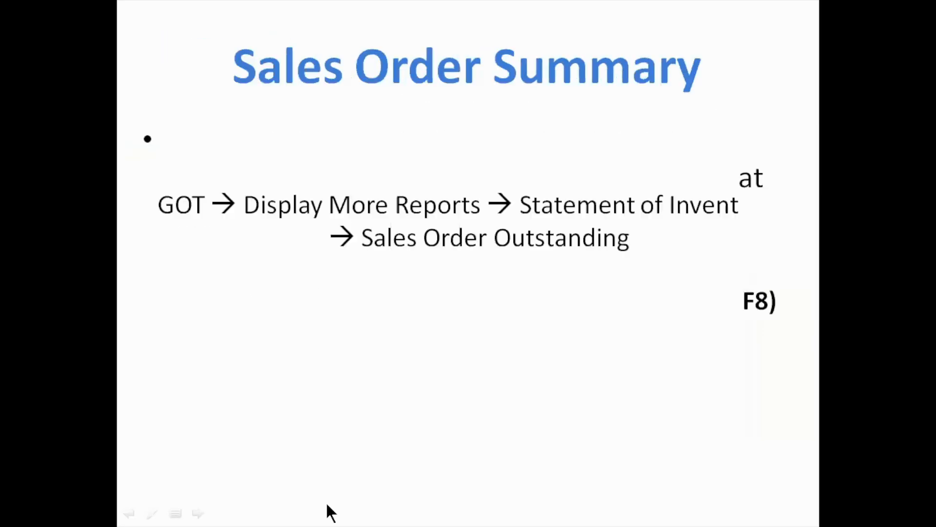
key(Left)
key(Left)
key(Left)
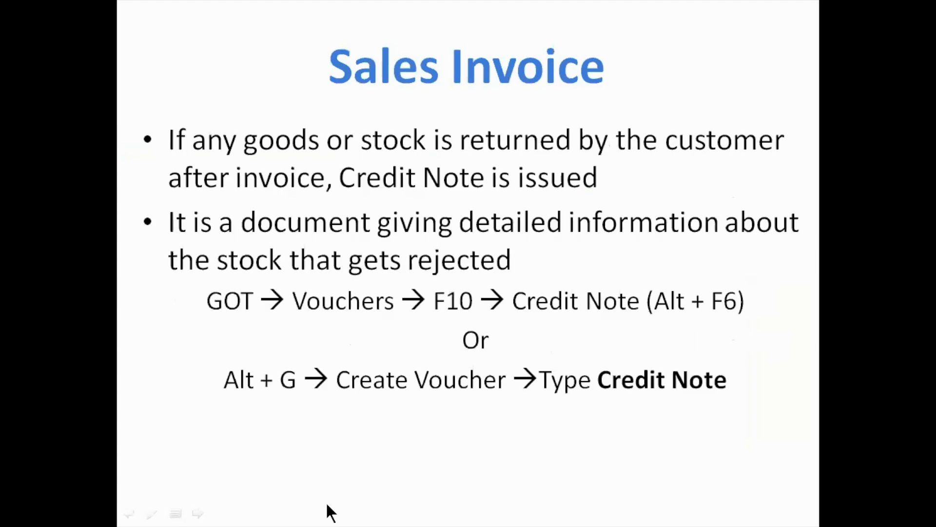
key(Right)
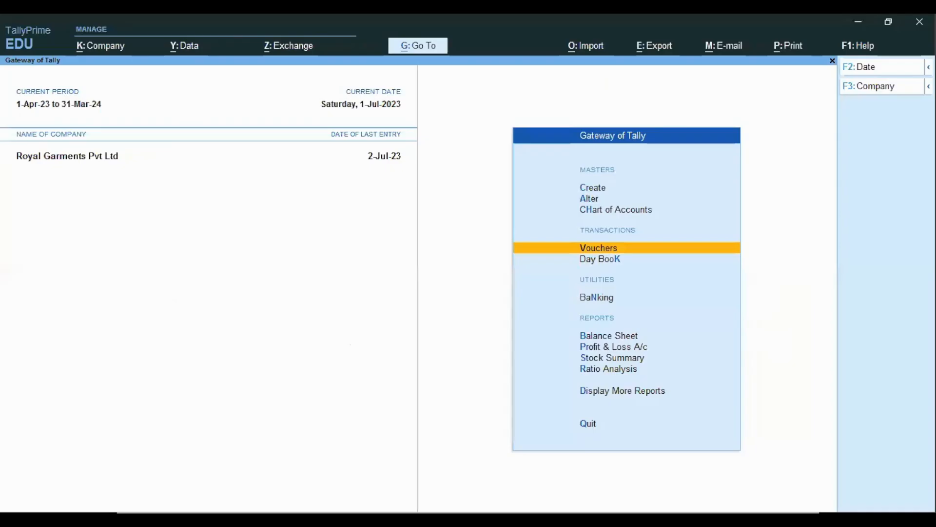
Step: Open the Stock Summary from the Gateway of Tally and show it in detailed form with the items of each stock group
key(Down)
key(Down)
key(Down)
key(Down)
key(Down)
key(Return)
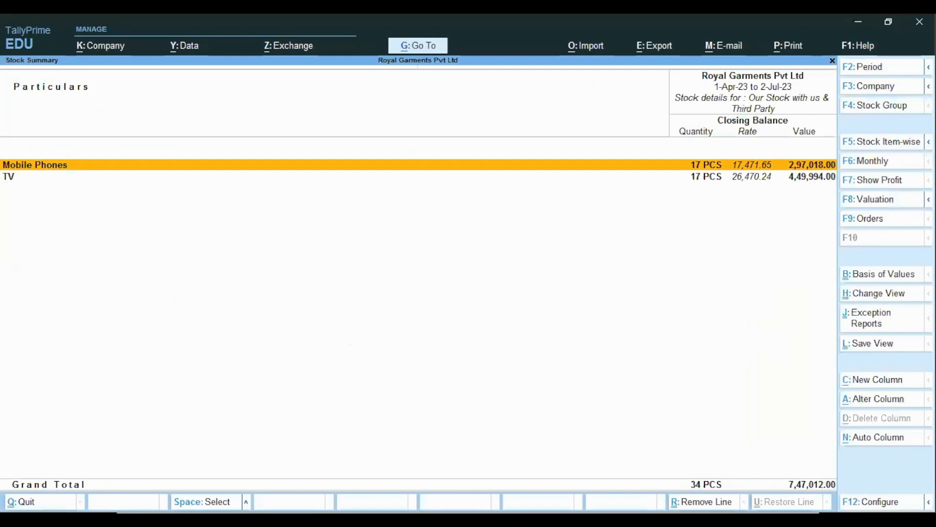
key(Down)
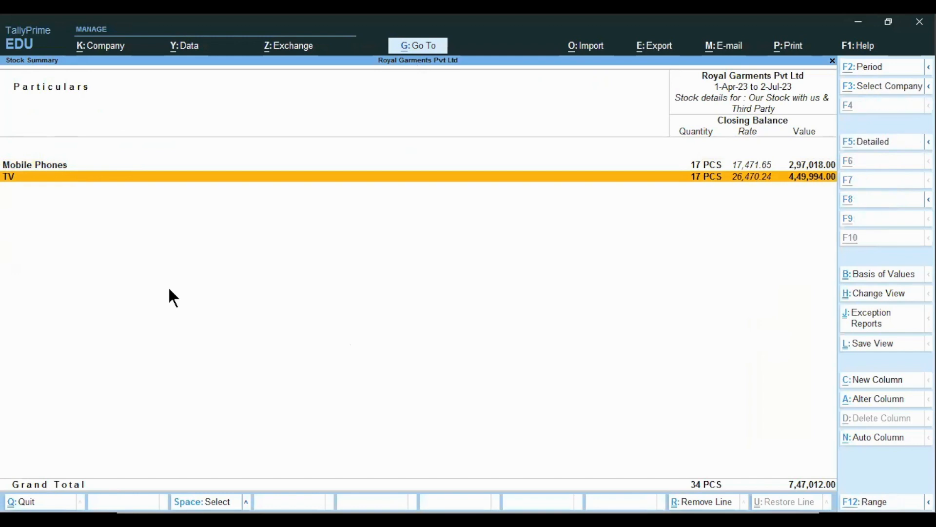
key(alt+F5)
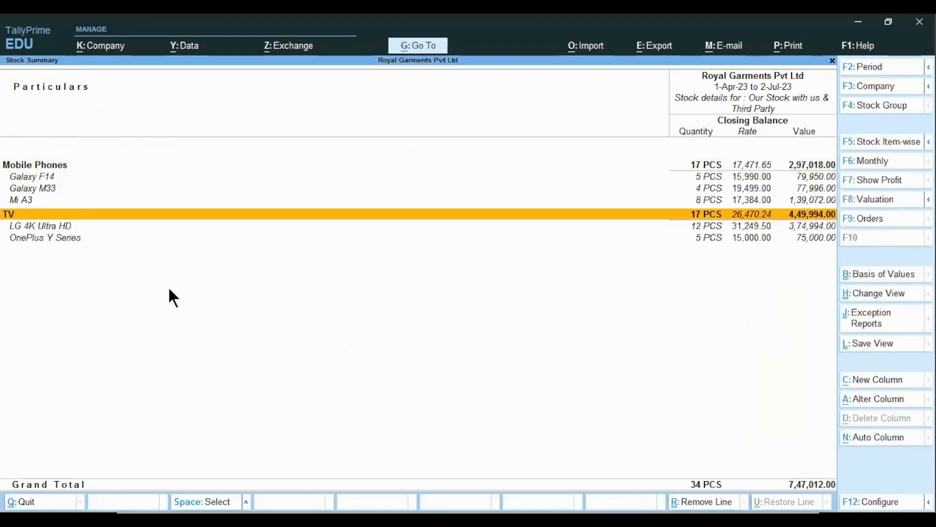
Step: Drill down into LG 4K Ultra HD's monthly summary and examine its July stock vouchers
key(Down)
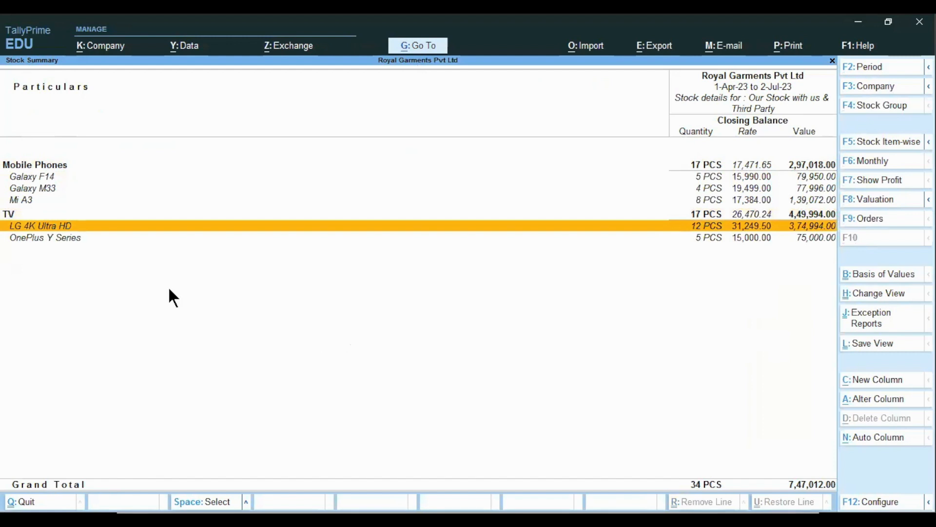
key(Return)
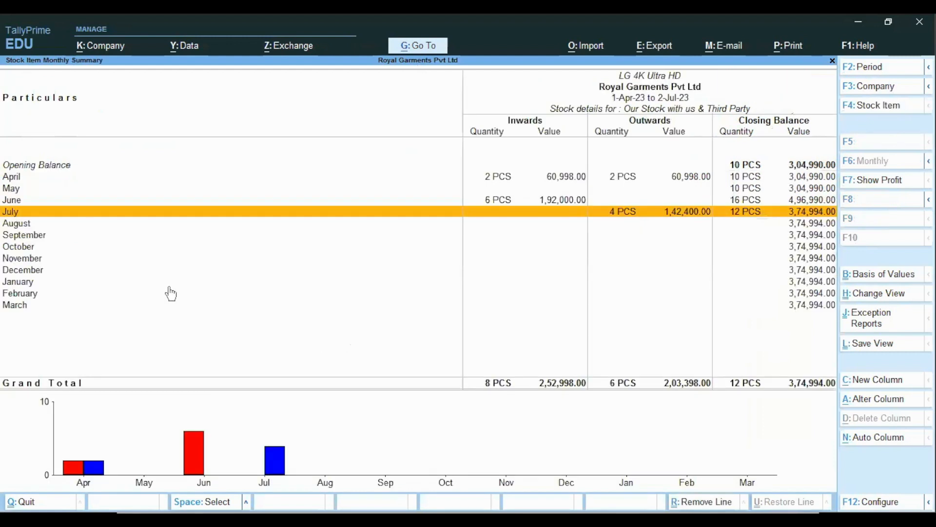
key(Return)
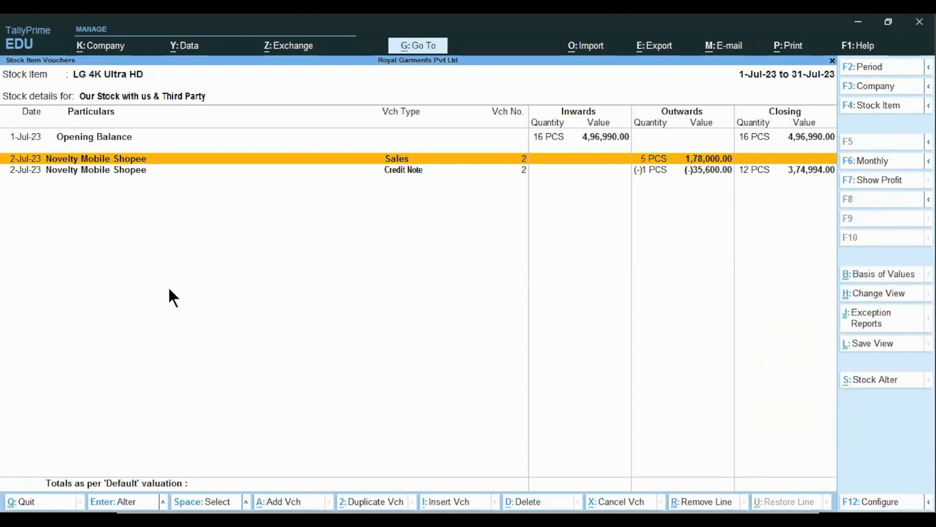
Step: Inspect the Novelty Mobile Shopee sales voucher behind LG 4K Ultra HD's July stock and return to the Gateway of Tally
key(Return)
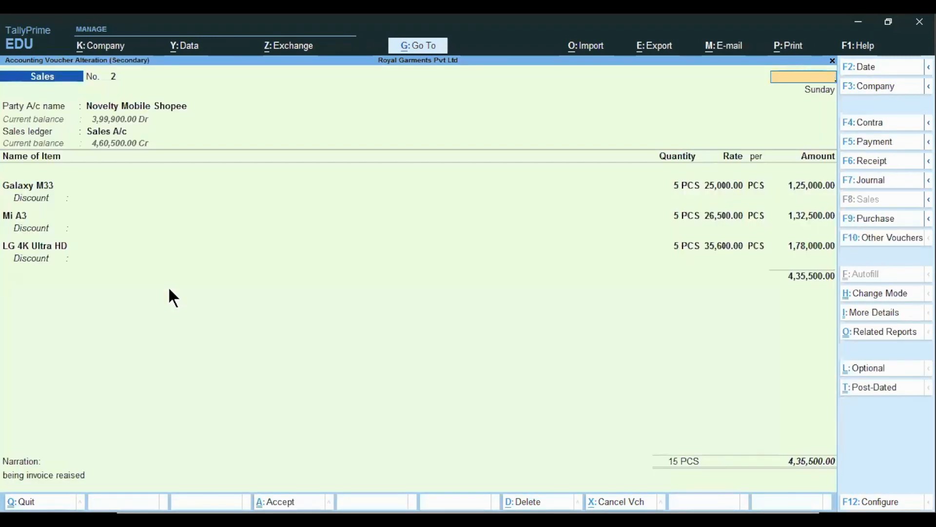
key(Escape)
key(Down)
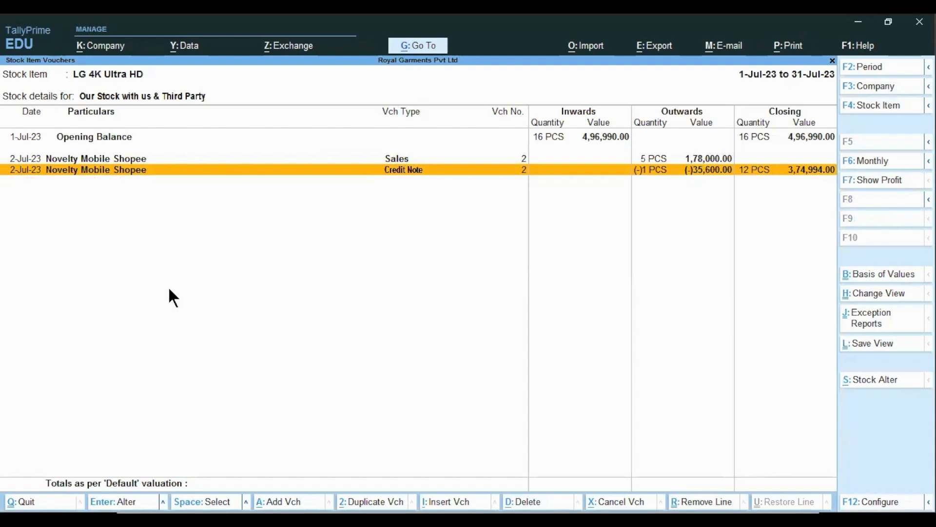
key(Escape)
key(Escape)
key(Escape)
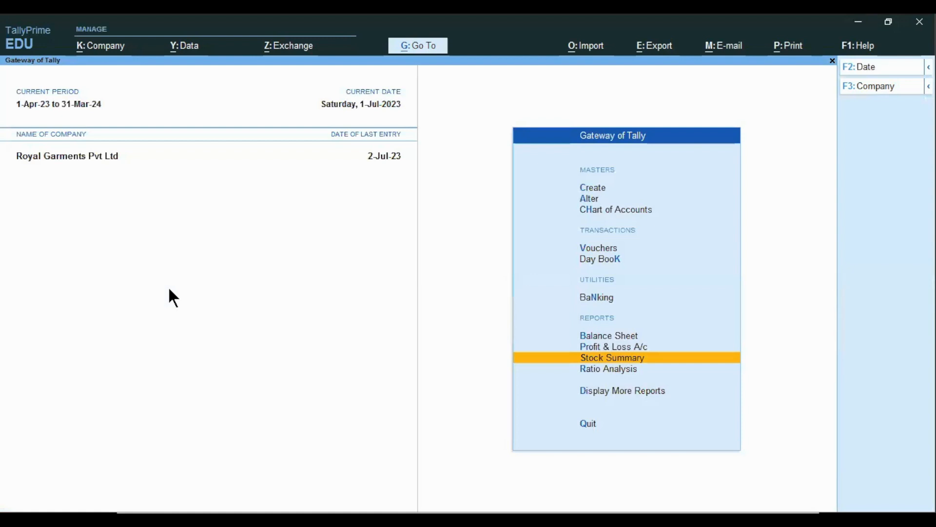
Step: Check the Sales Bills Pending report in the Statements of Inventory and close it
key(Down)
key(Down)
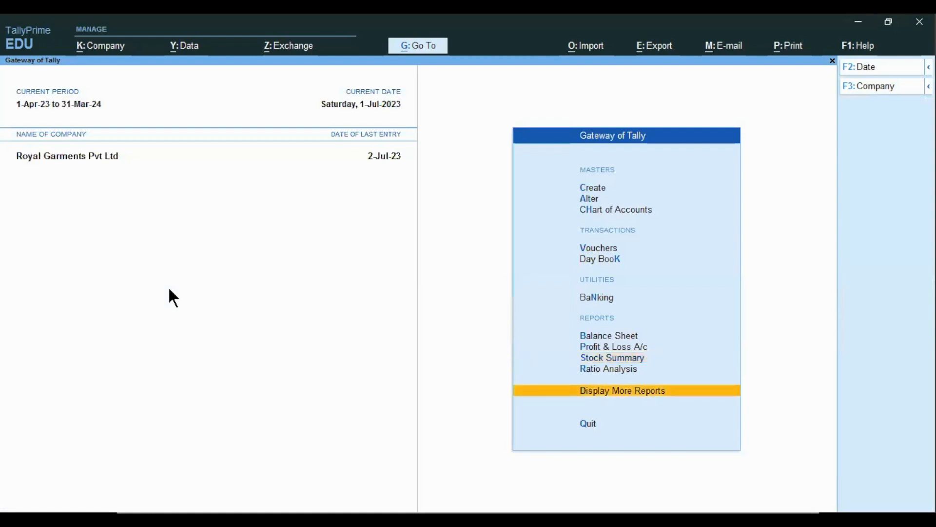
key(Return)
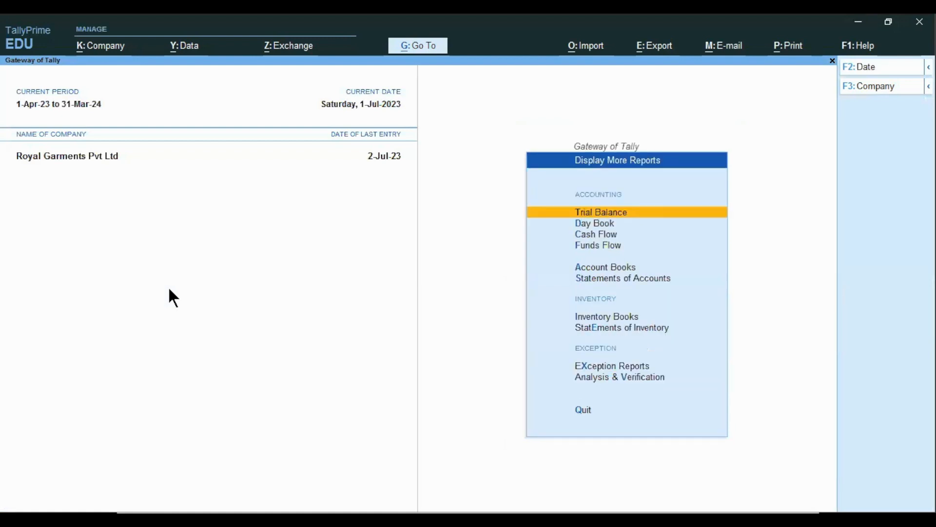
key(Down)
key(Down)
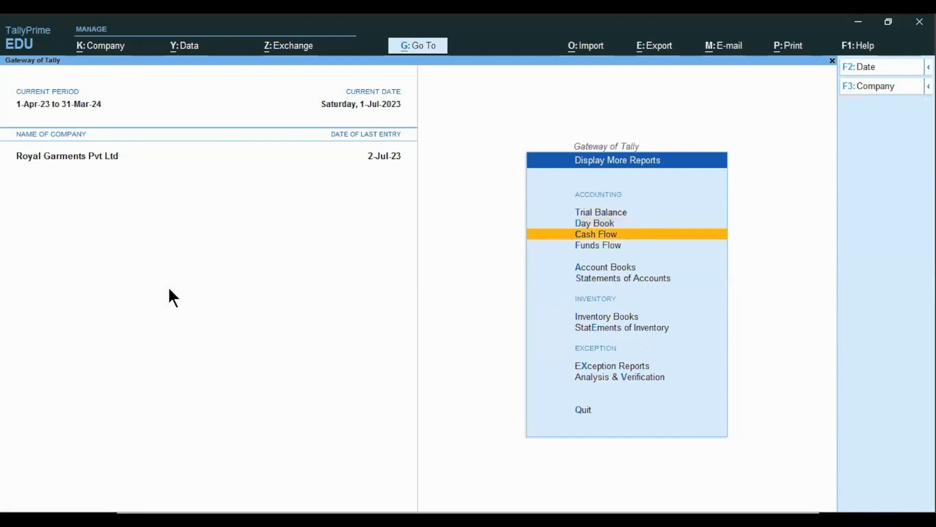
key(e)
key(Down)
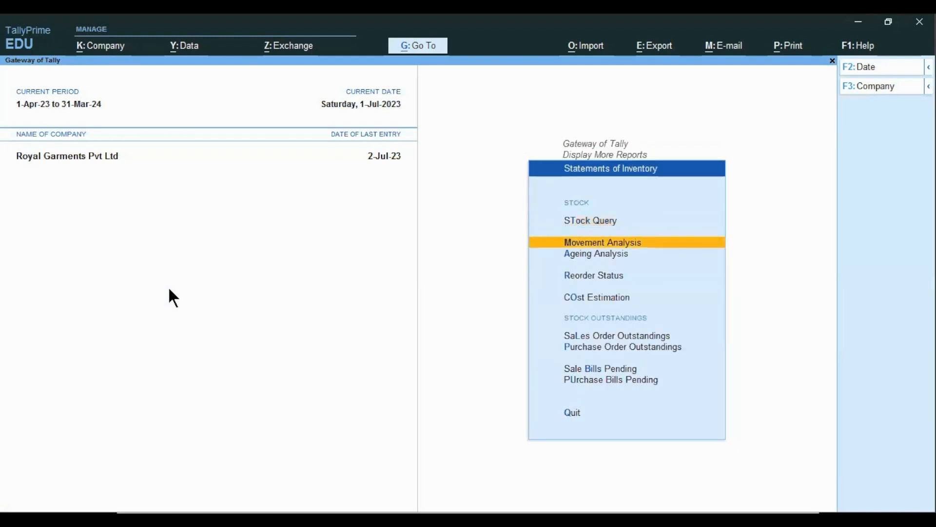
key(Down)
key(Down)
key(Down)
key(Down)
key(Down)
key(Up)
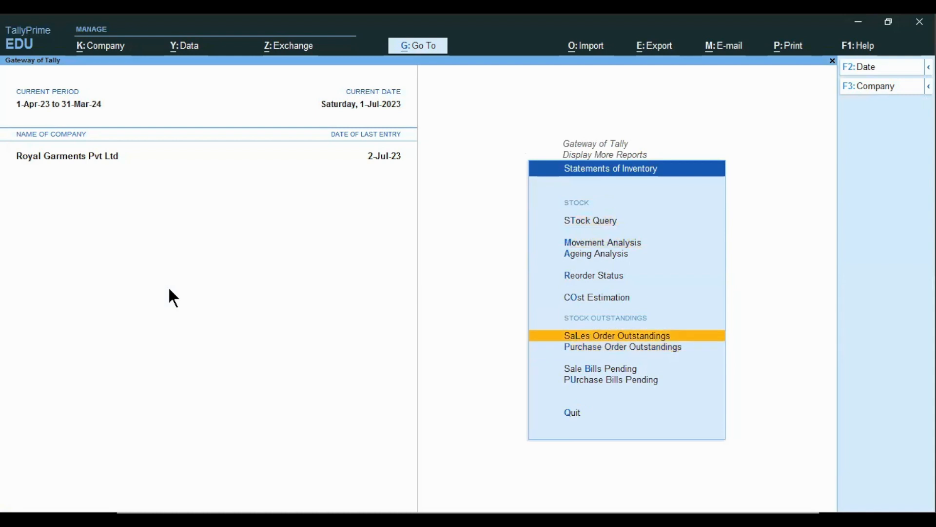
key(Down)
key(Down)
key(Return)
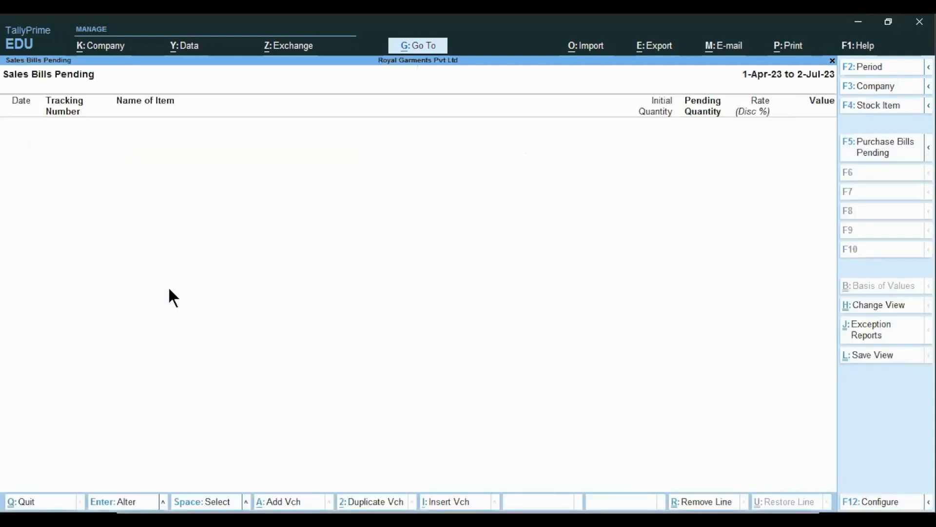
key(Escape)
Step: Review the Sales Order Outstandings for the TV stock group and return to the Gateway of Tally
key(Up)
key(Up)
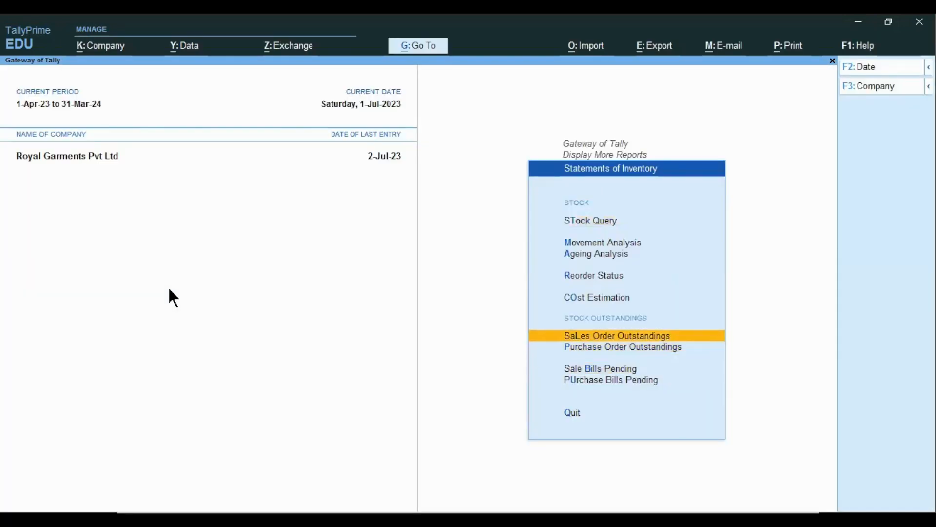
key(Return)
key(Return)
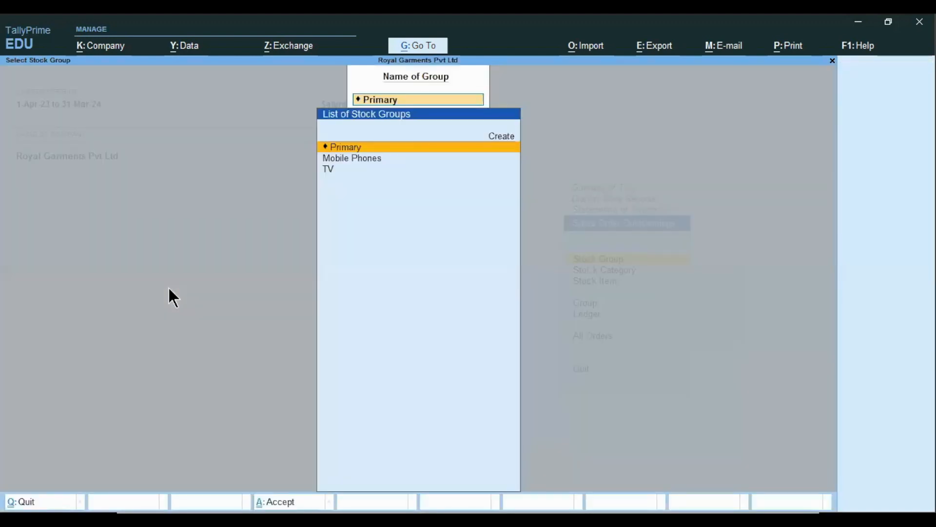
key(Down)
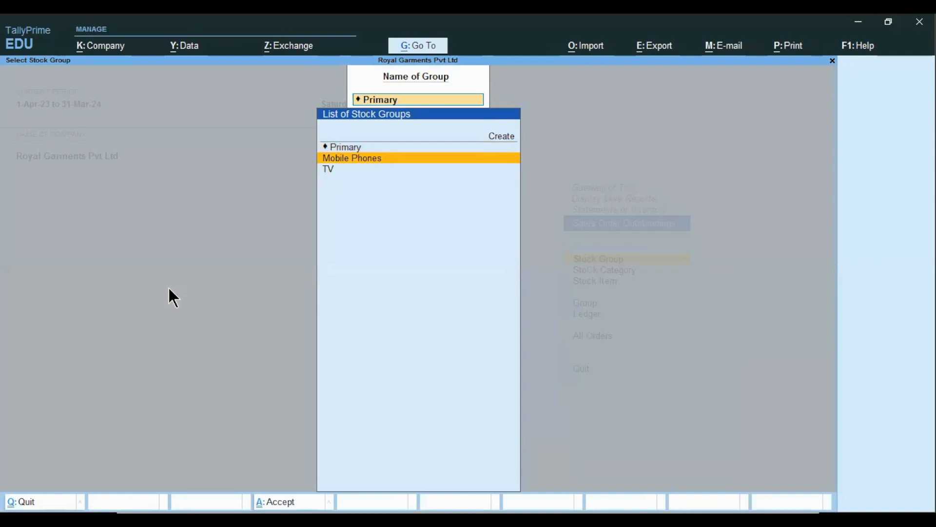
key(Down)
key(Return)
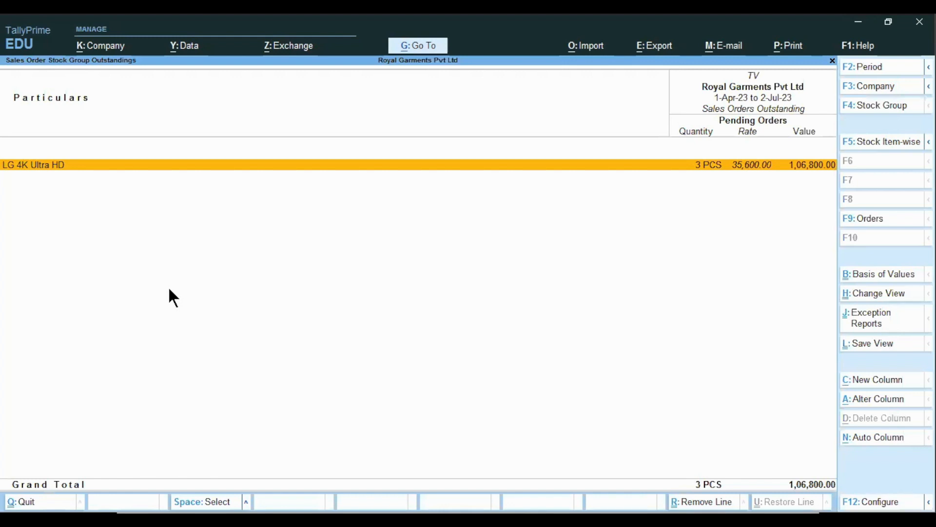
key(Escape)
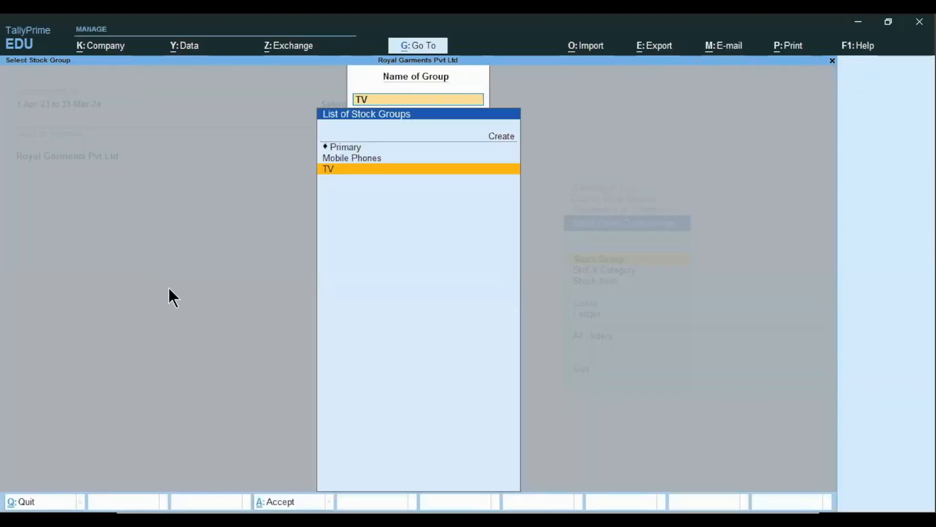
key(Escape)
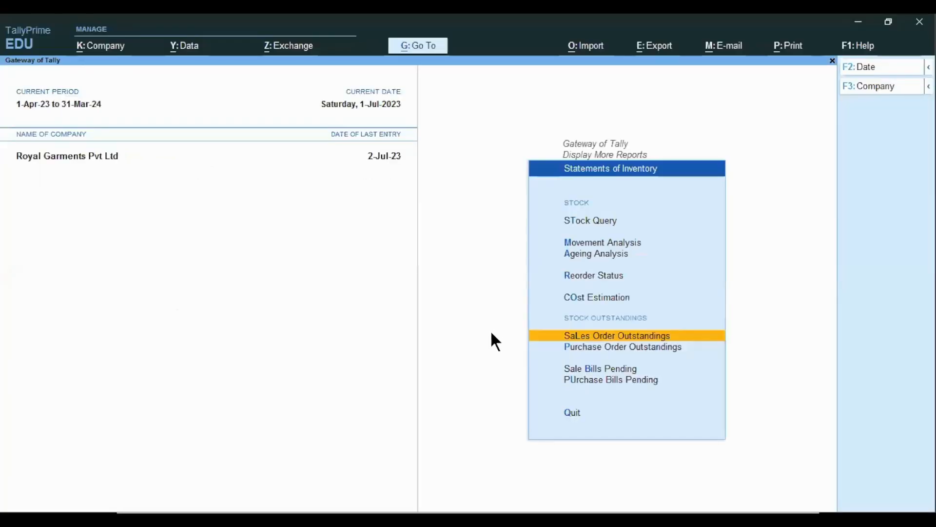
key(Escape)
key(Escape)
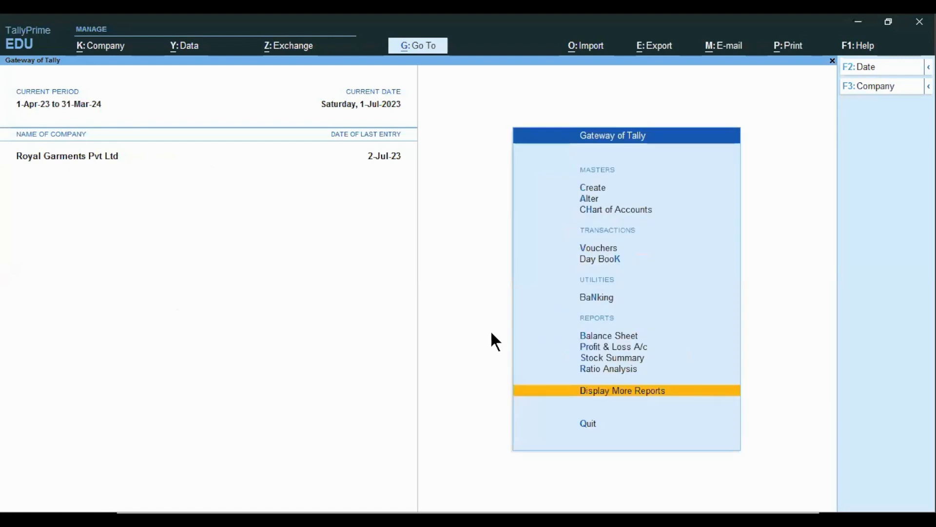
Step: Review the ledger vouchers of Novelty Mobile Shopee in the Account Books and return to the Gateway of Tally
key(Up)
key(Up)
key(Down)
key(Down)
key(Return)
key(Down)
key(Down)
key(Down)
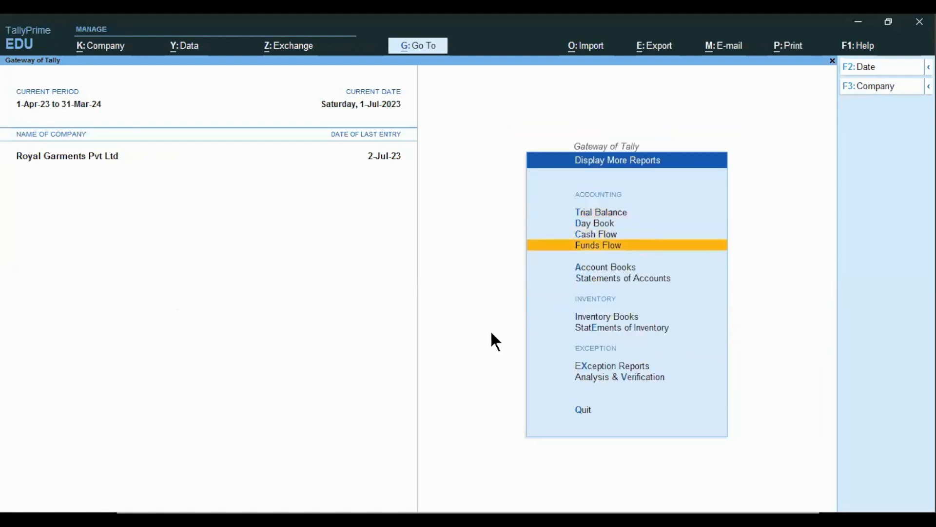
key(Down)
key(Return)
key(Down)
key(Return)
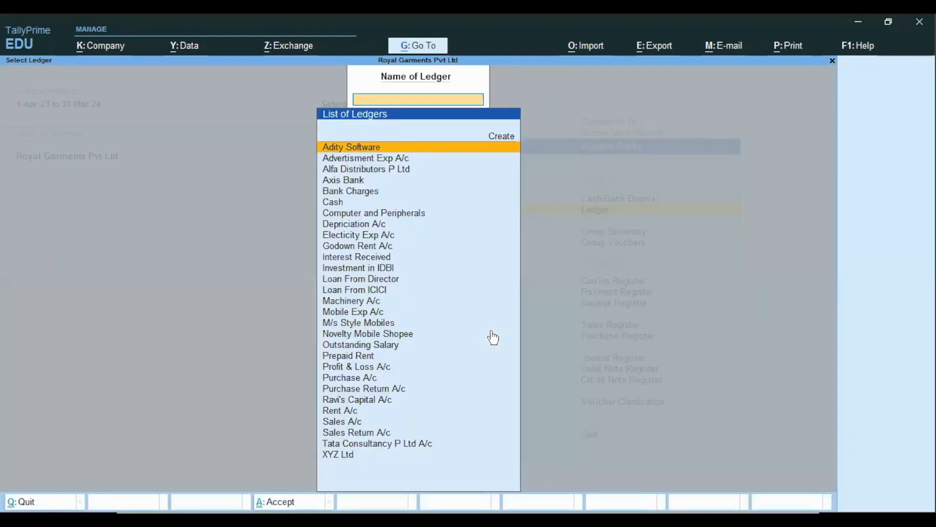
text(N)
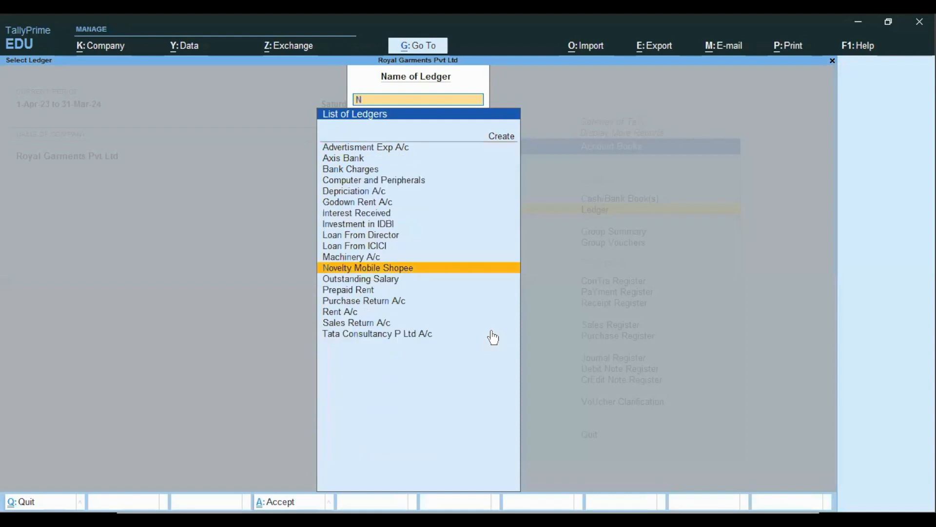
key(BackSpace)
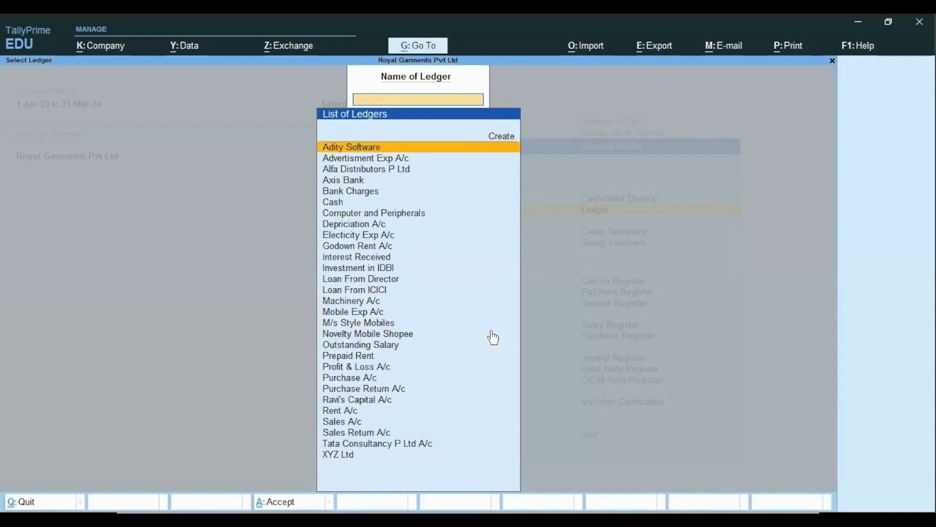
text(N)
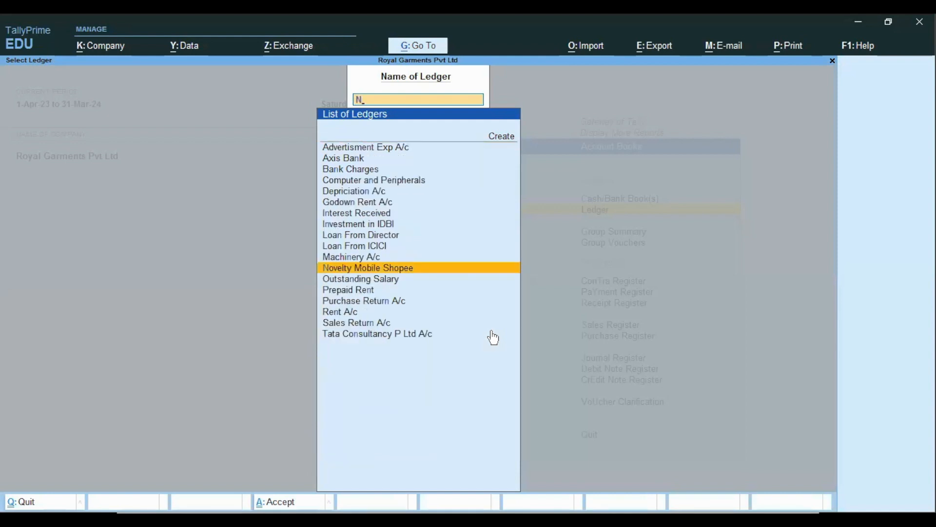
key(Return)
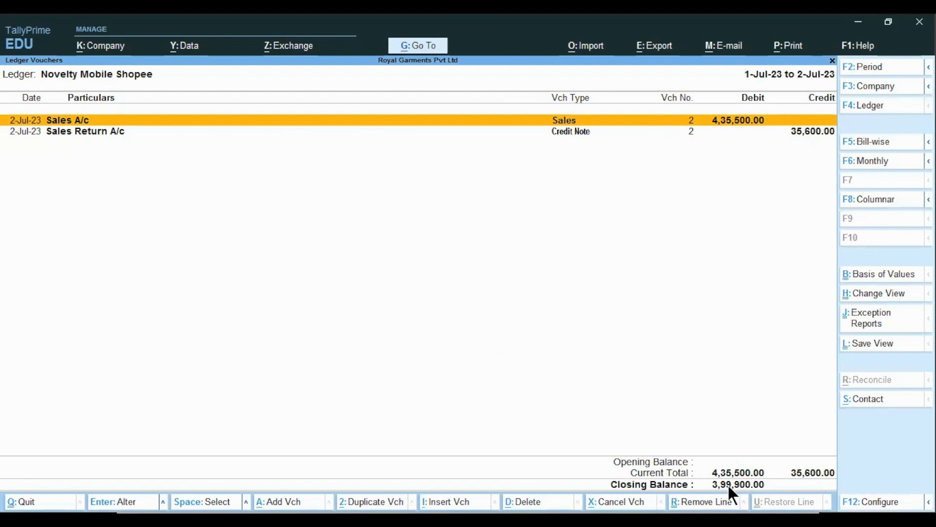
key(Escape)
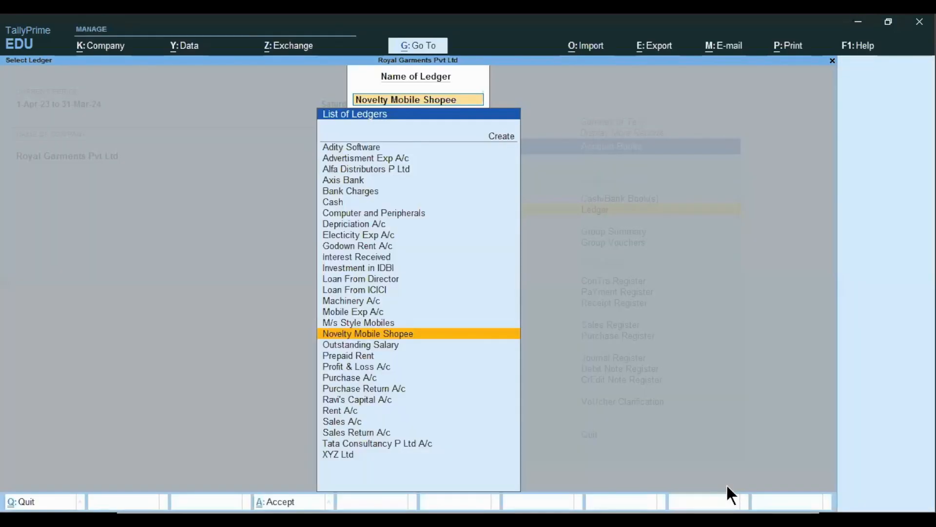
key(Escape)
key(Escape)
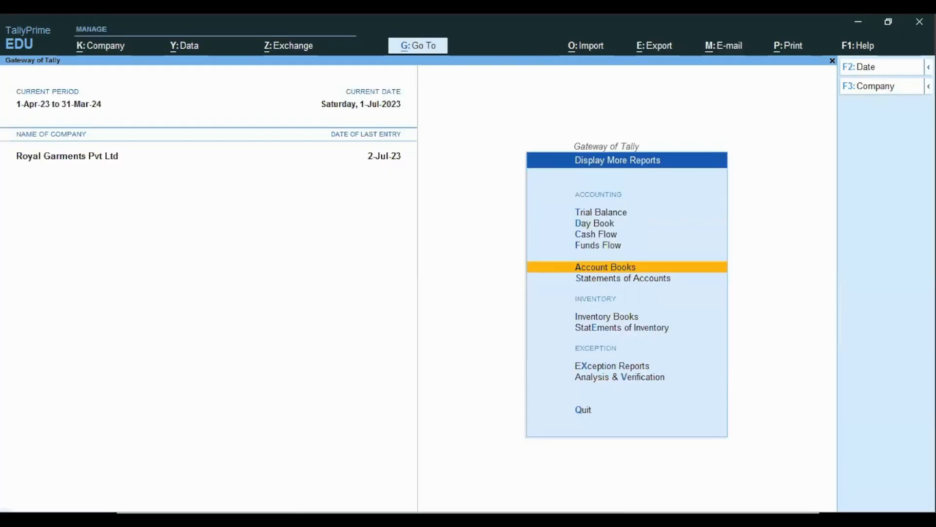
key(Escape)
Step: Start a new Receipt voucher and date it 31-Jul-23
key(Up)
key(Up)
key(Up)
key(Up)
key(Up)
key(Up)
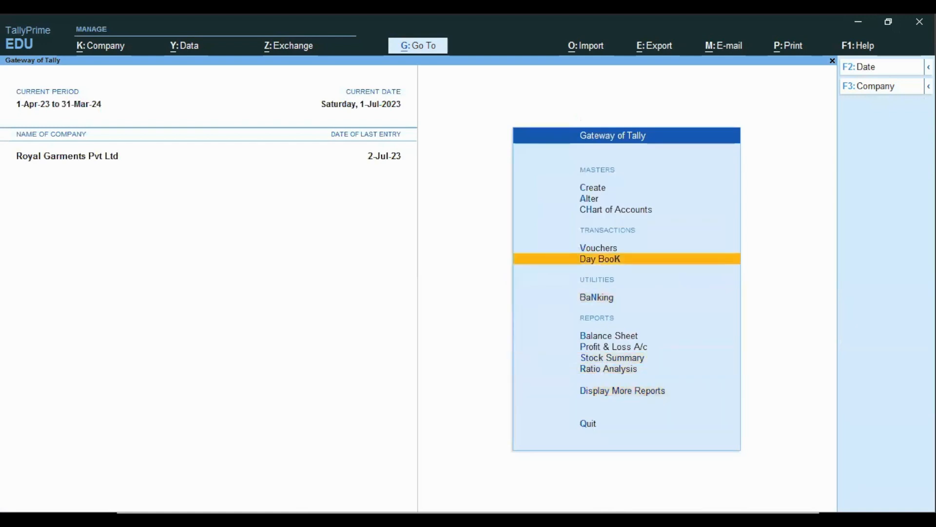
key(Up)
key(Return)
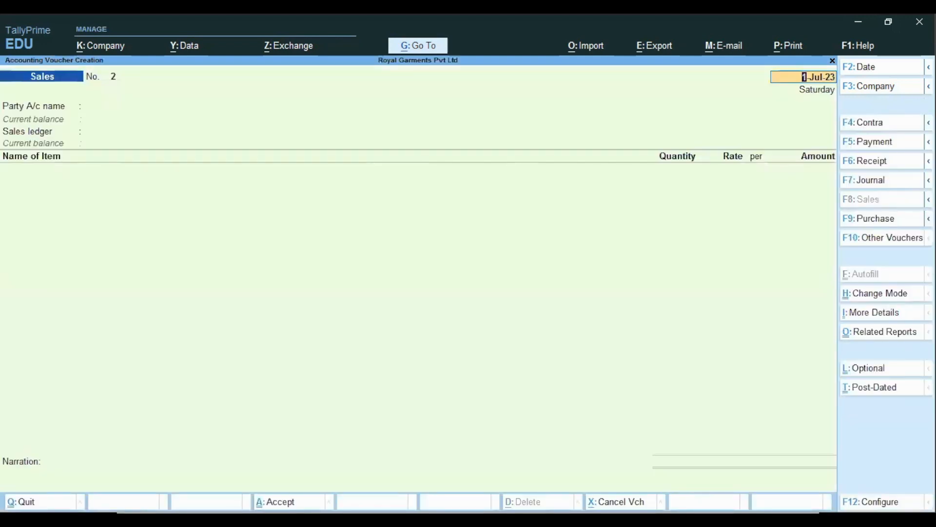
click(867, 168)
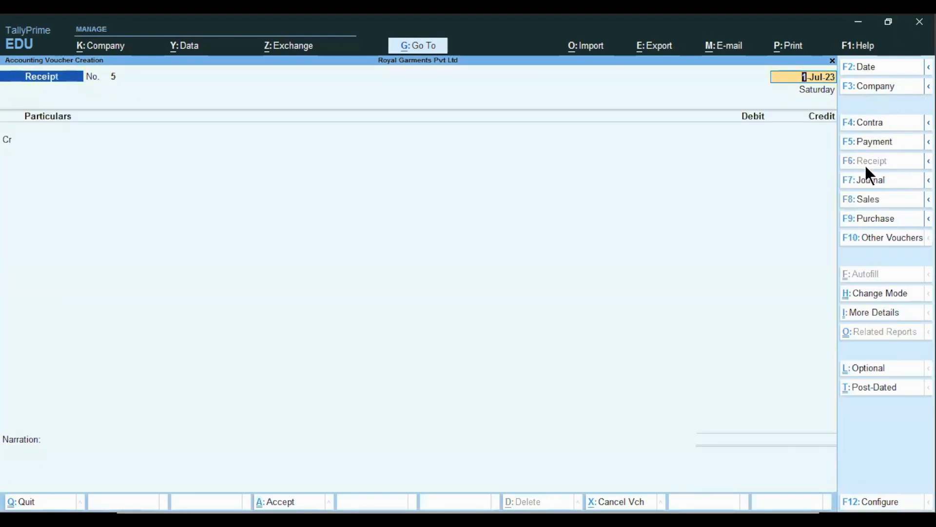
text(31.)
key(Return)
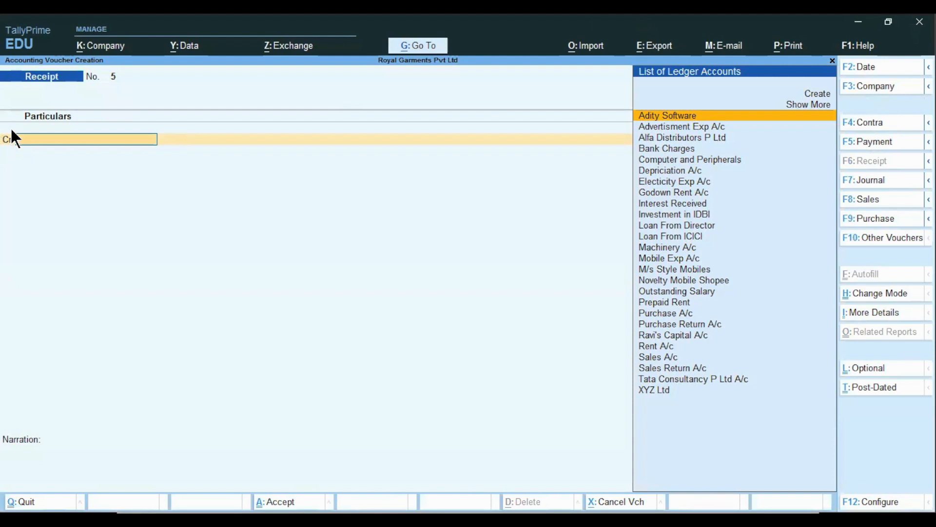
Step: Credit Novelty Mobile Shopee with 3,99,900 in the receipt voucher
text(nov)
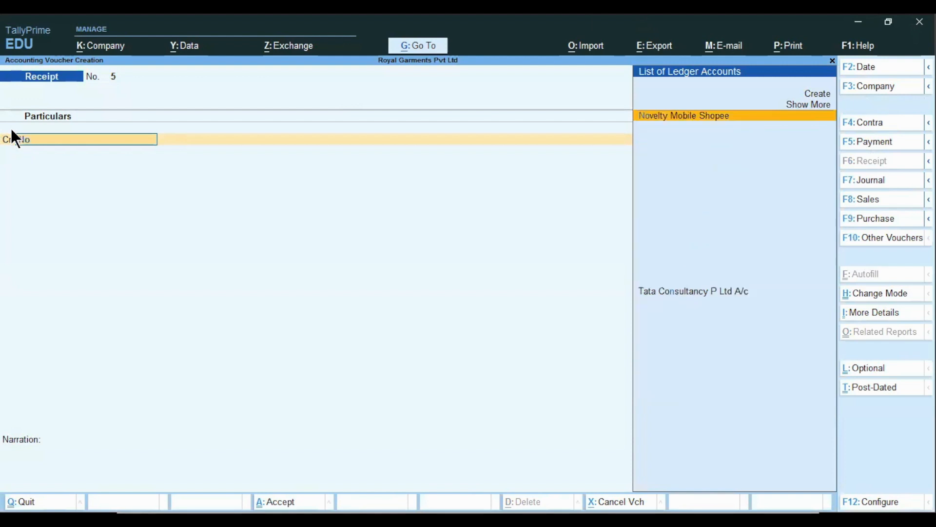
key(Return)
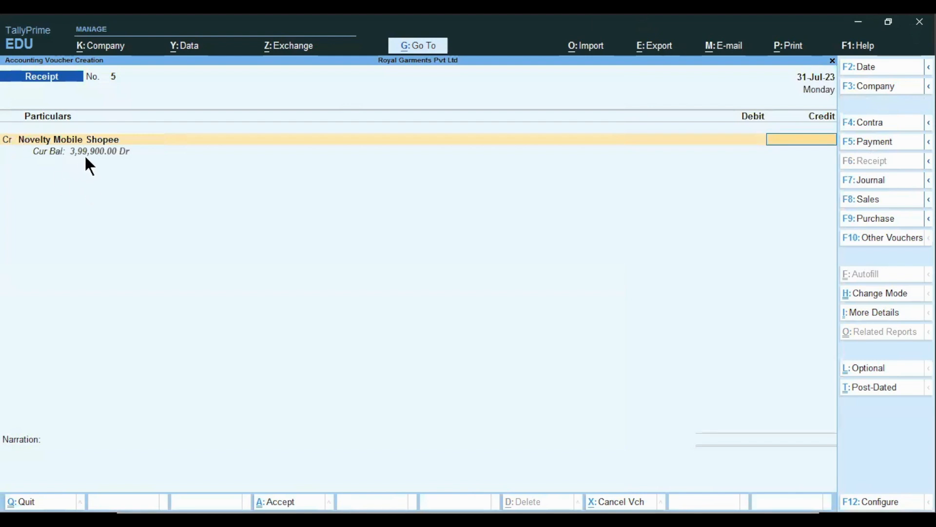
text(3,99,)
text(900)
key(Return)
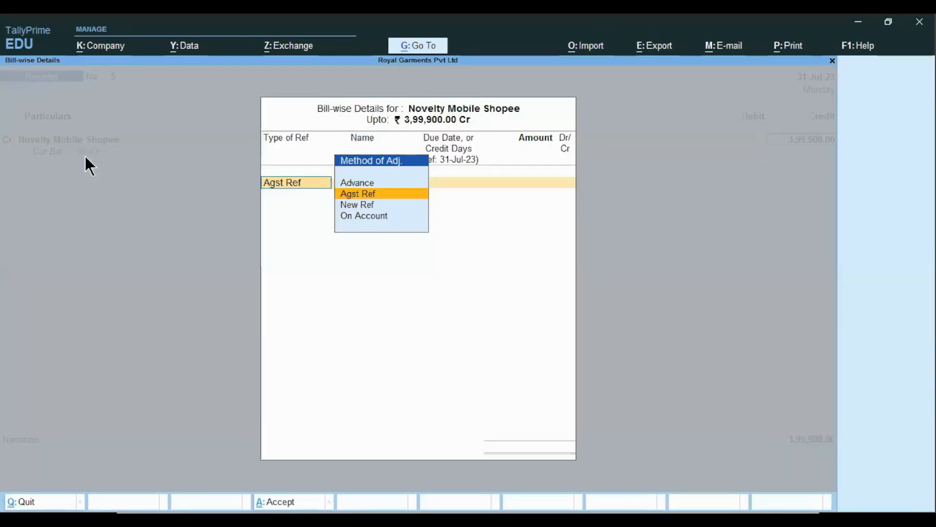
Step: Allocate the full 3,99,900.00 Cr as Agst Ref against the pending bill Inv/01
key(Return)
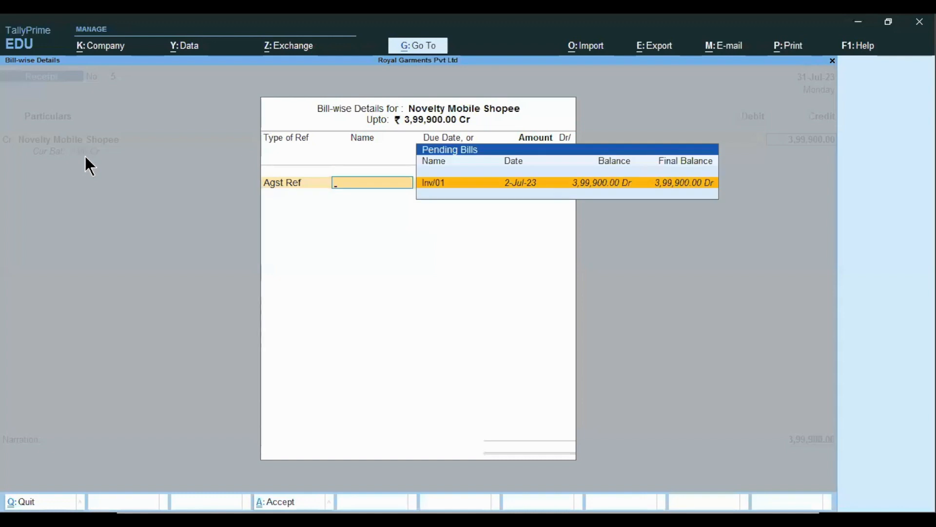
key(Return)
key(Return)
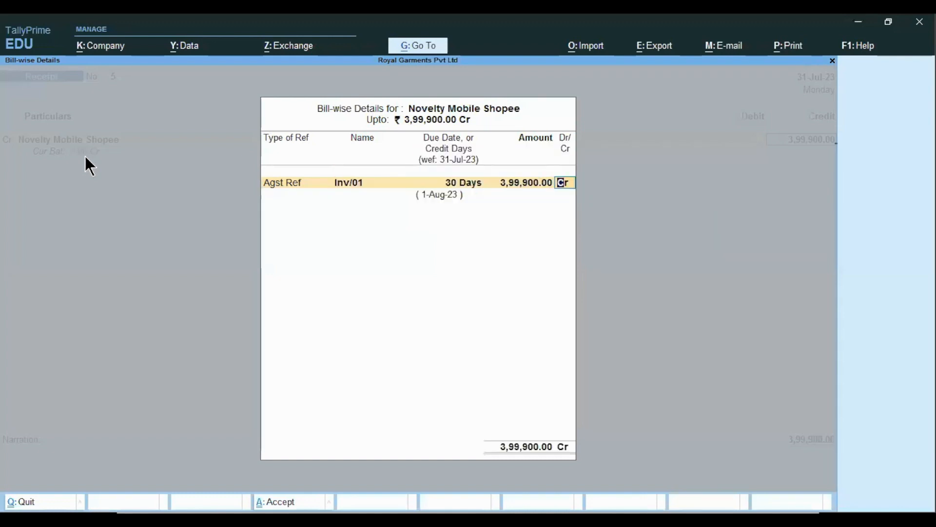
key(Return)
key(Return)
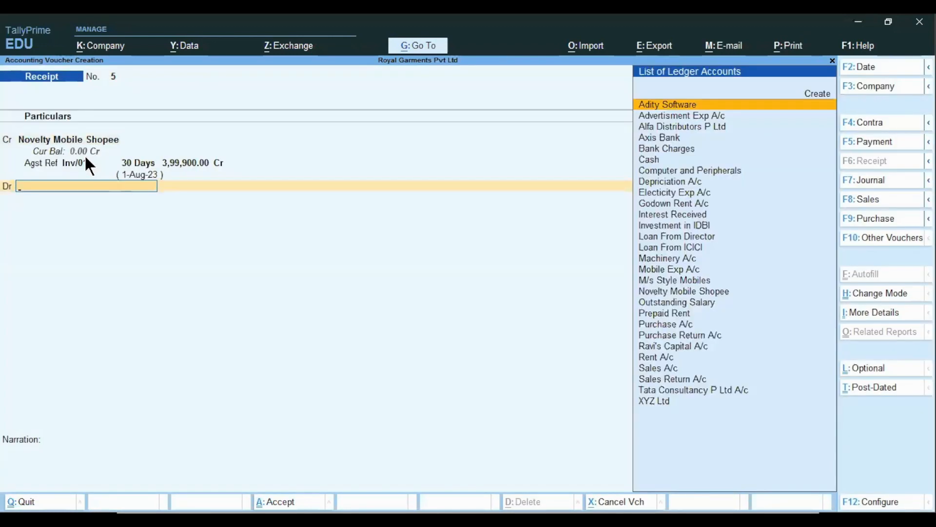
Step: Debit Axis Bank with 3,99,900.00 in the receipt and set its bank allocation transaction type to e-Fund Transfer
text(Ax)
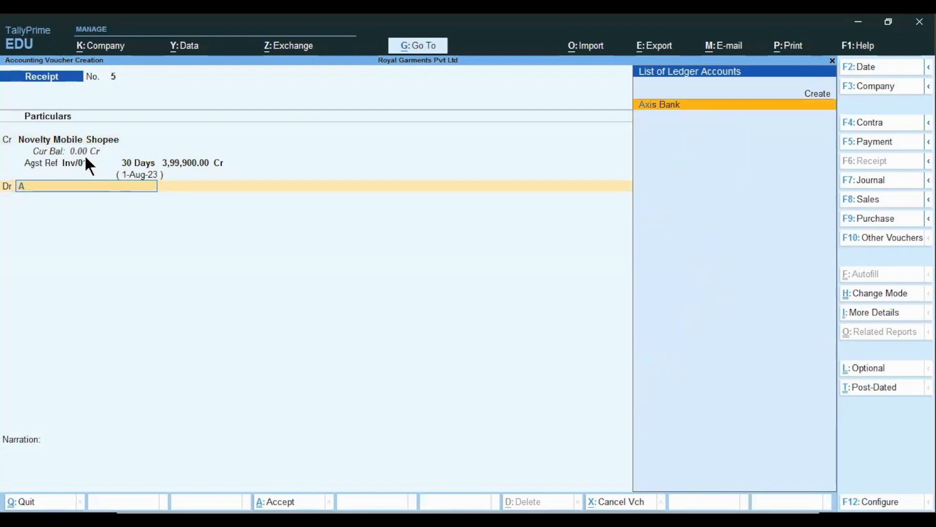
key(Return)
key(Return)
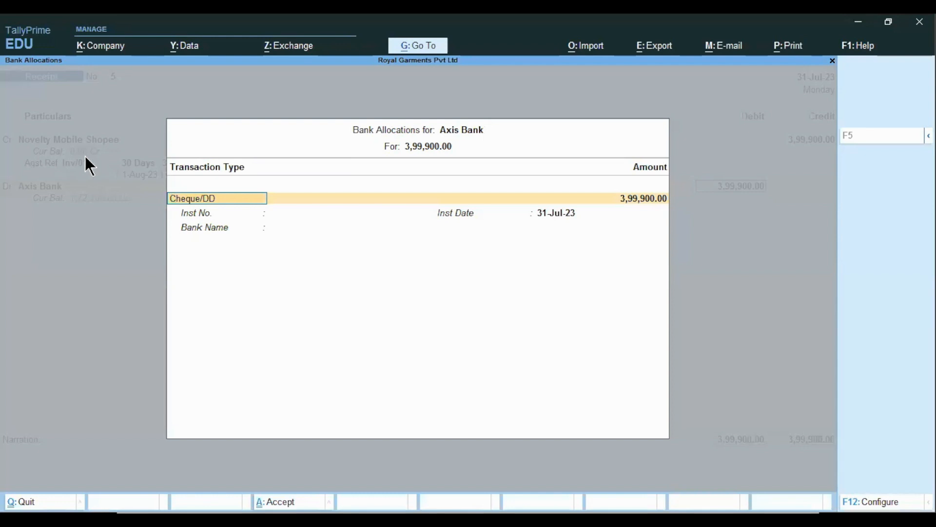
key(BackSpace)
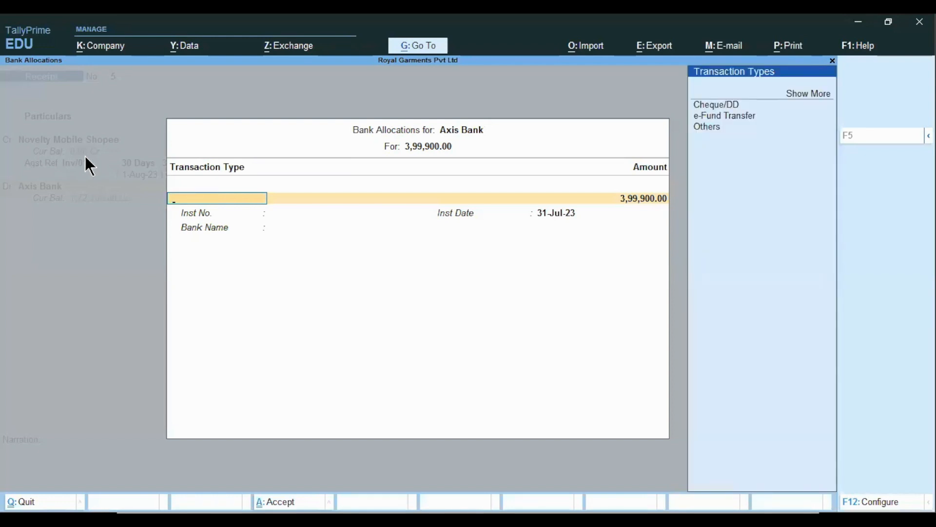
key(Down)
key(Down)
key(Down)
key(Return)
key(Return)
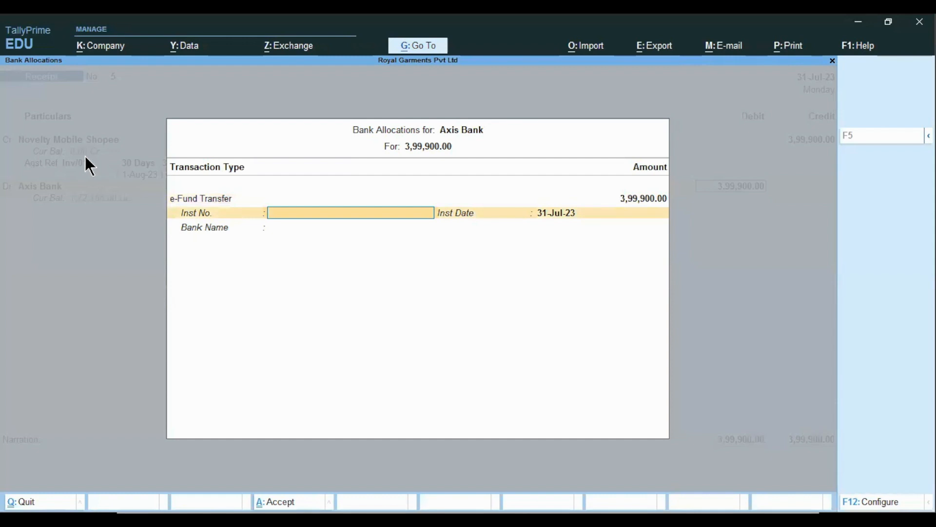
Step: Leave the instrument number blank in the bank allocation and specify SBI Bank as the bank name
key(Return)
key(Return)
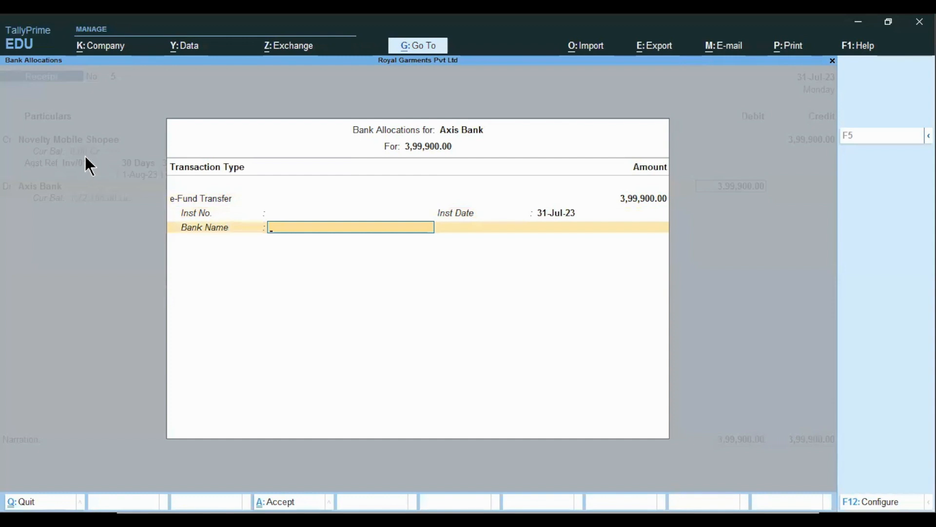
text(S)
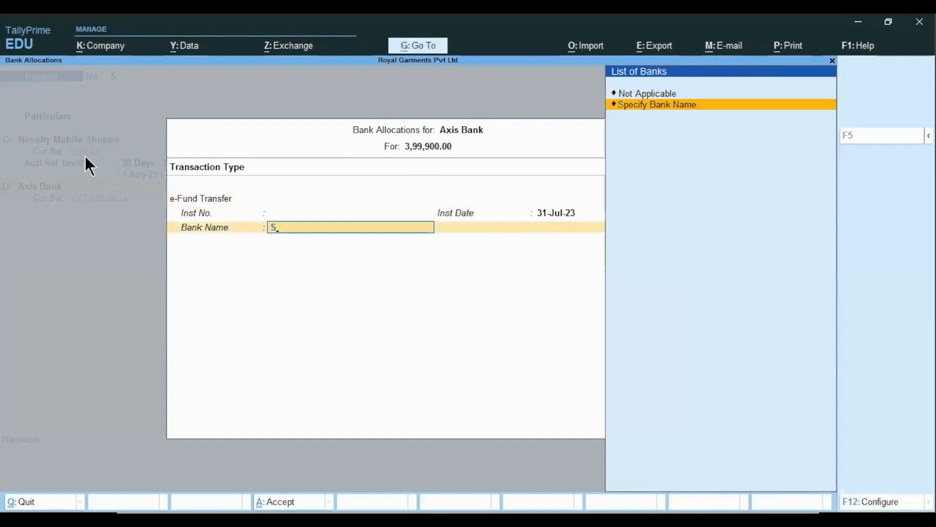
key(Return)
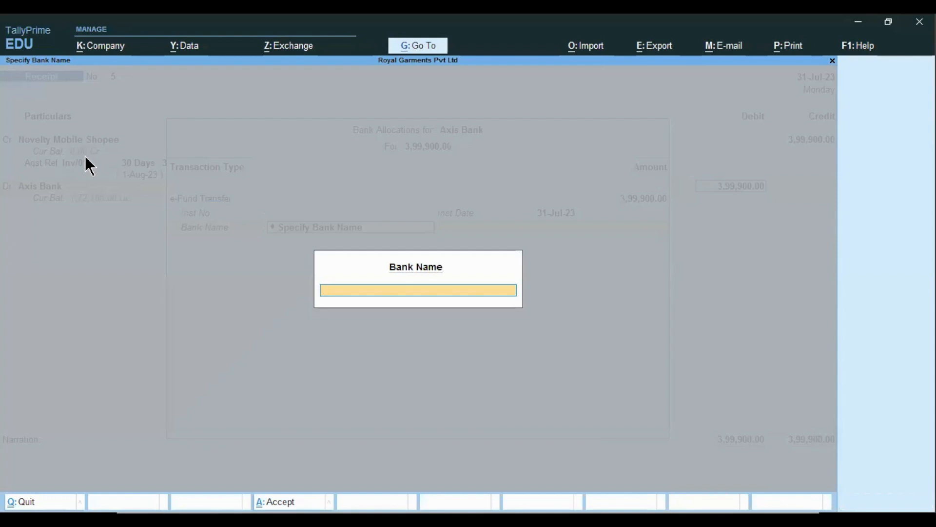
text(SBI Bank,)
key(Return)
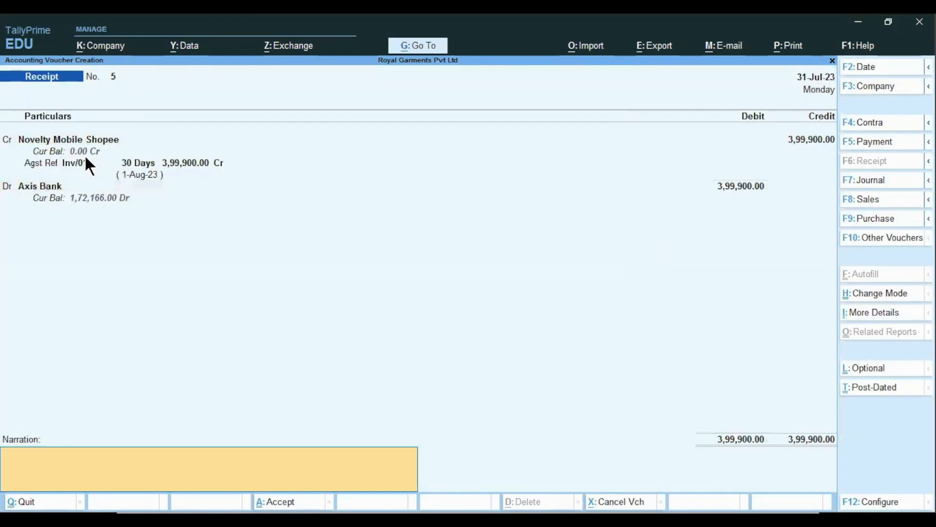
Step: Add the narration "being money recd from customer", save the receipt voucher and quit voucher creation
text(being money recd from customer)
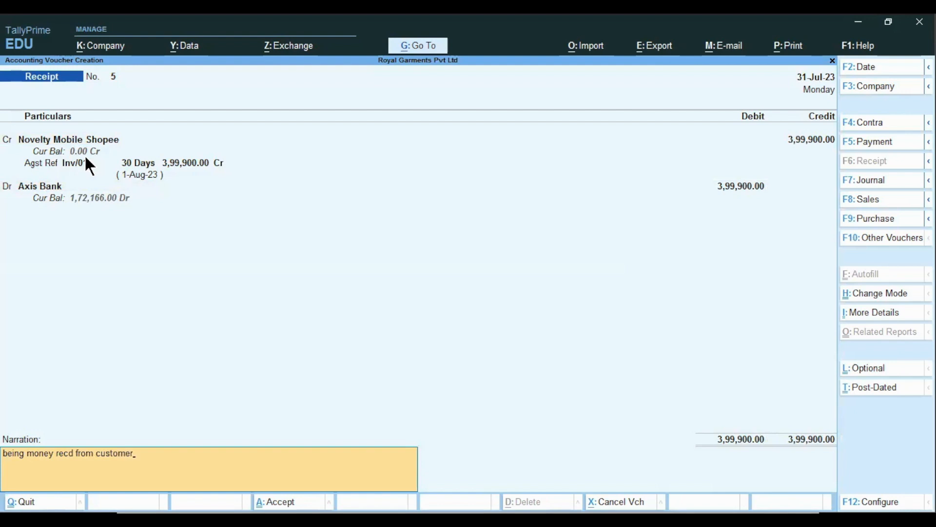
key(Return)
key(Return)
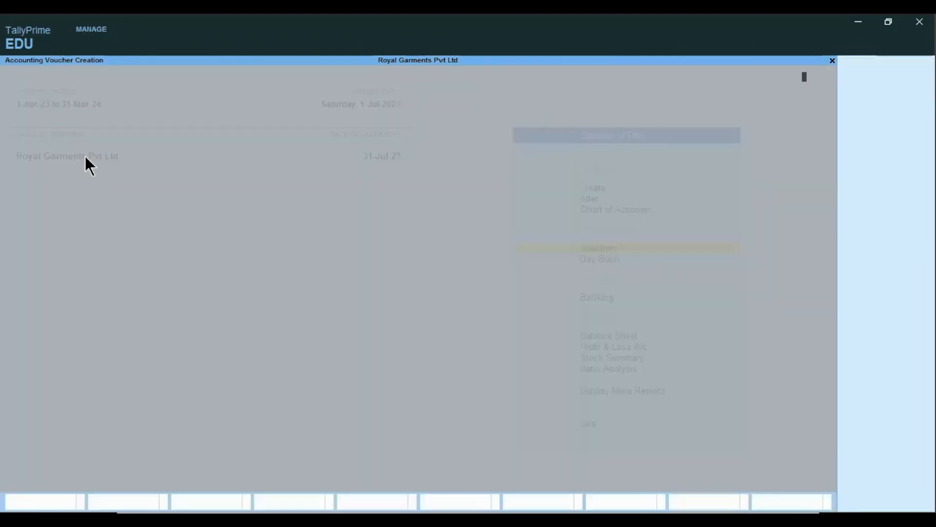
key(Escape)
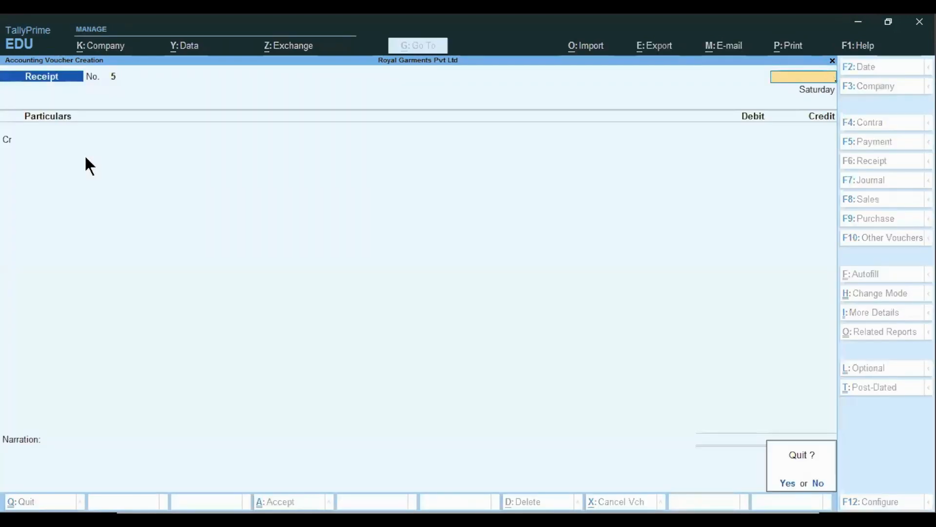
key(Return)
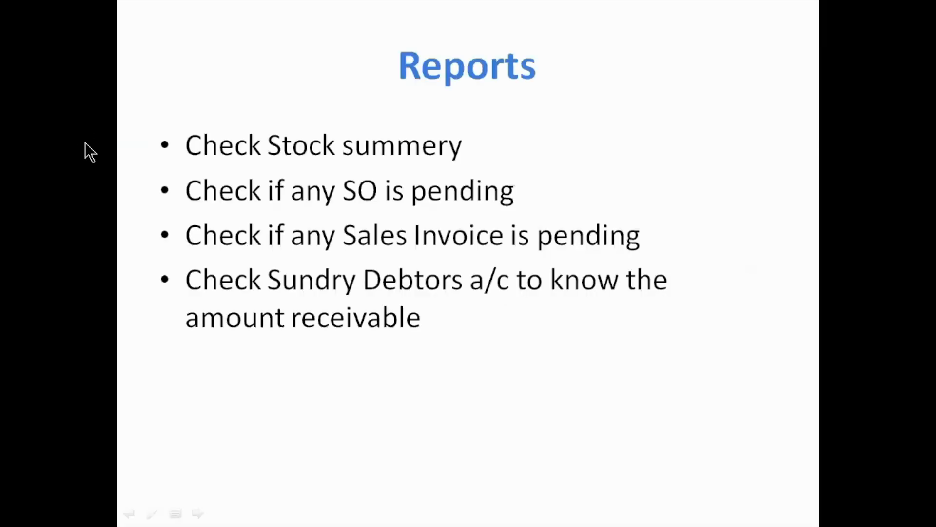
key(Page_Up)
key(Page_Up)
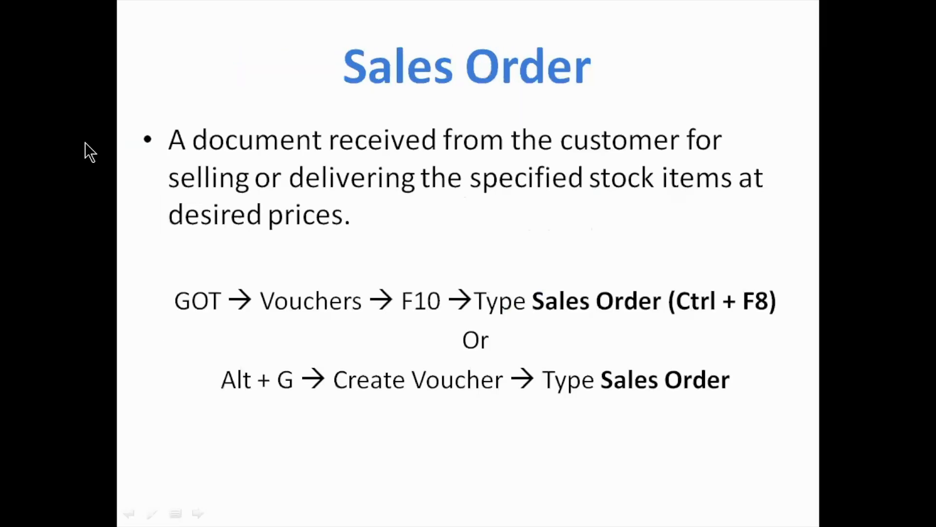
key(Page_Up)
key(Page_Up)
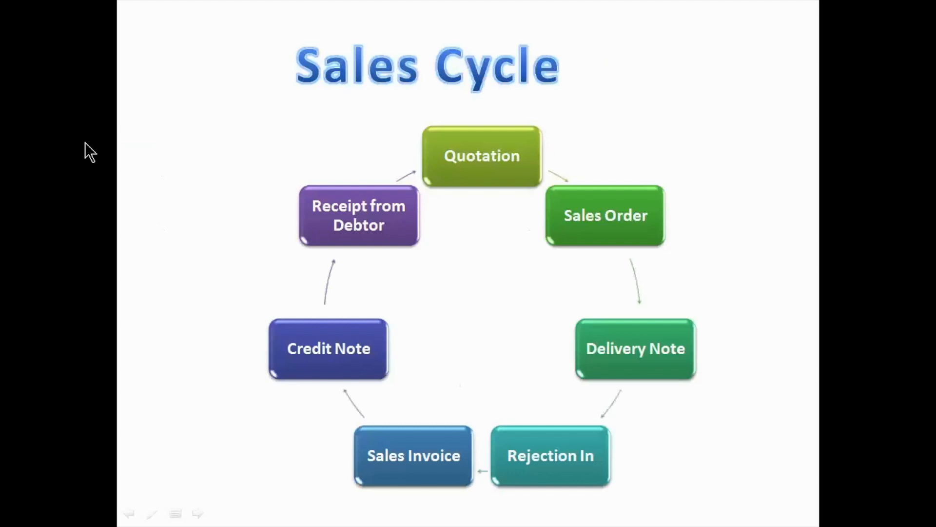
key(Page_Up)
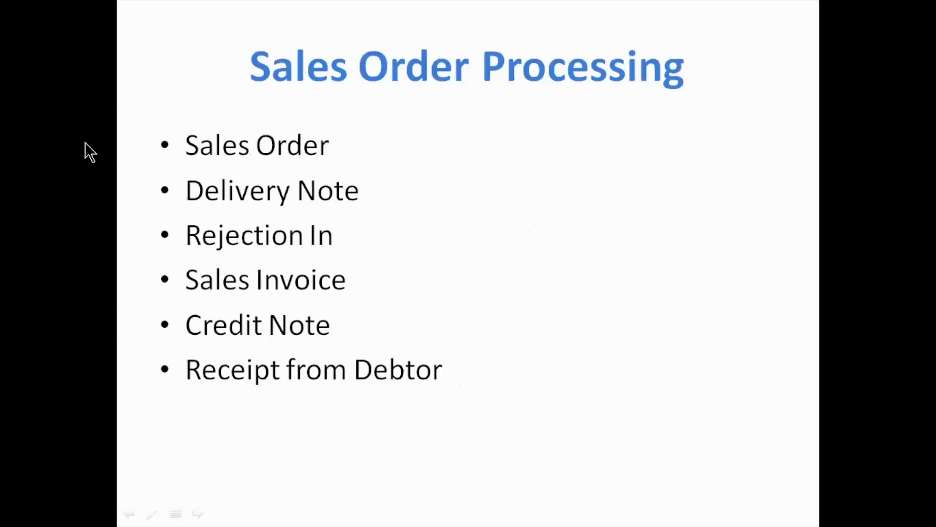